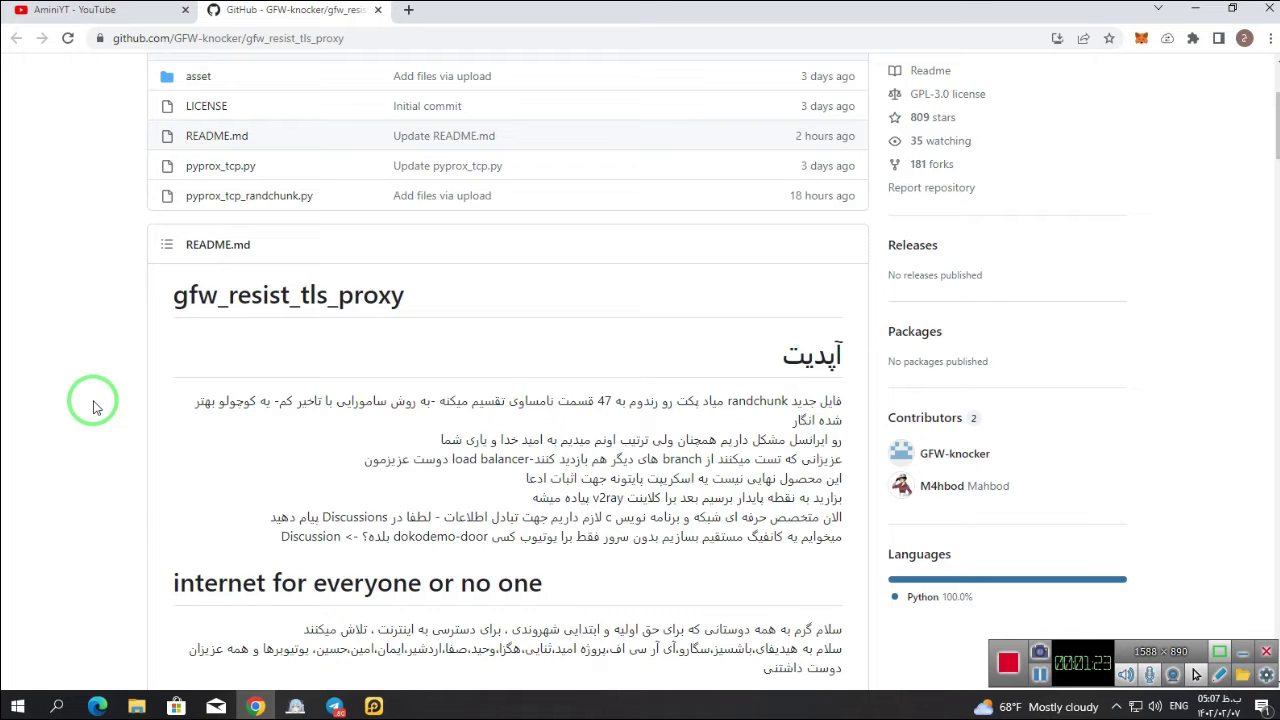
scroll(229, 505, down, 1)
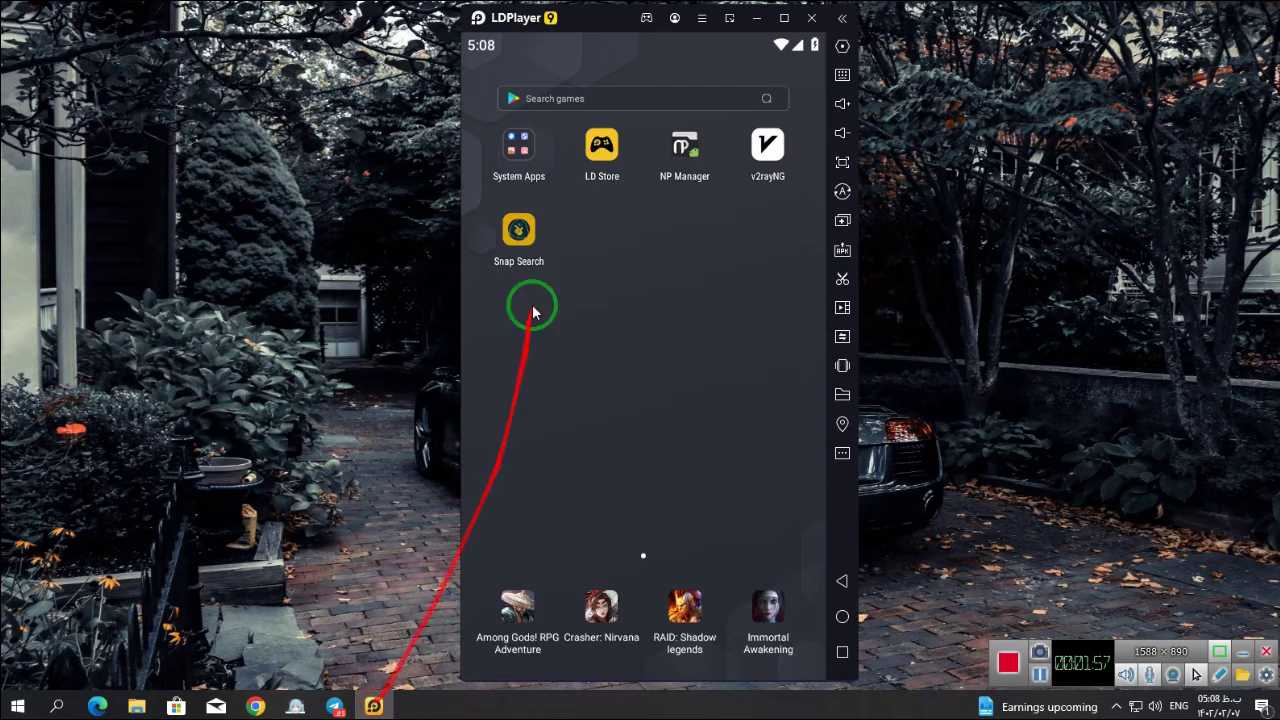
drag(603, 22, 614, 28)
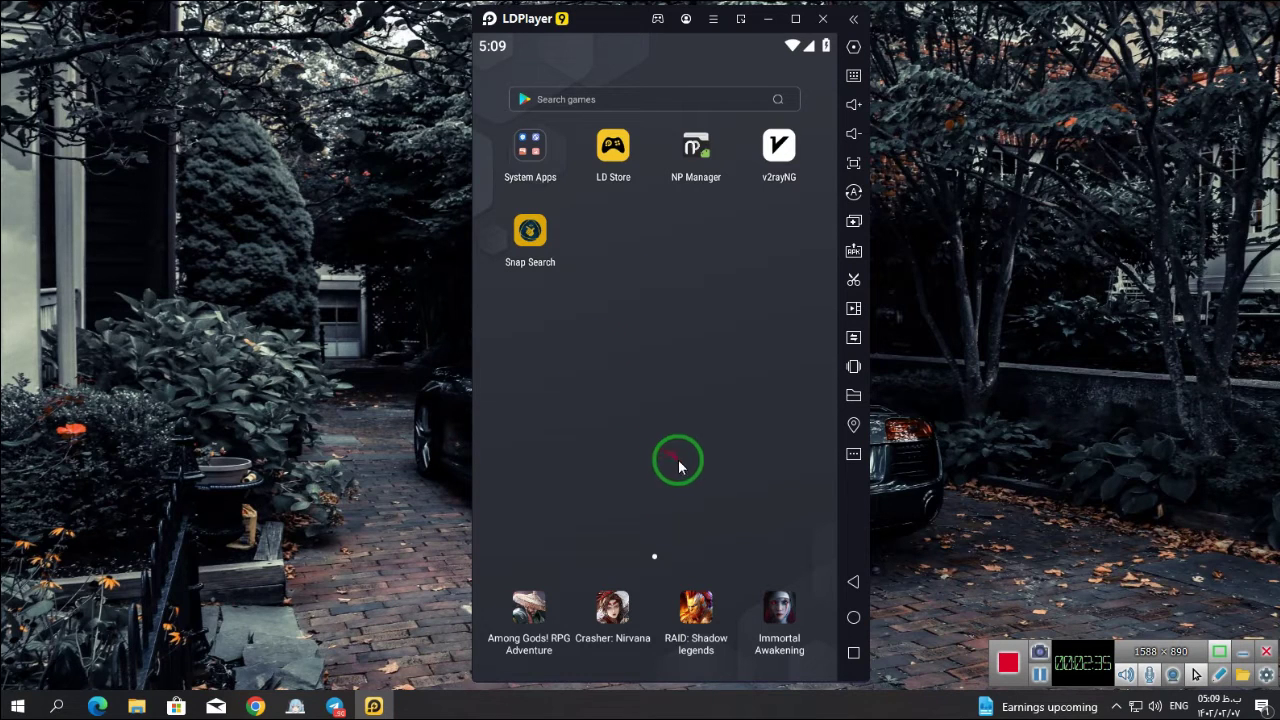
Step: Open the Play Store in the LDPlayer emulator and search for qpython
click(529, 145)
click(591, 363)
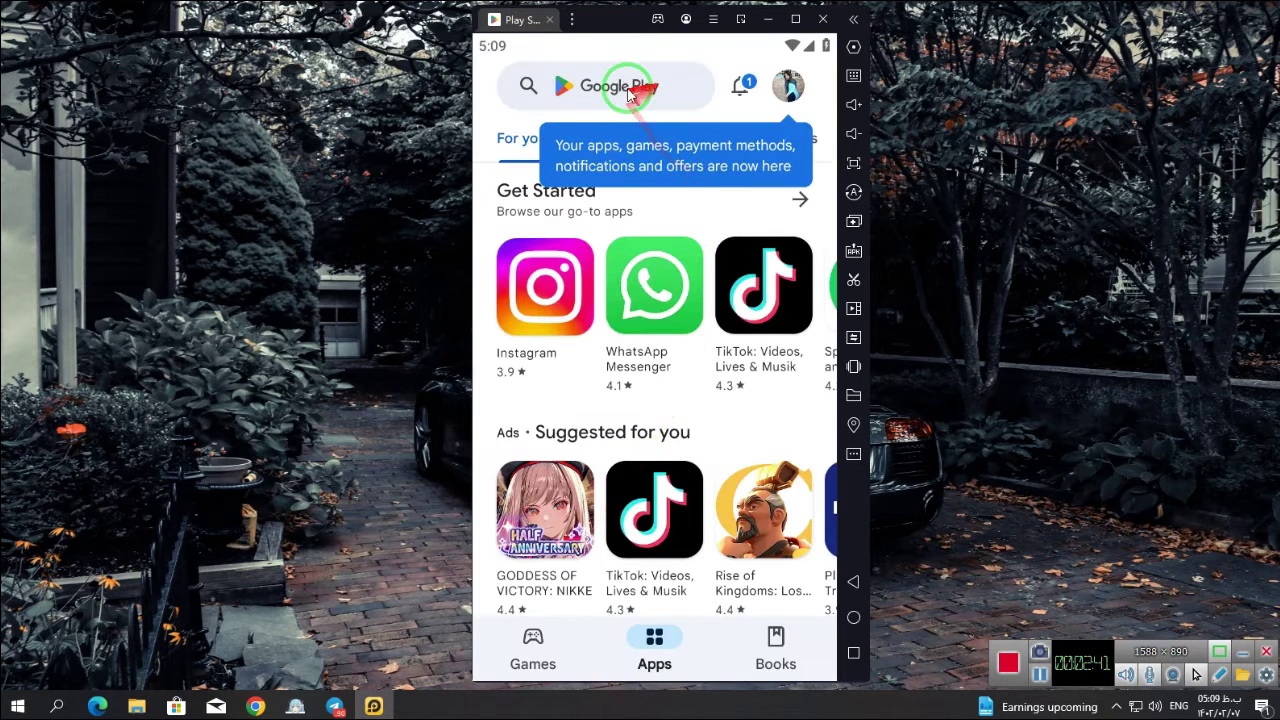
click(628, 90)
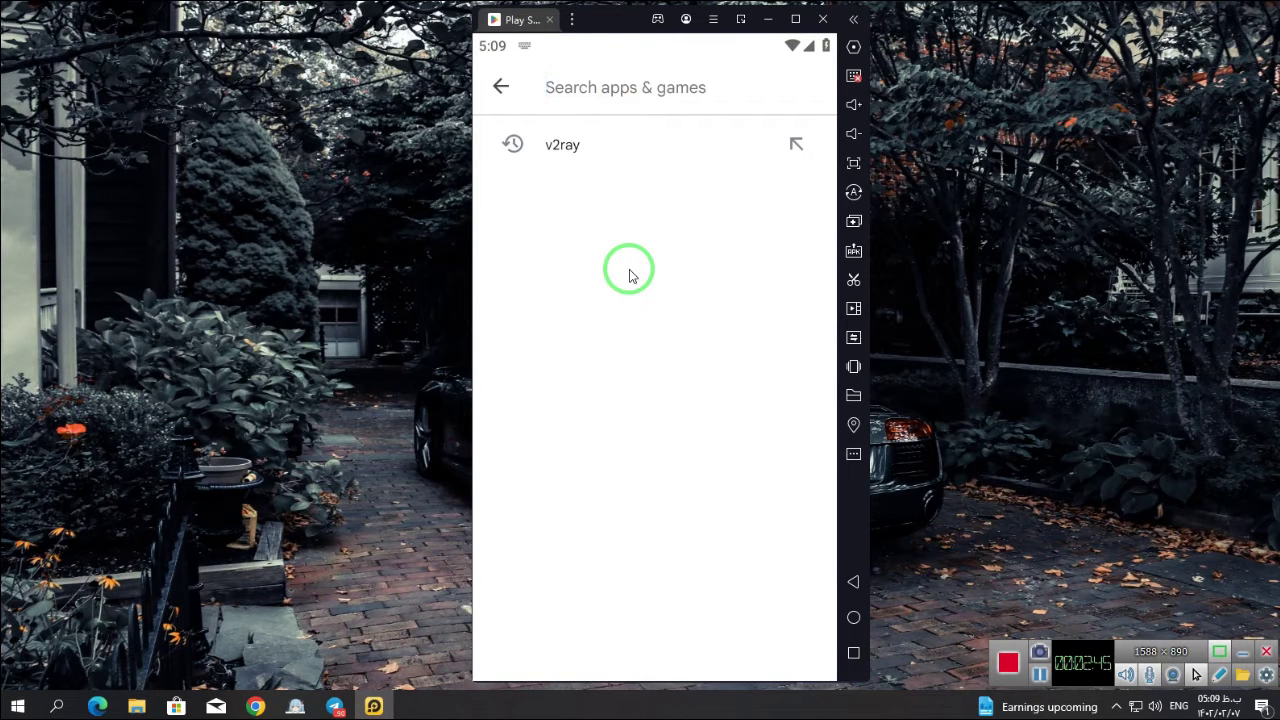
text(q)
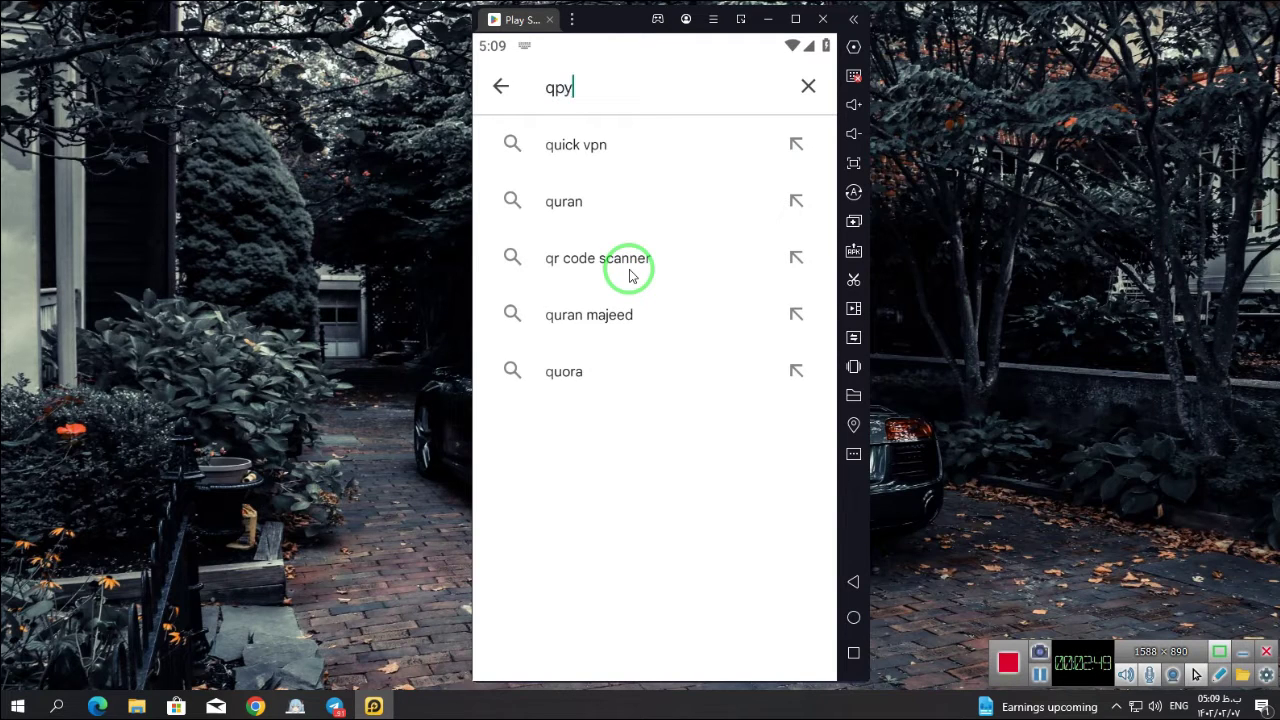
text(py)
key(BackSpace)
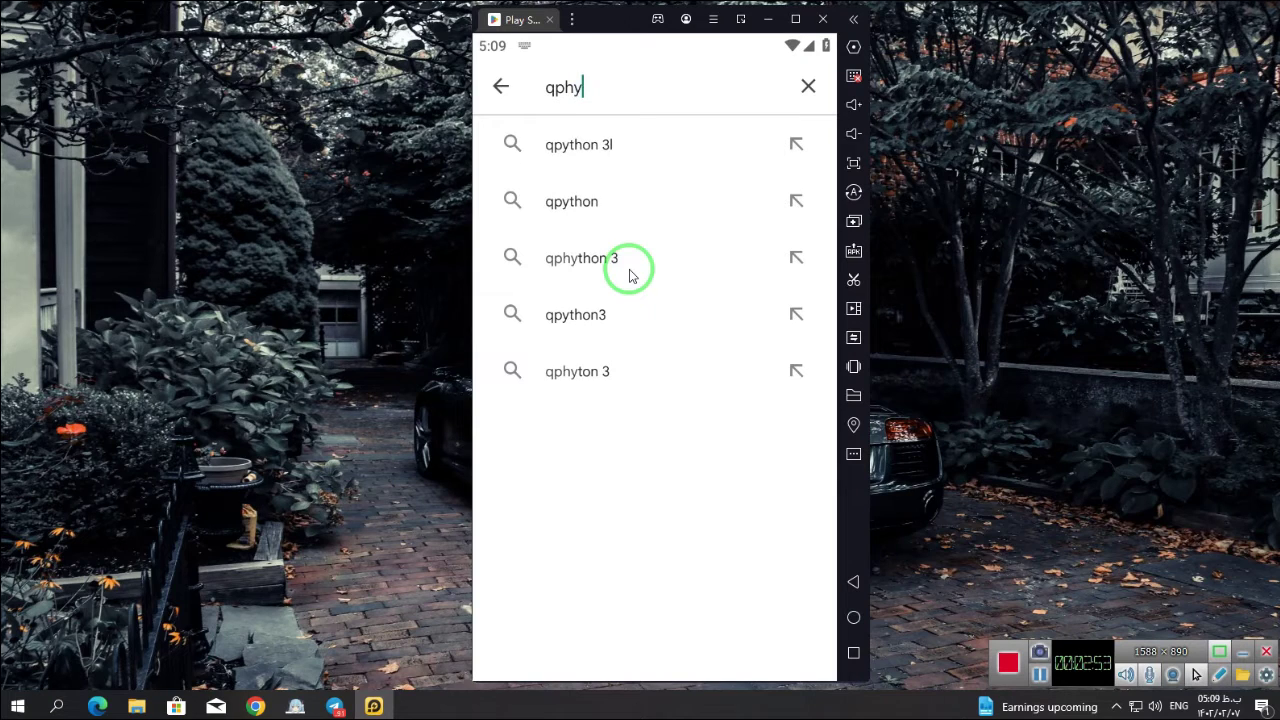
click(565, 201)
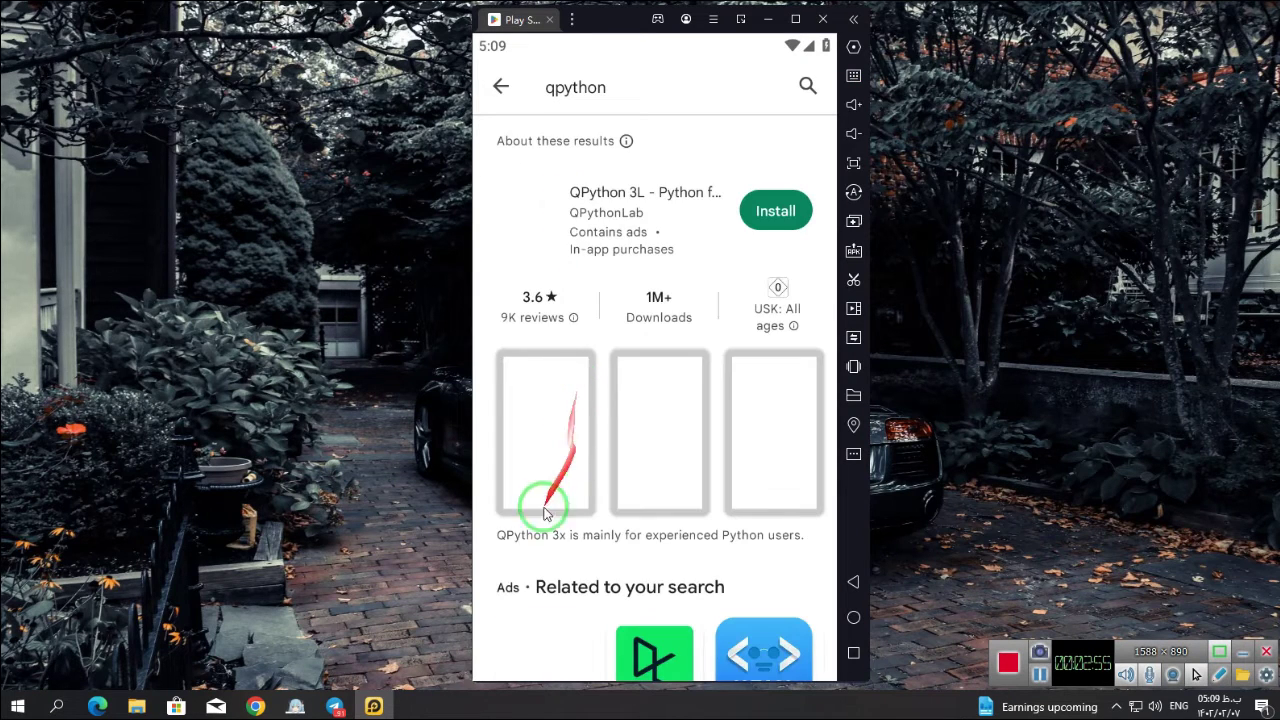
Step: Install QPython 3L from its store page and close the Play Store
click(625, 198)
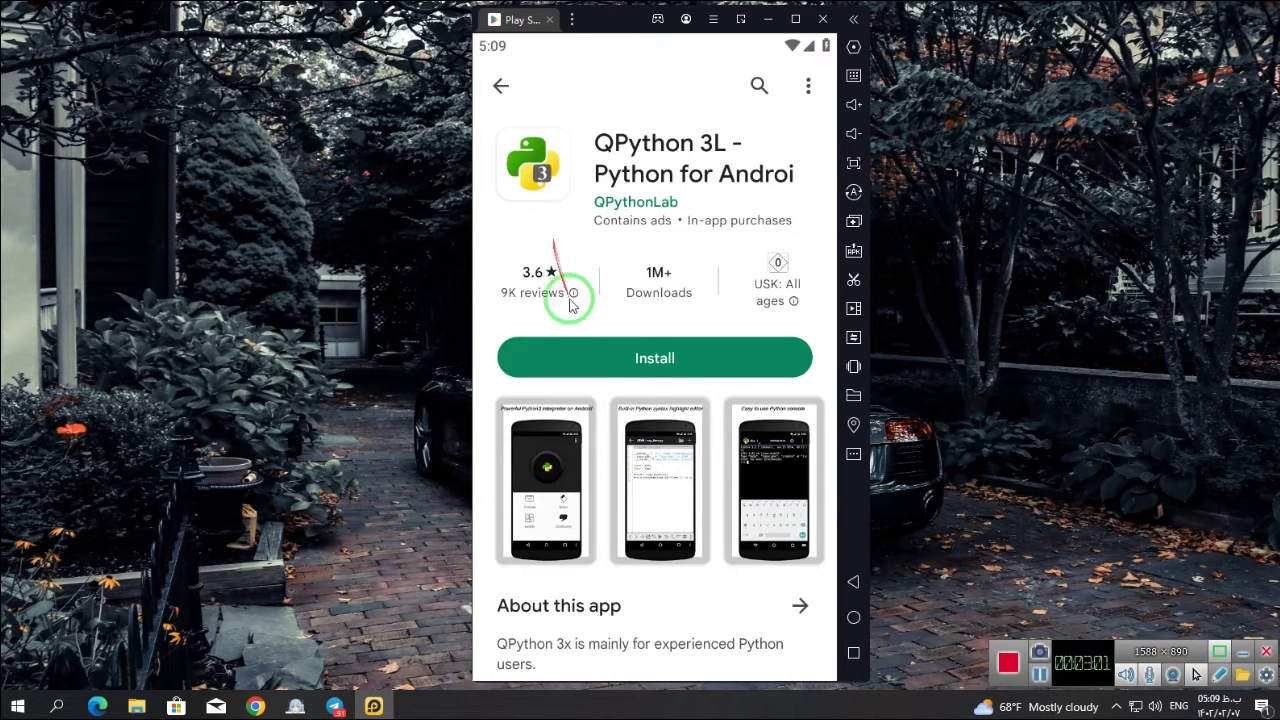
click(641, 366)
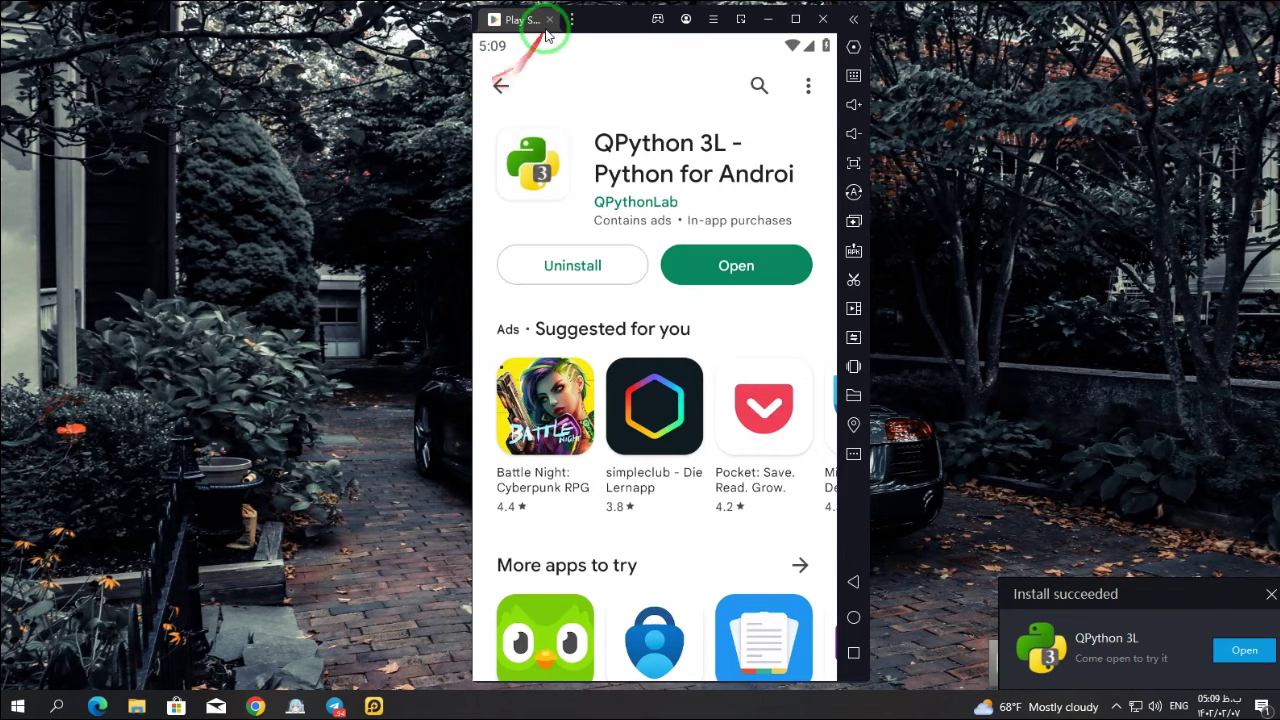
click(1270, 595)
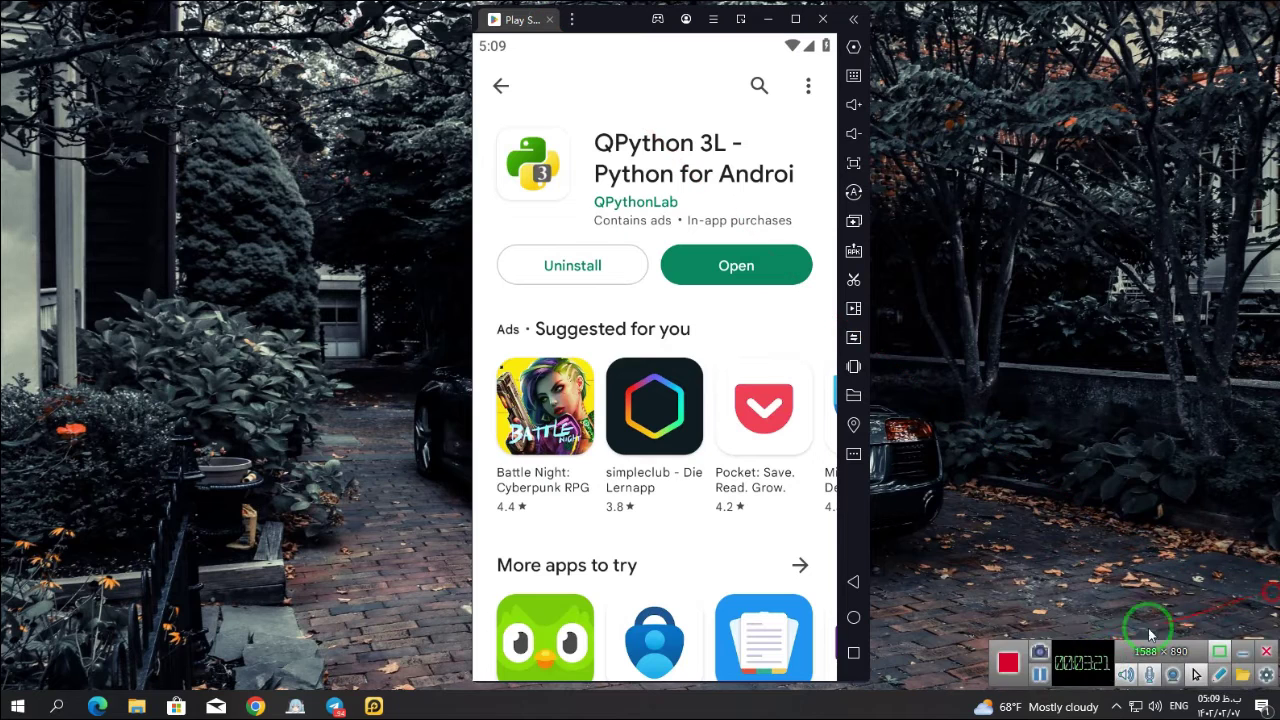
click(549, 20)
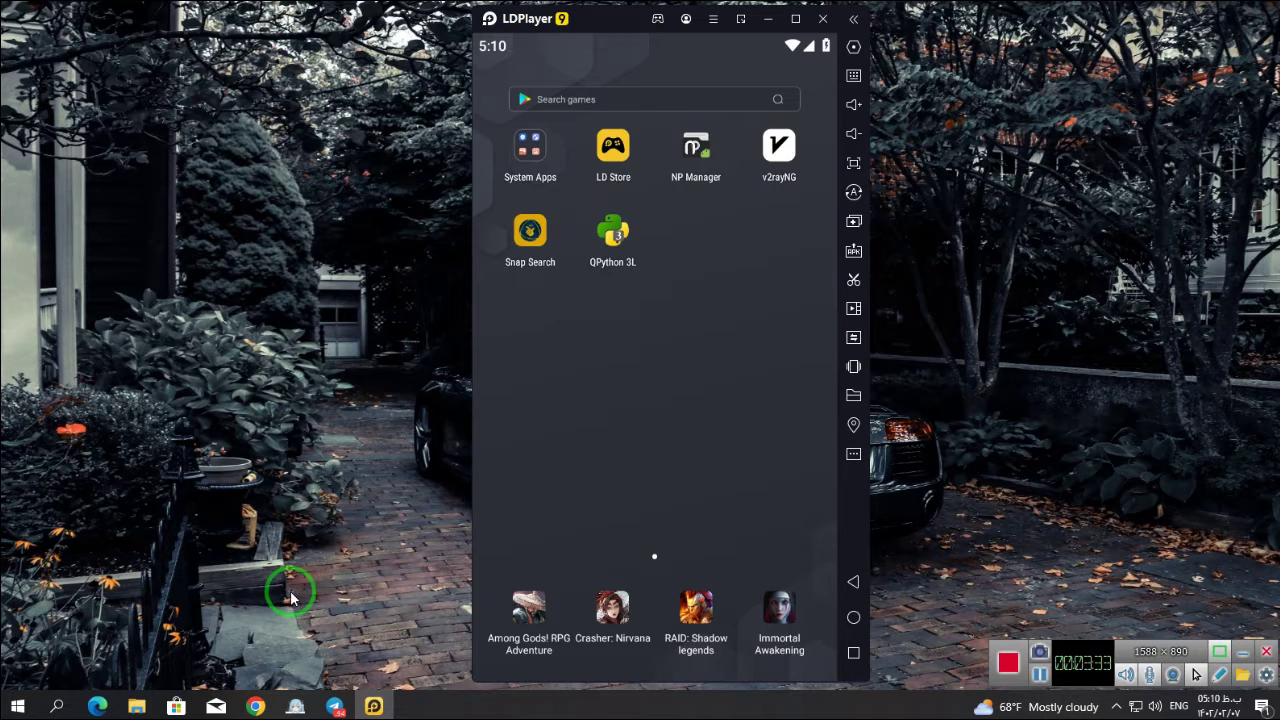
Step: Switch to desktop Chrome, log in to Cloudflare and examine the proxied A record "top" in the DNS records of mesipool.icu
click(255, 706)
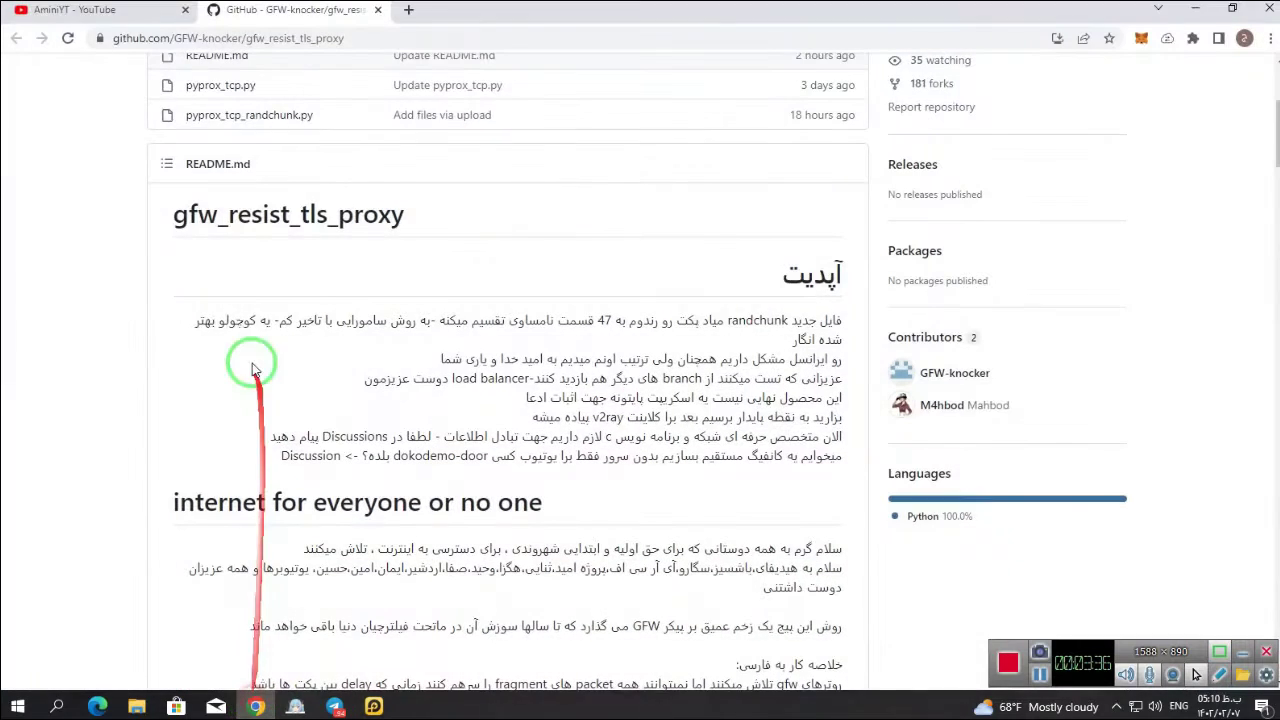
click(409, 12)
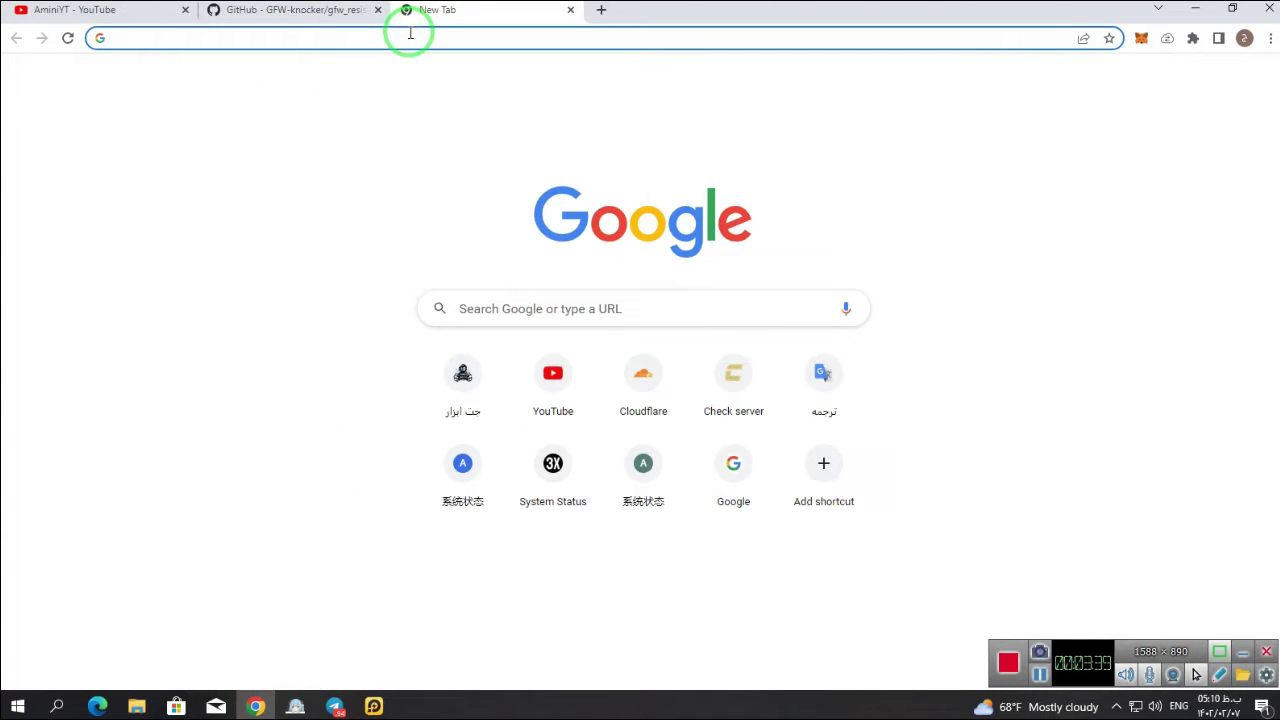
click(643, 382)
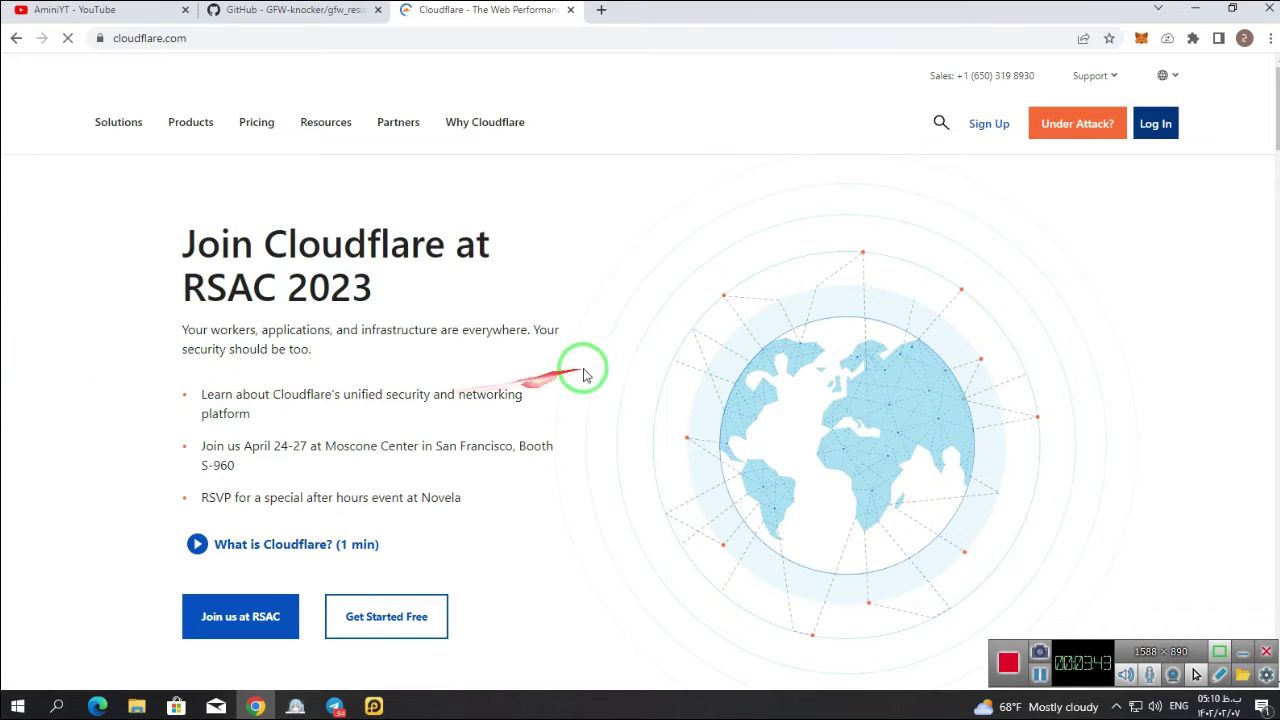
click(1152, 123)
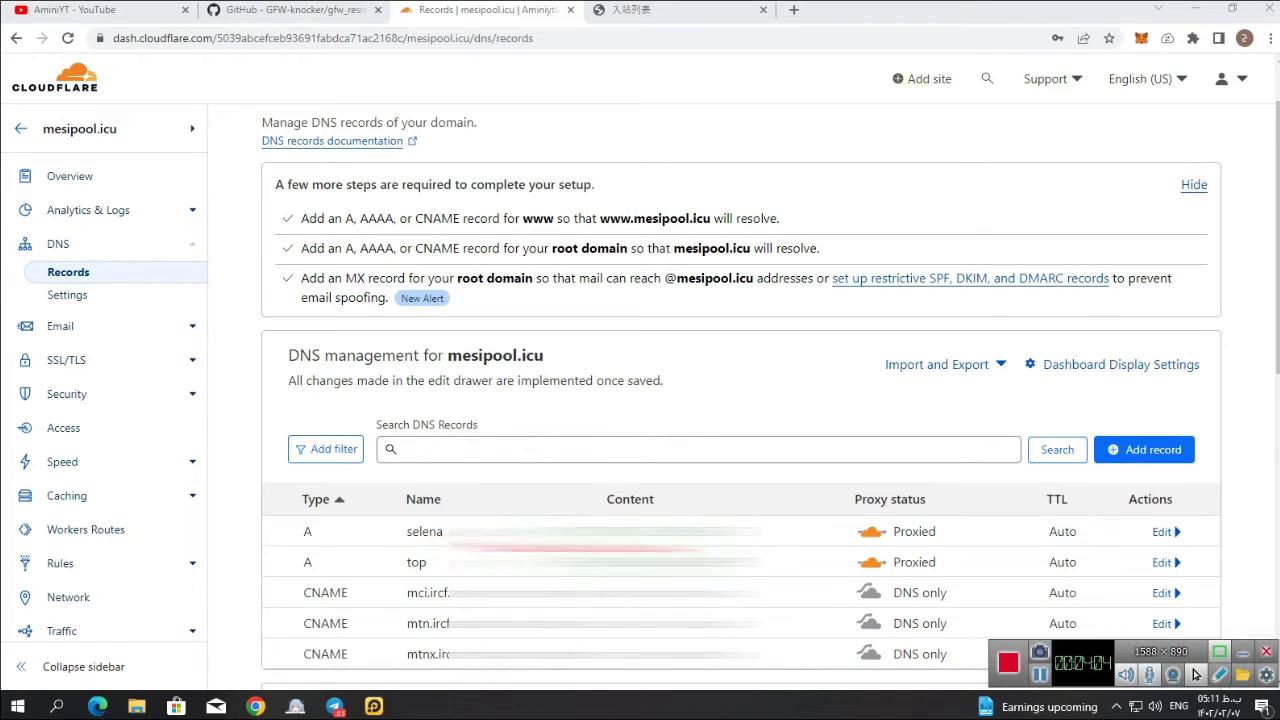
double_click(416, 562)
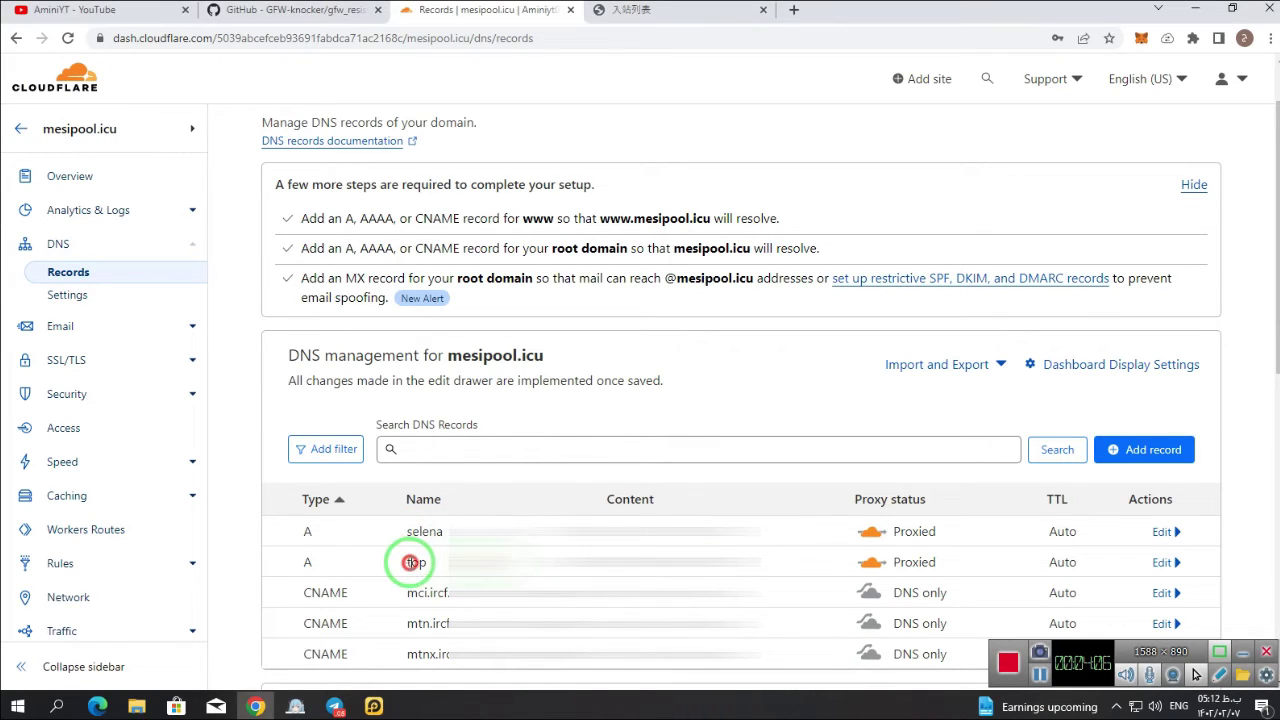
mouse_move(416, 562)
mouse_down()
mouse_move(866, 566)
mouse_move(884, 582)
mouse_move(850, 552)
mouse_move(890, 565)
mouse_move(906, 553)
mouse_up()
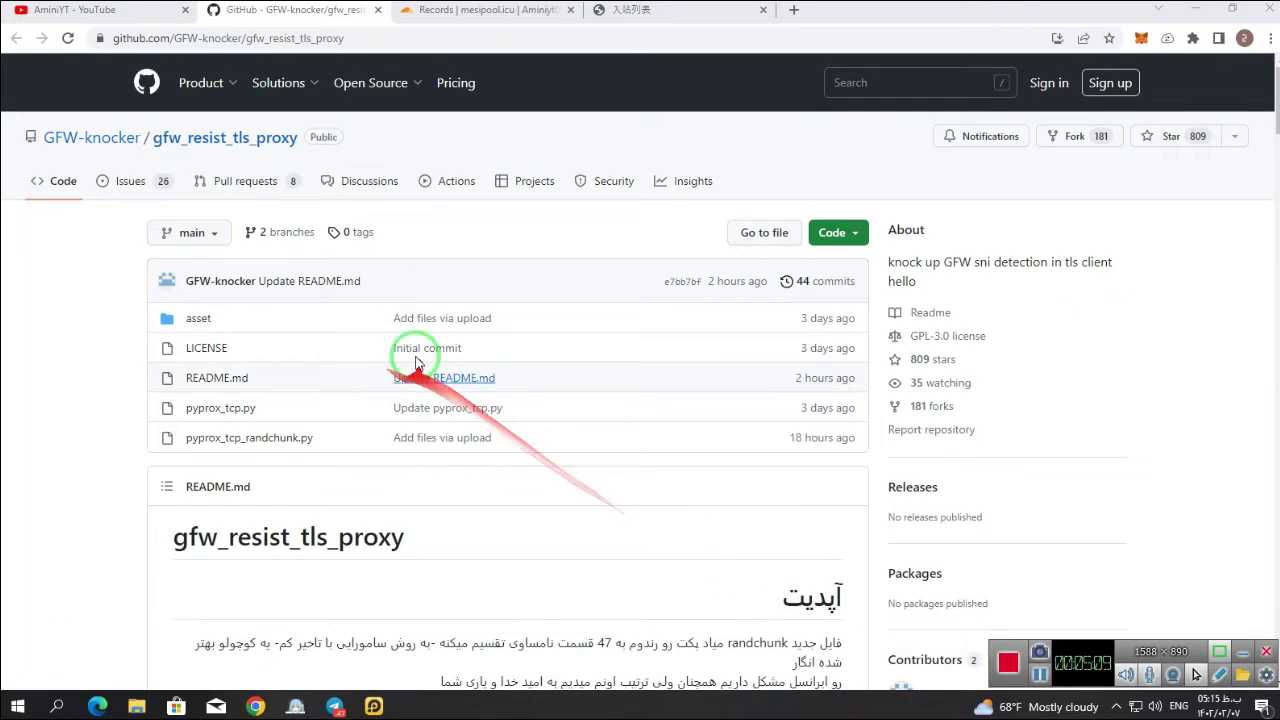
Step: Copy the web address of the gfw_resist_tls_proxy GitHub repository and return to the LDPlayer emulator
click(352, 38)
right_click(351, 40)
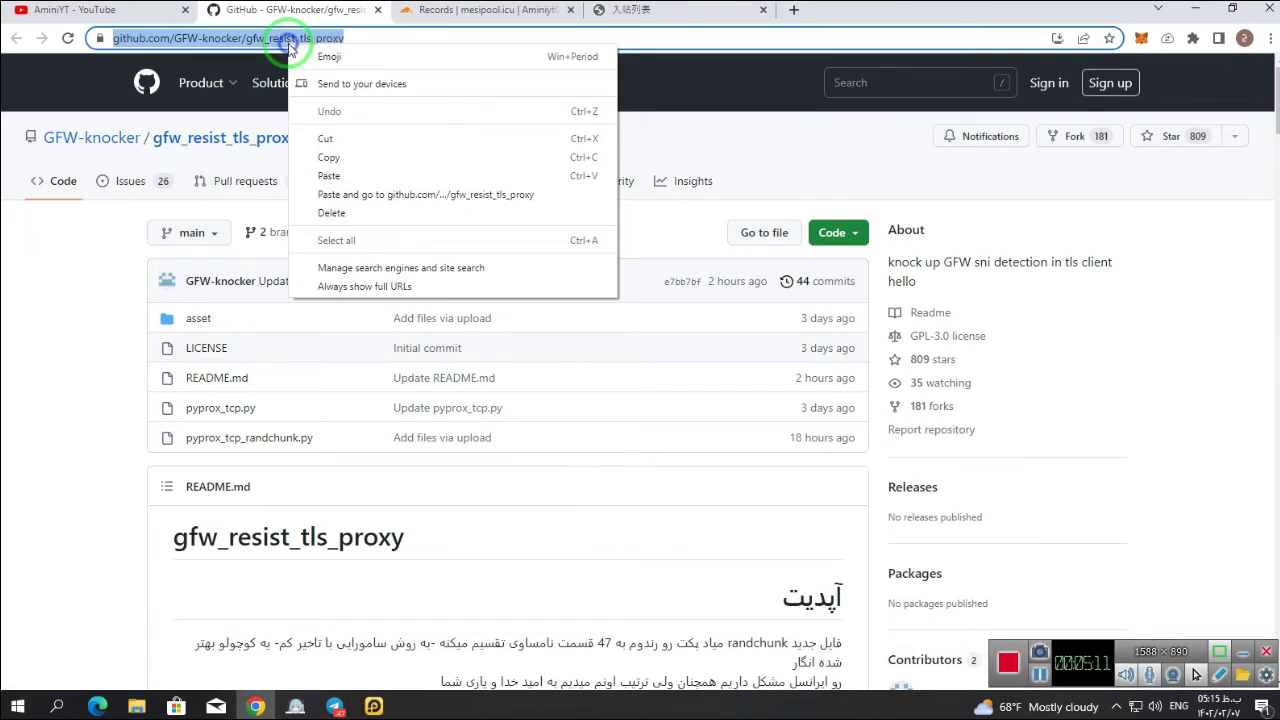
click(340, 157)
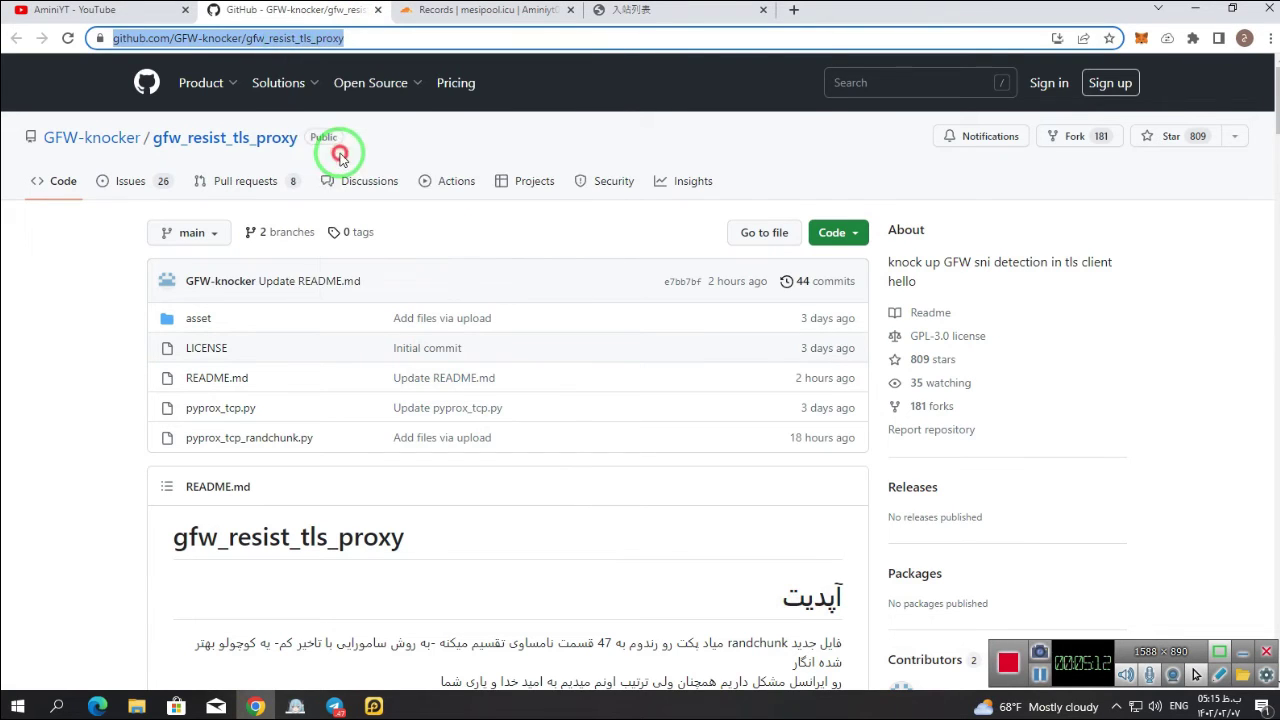
click(1200, 10)
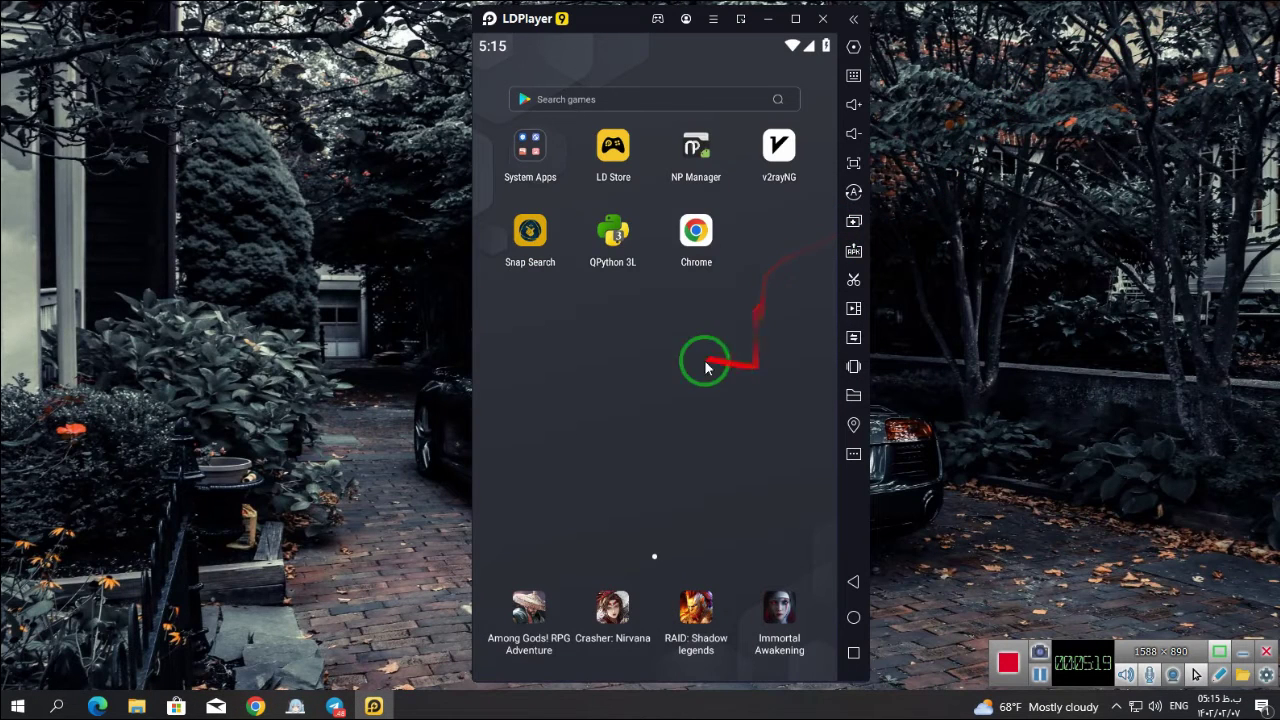
Step: Launch Chrome inside the emulator, get past its welcome screen and load the copied GitHub repository address
click(694, 230)
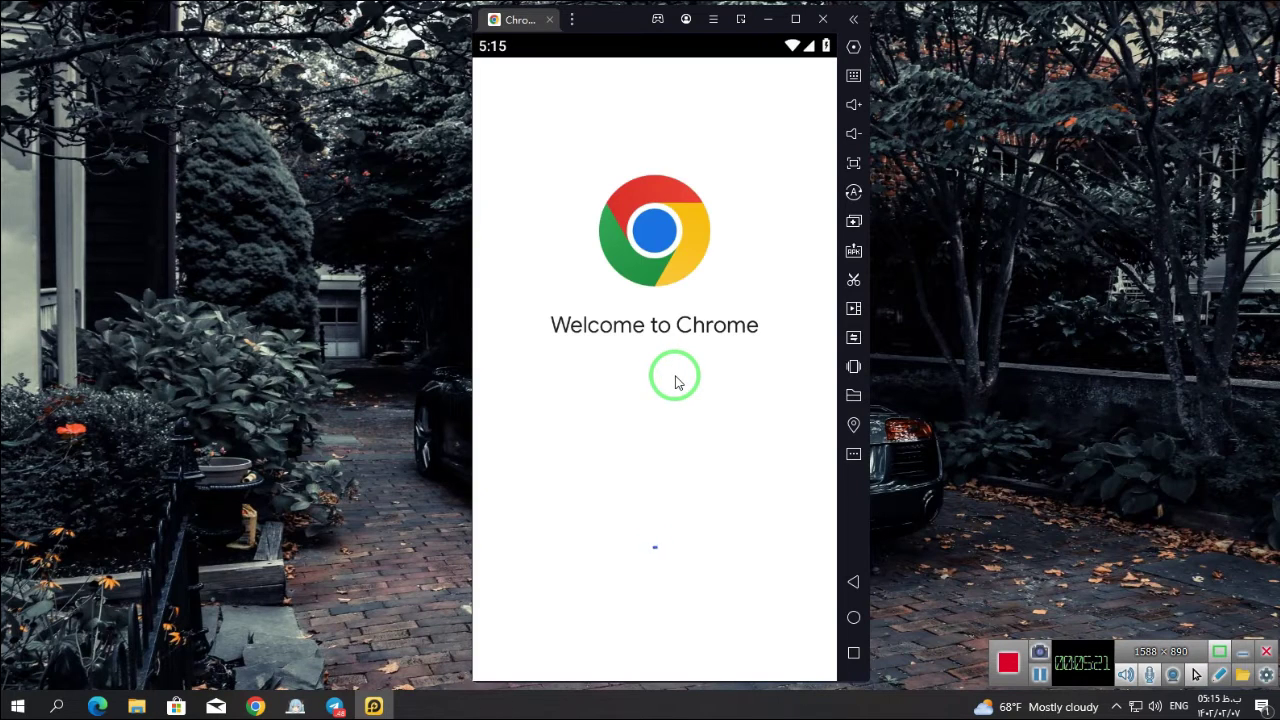
click(609, 526)
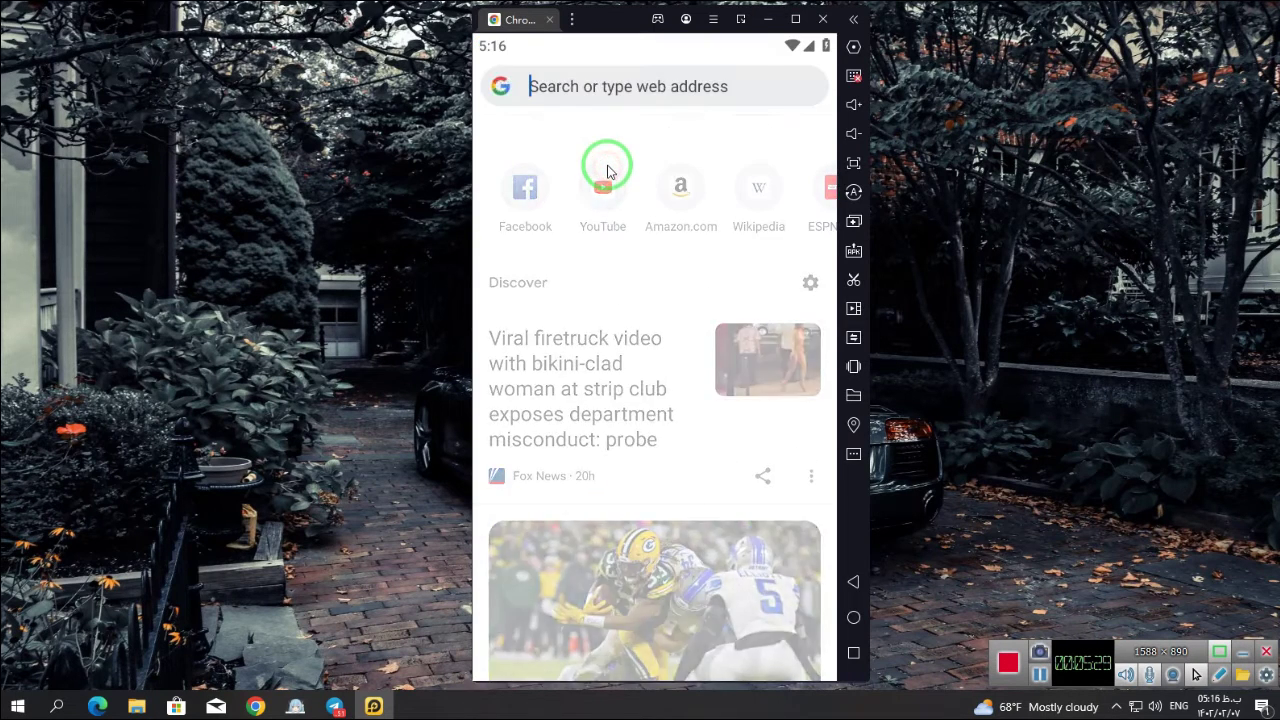
key(ctrl+v)
click(607, 171)
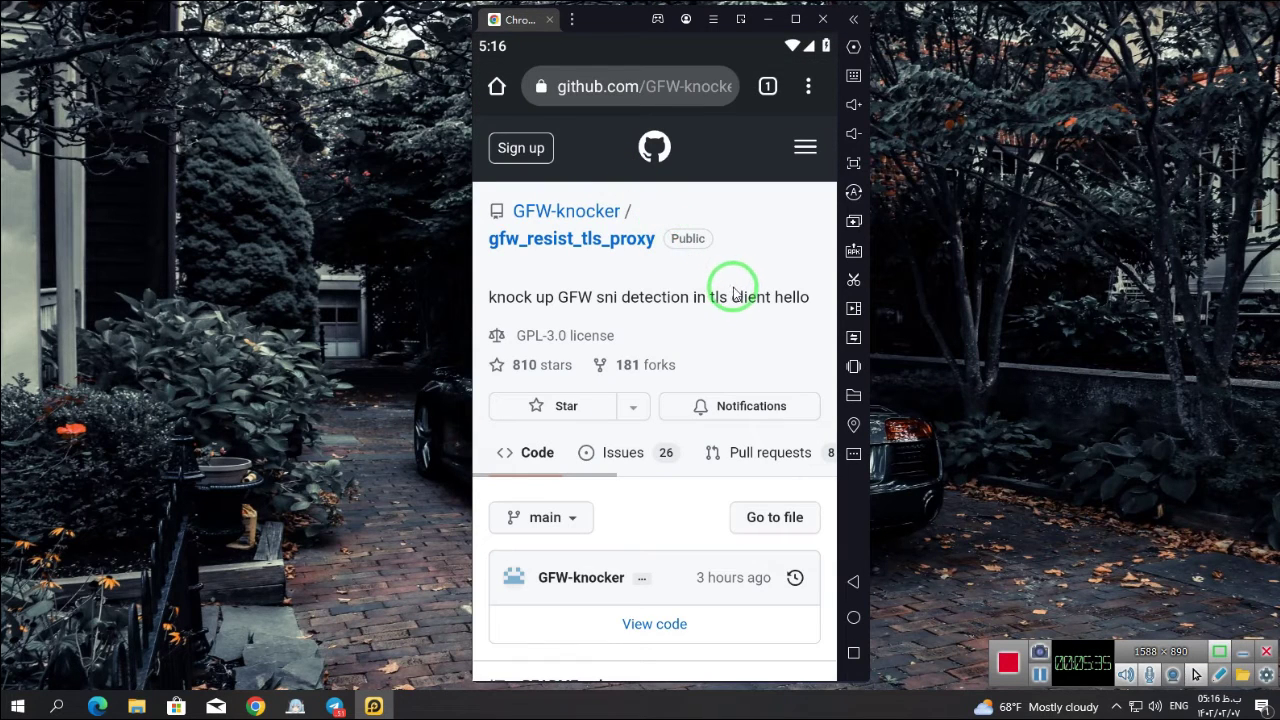
Step: Switch the repository page in the emulator's Chrome to the desktop site
click(811, 86)
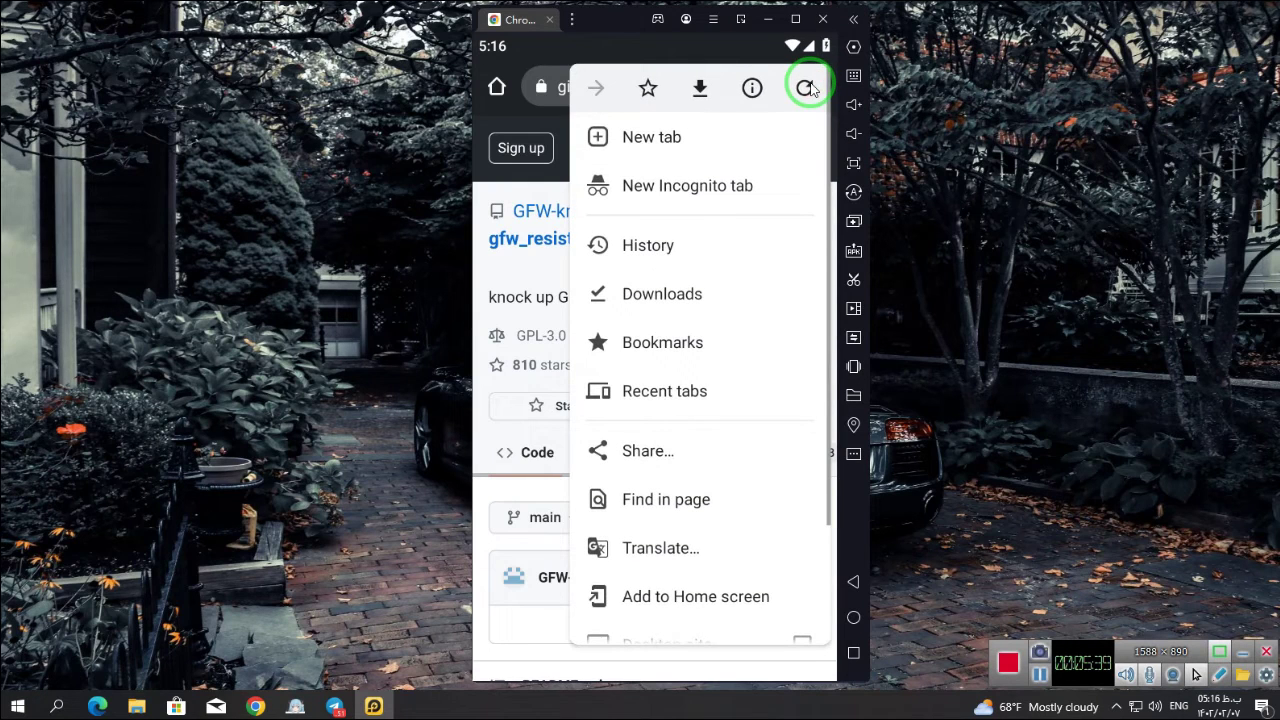
scroll(683, 385, down, 2)
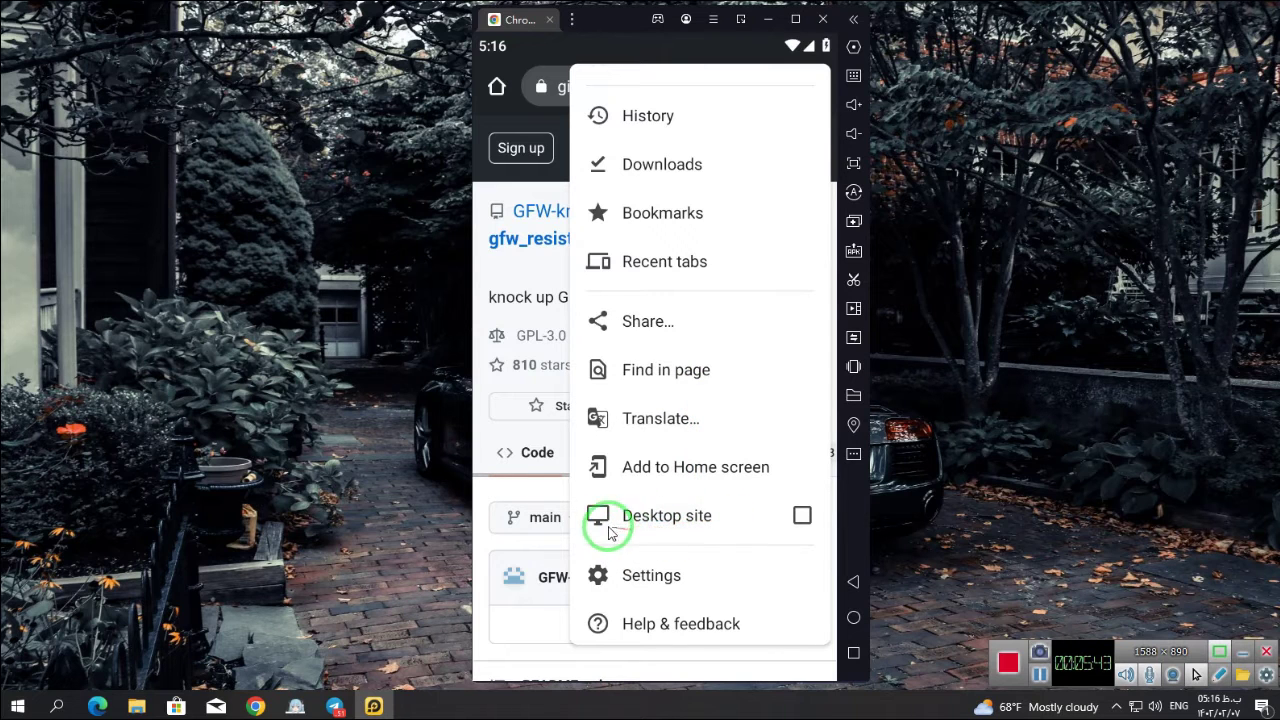
click(745, 527)
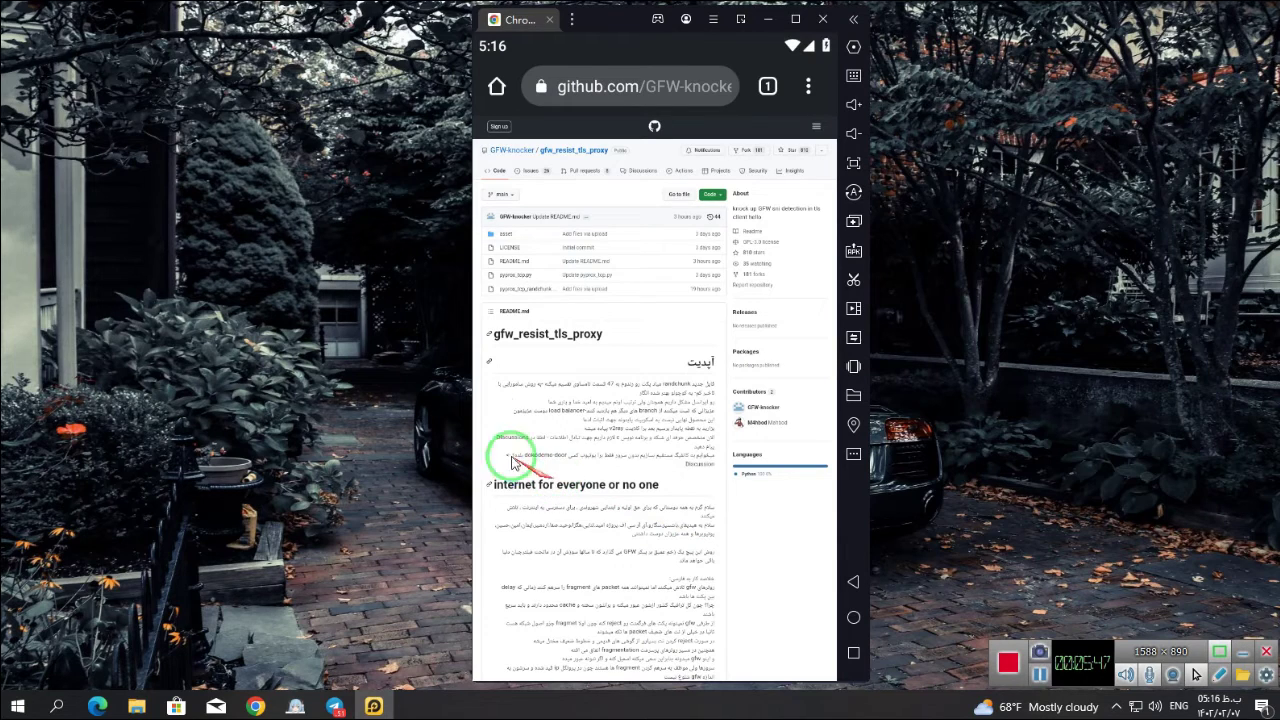
Step: Download the gfw_resist_tls_proxy repository as a ZIP, granting Chrome storage access
click(719, 198)
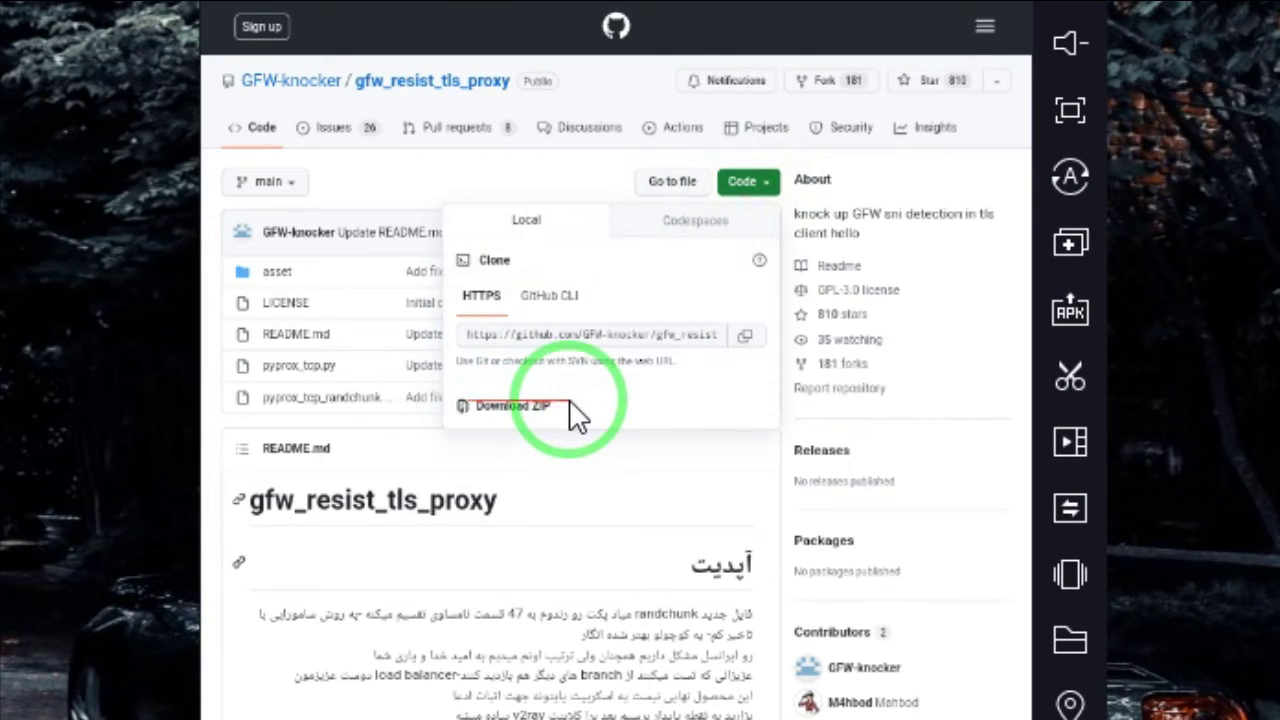
click(573, 405)
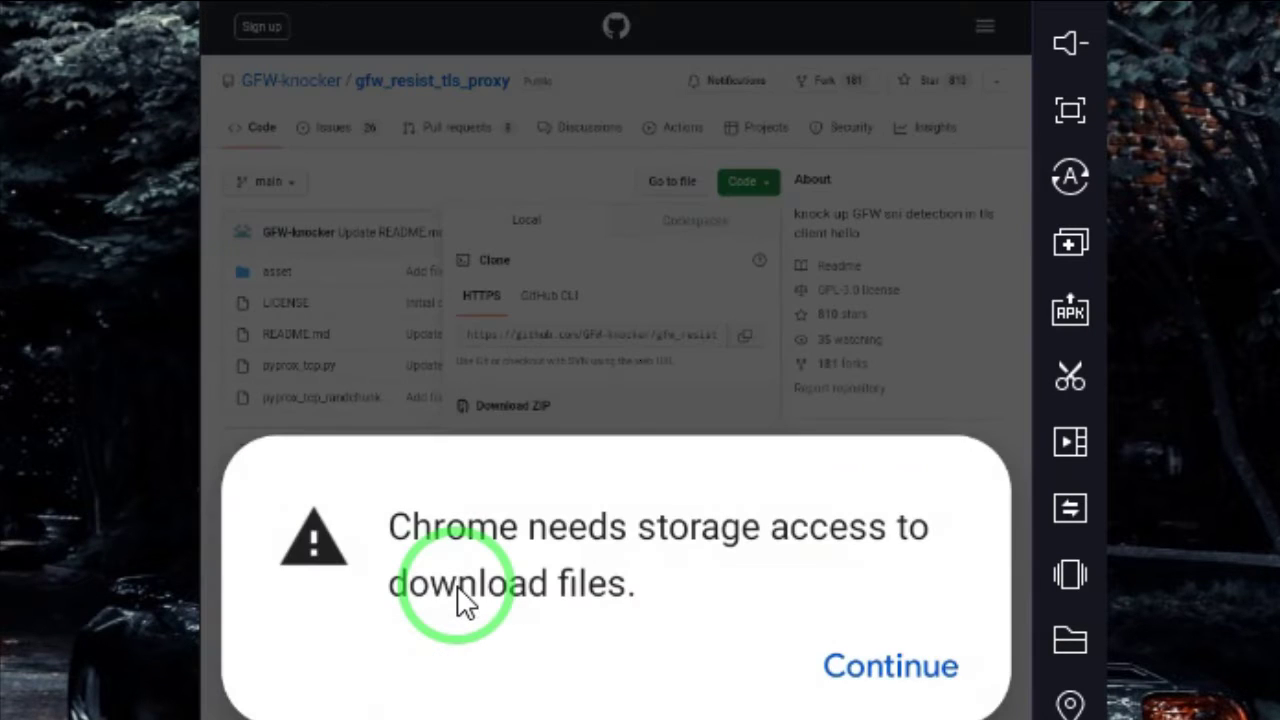
mouse_move(465, 600)
mouse_down()
mouse_move(463, 684)
mouse_move(689, 686)
mouse_move(420, 497)
mouse_move(425, 702)
mouse_move(655, 622)
mouse_move(849, 671)
mouse_move(676, 706)
mouse_move(680, 691)
mouse_move(814, 686)
mouse_move(829, 700)
mouse_up()
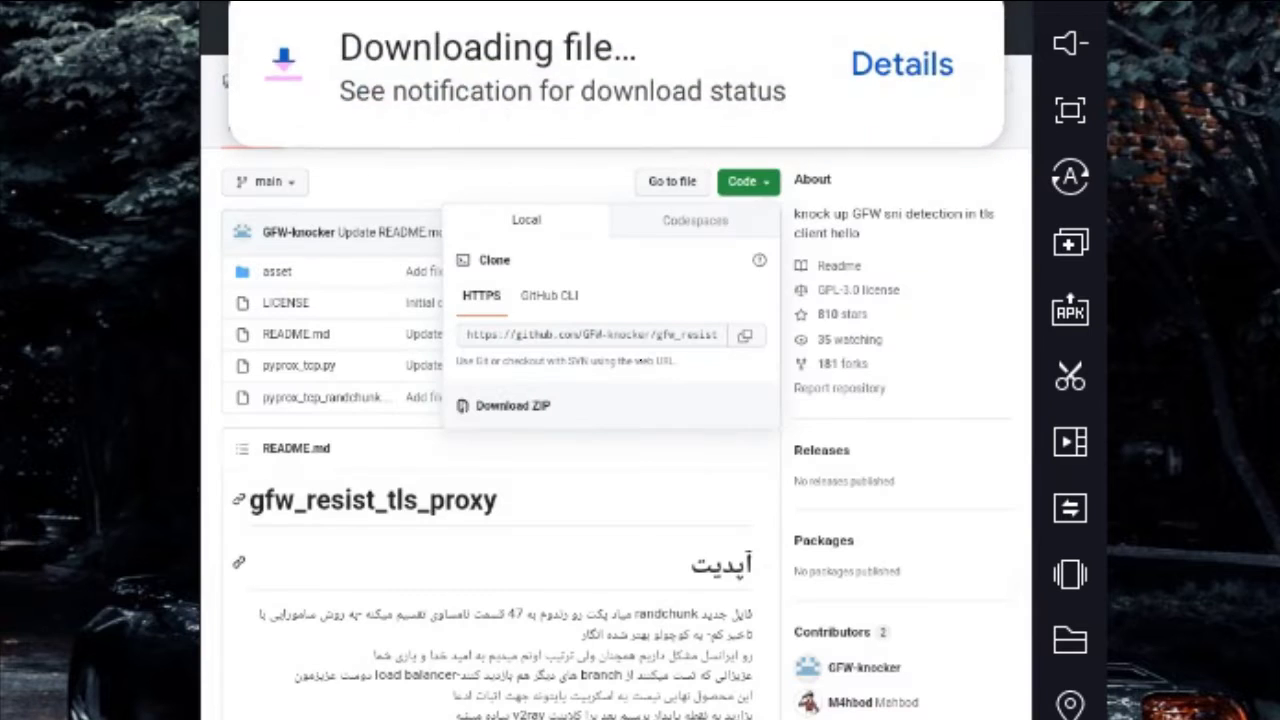
drag(335, 560, 857, 66)
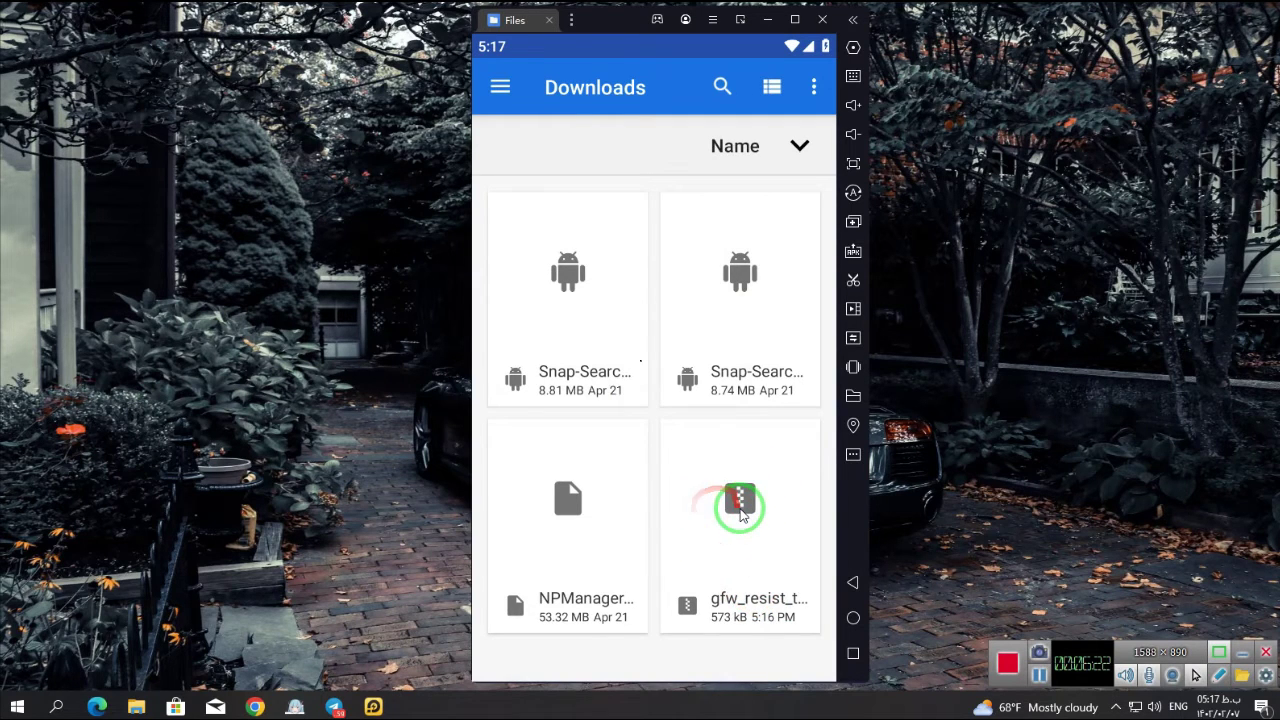
Step: Extract the folder inside the downloaded gfw_resist_tls_proxy ZIP archive into Downloads
click(737, 506)
click(566, 226)
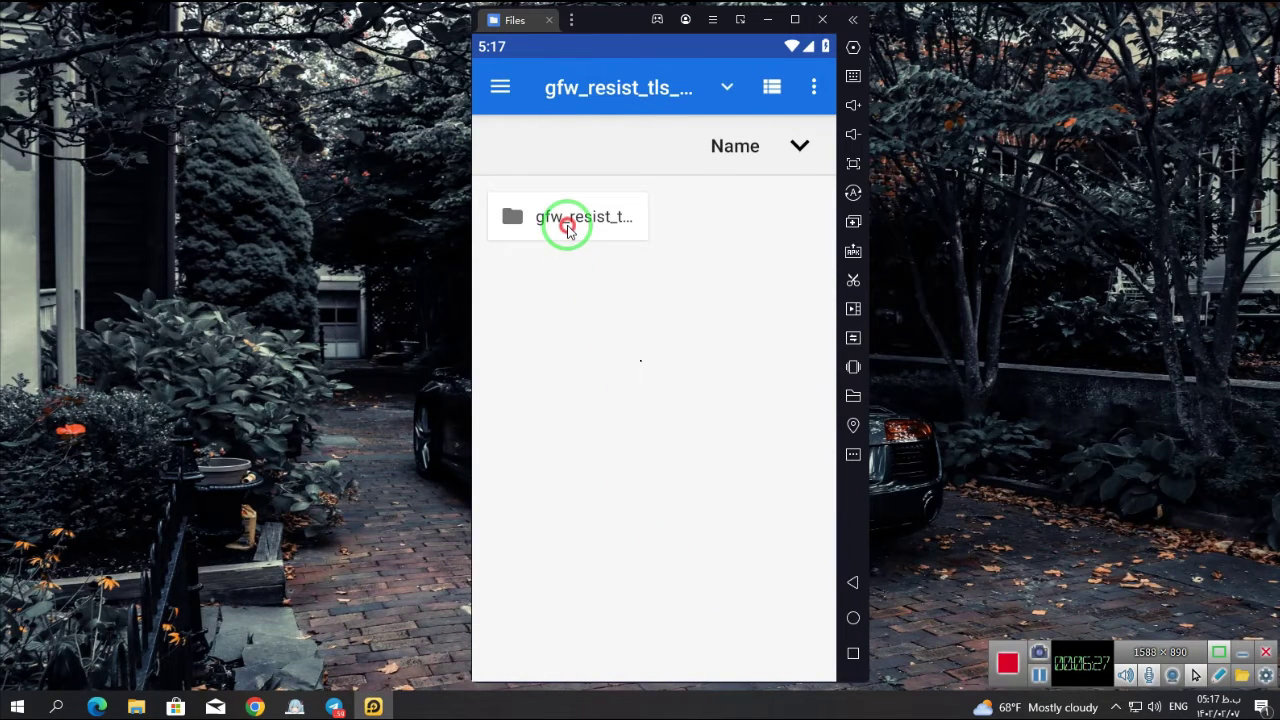
click(813, 86)
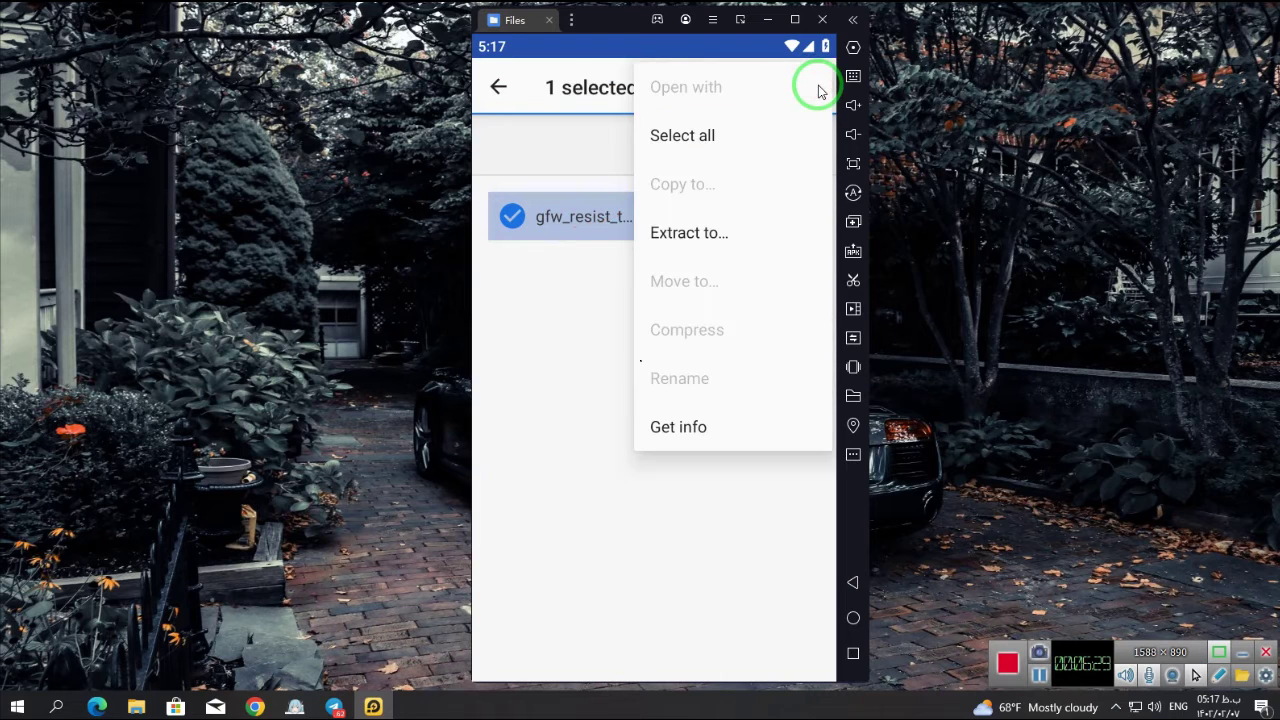
click(682, 238)
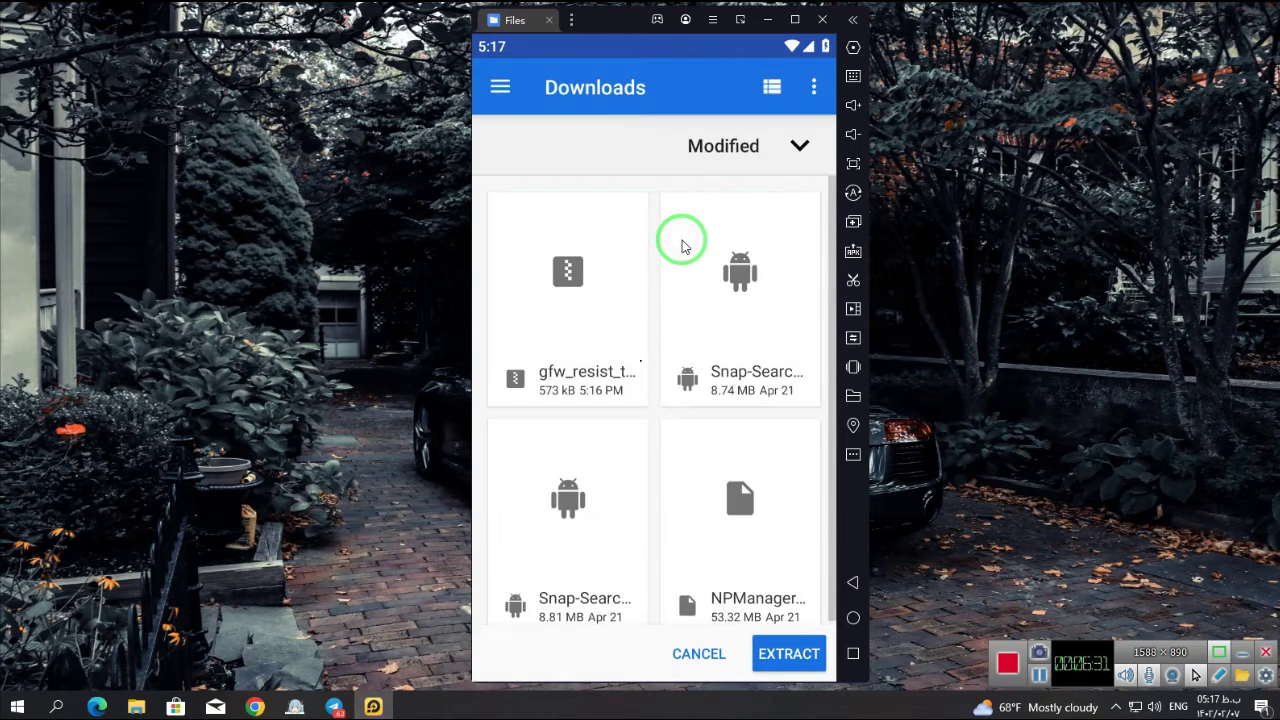
click(500, 88)
click(765, 140)
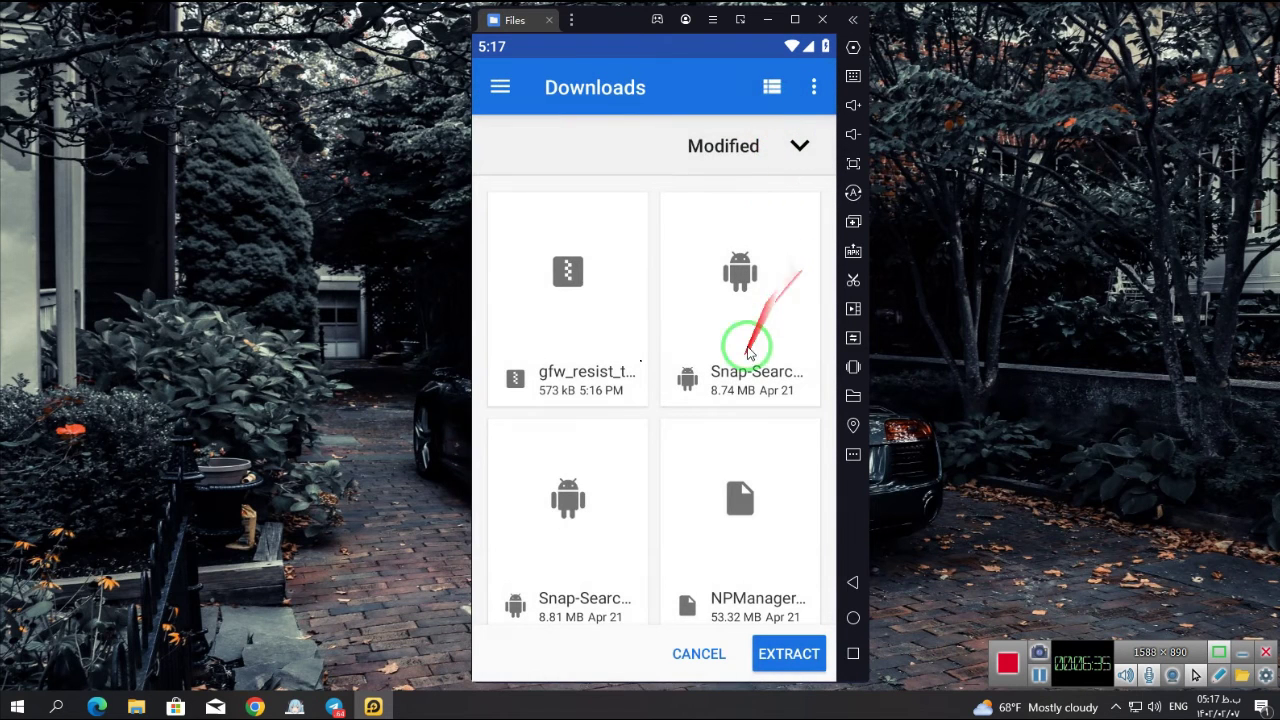
click(818, 88)
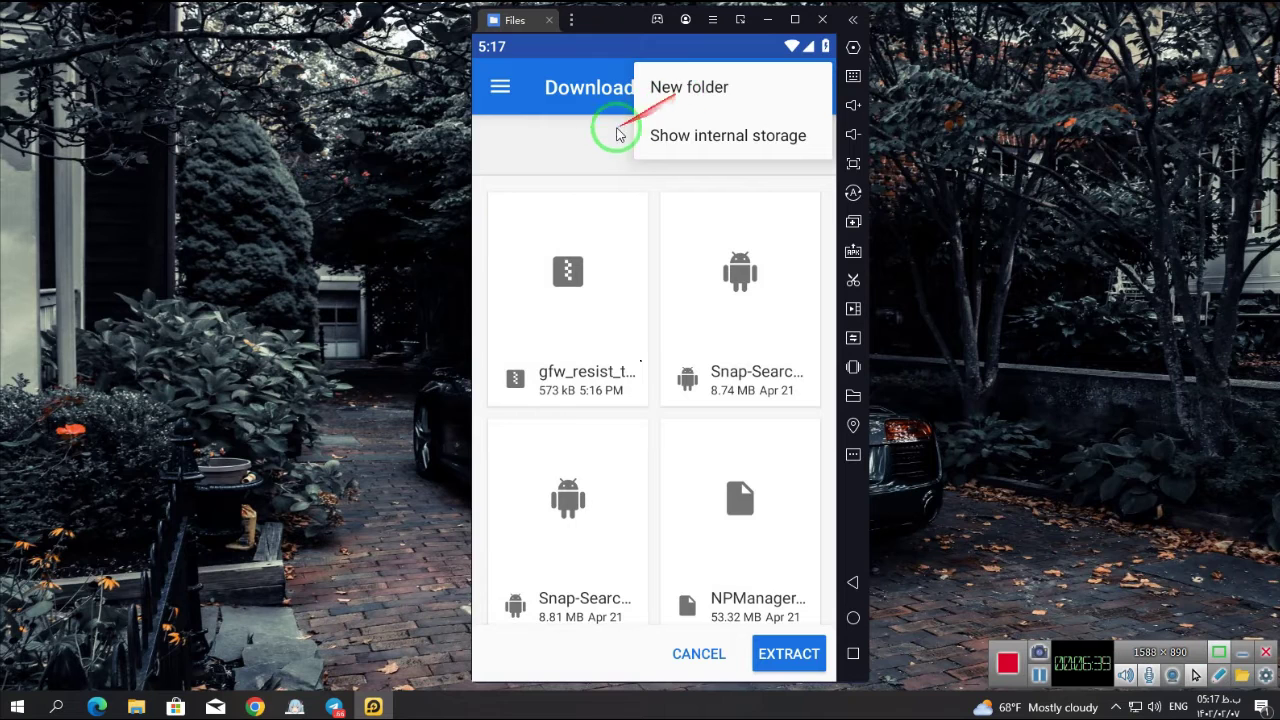
click(608, 128)
click(766, 655)
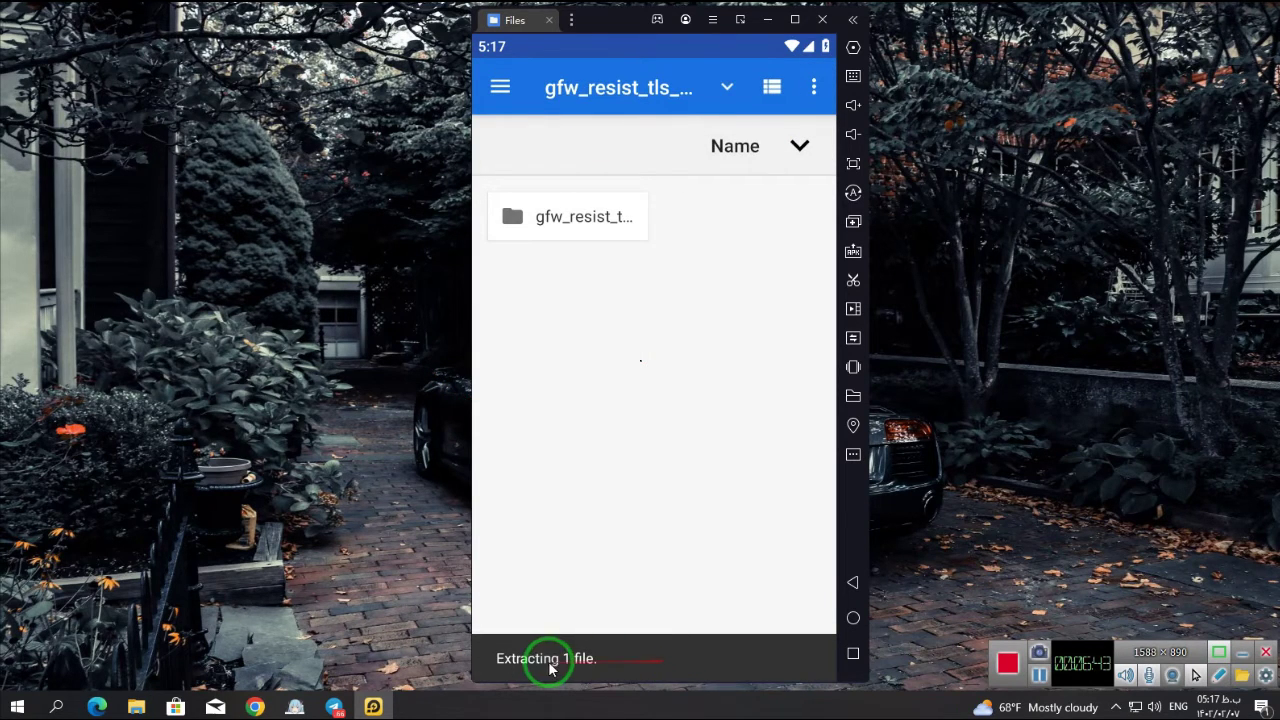
Step: Leave Files, open the emulator's File Manager and view the contents of the extracted gfw_resist_tls_proxy-main folder in Download
click(853, 584)
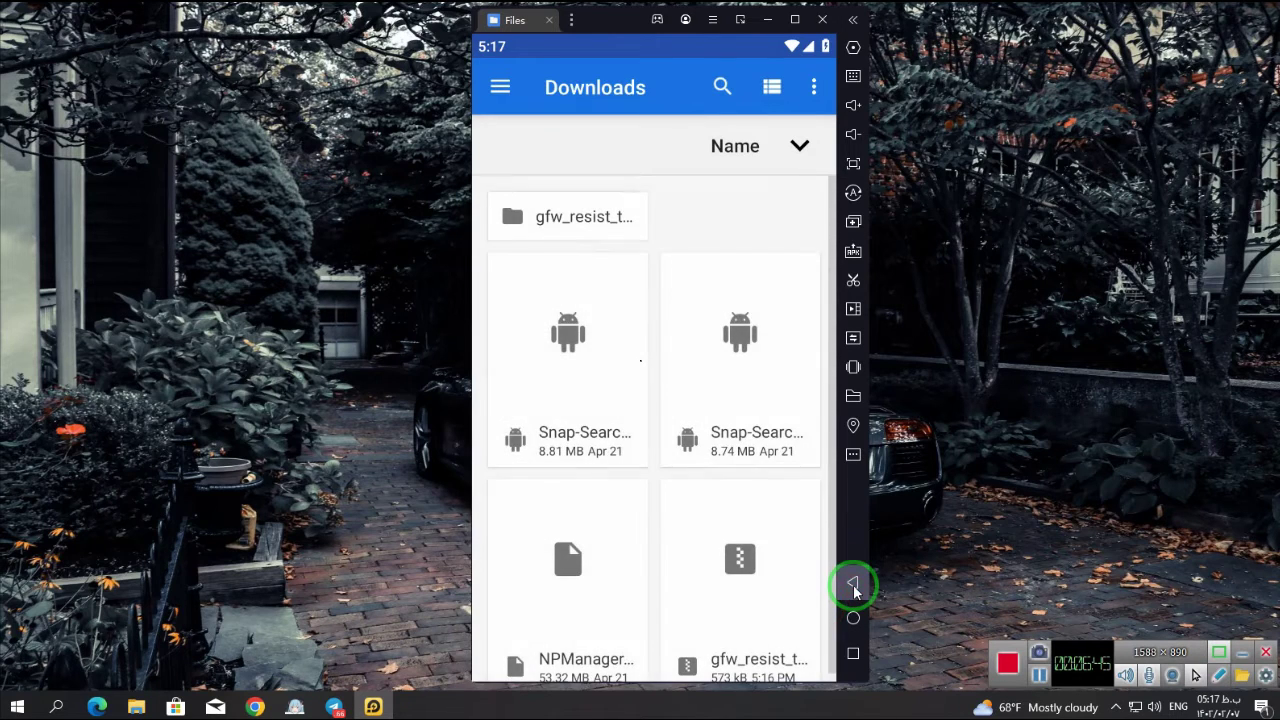
click(853, 584)
click(853, 584)
click(529, 145)
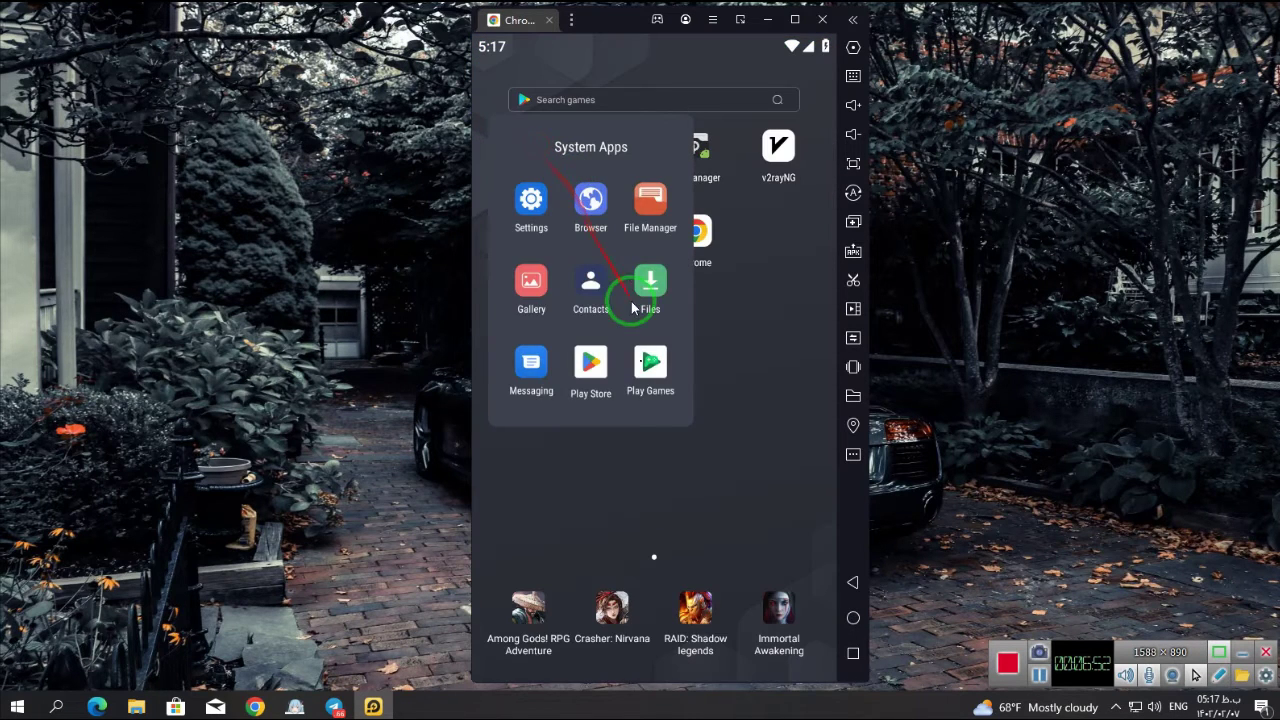
click(650, 201)
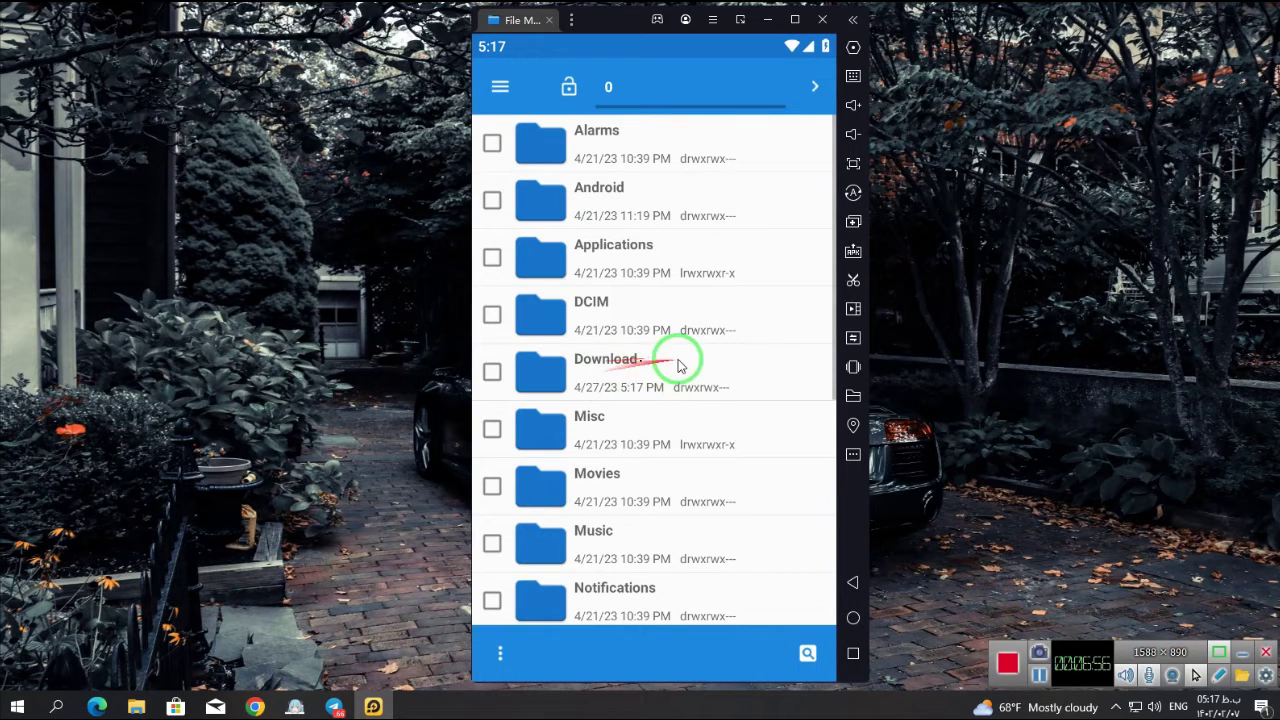
click(629, 358)
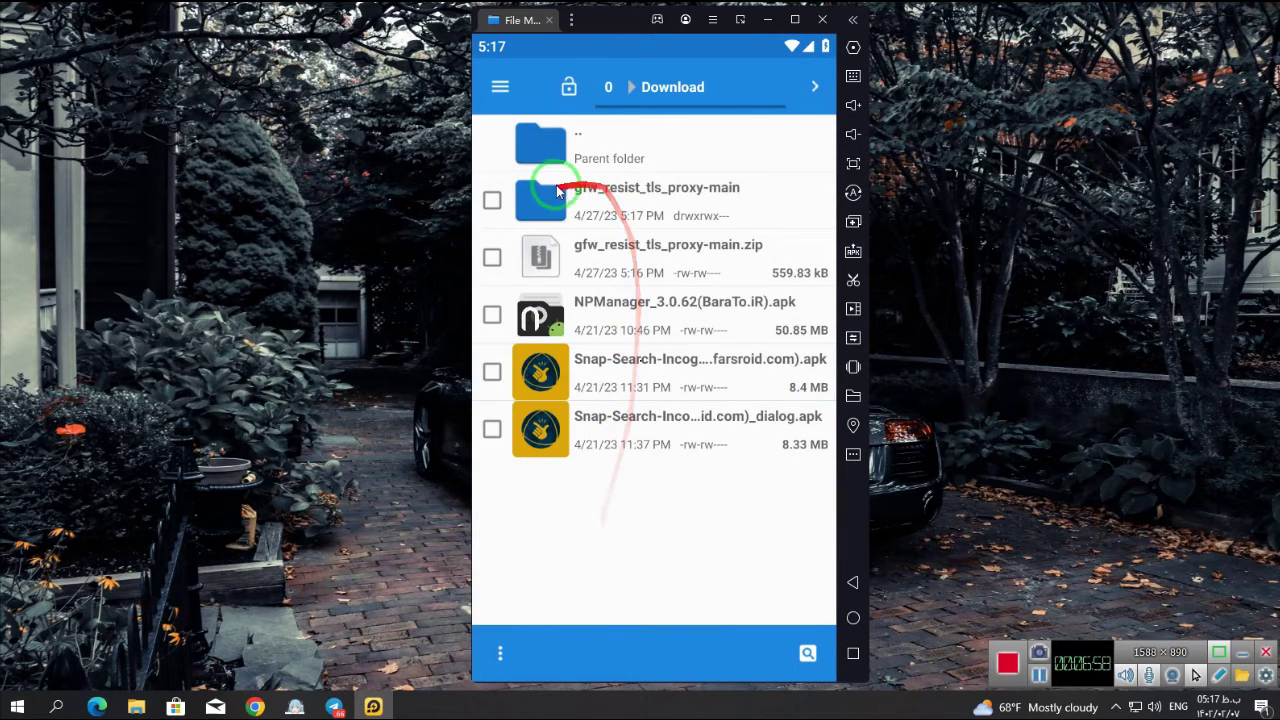
mouse_move(612, 200)
mouse_down()
mouse_move(600, 190)
mouse_move(650, 185)
mouse_move(597, 200)
mouse_up()
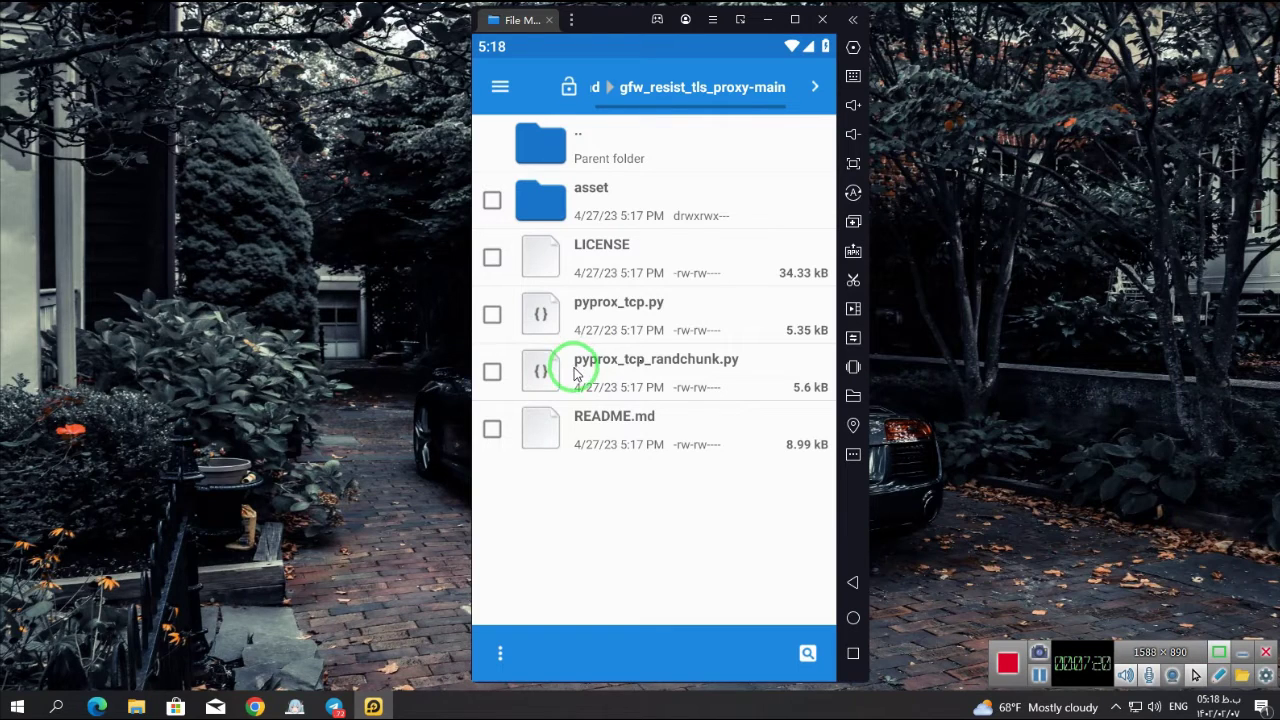
Step: Close the File Manager, launch QPython 3L and allow it to access photos, media and files
click(550, 22)
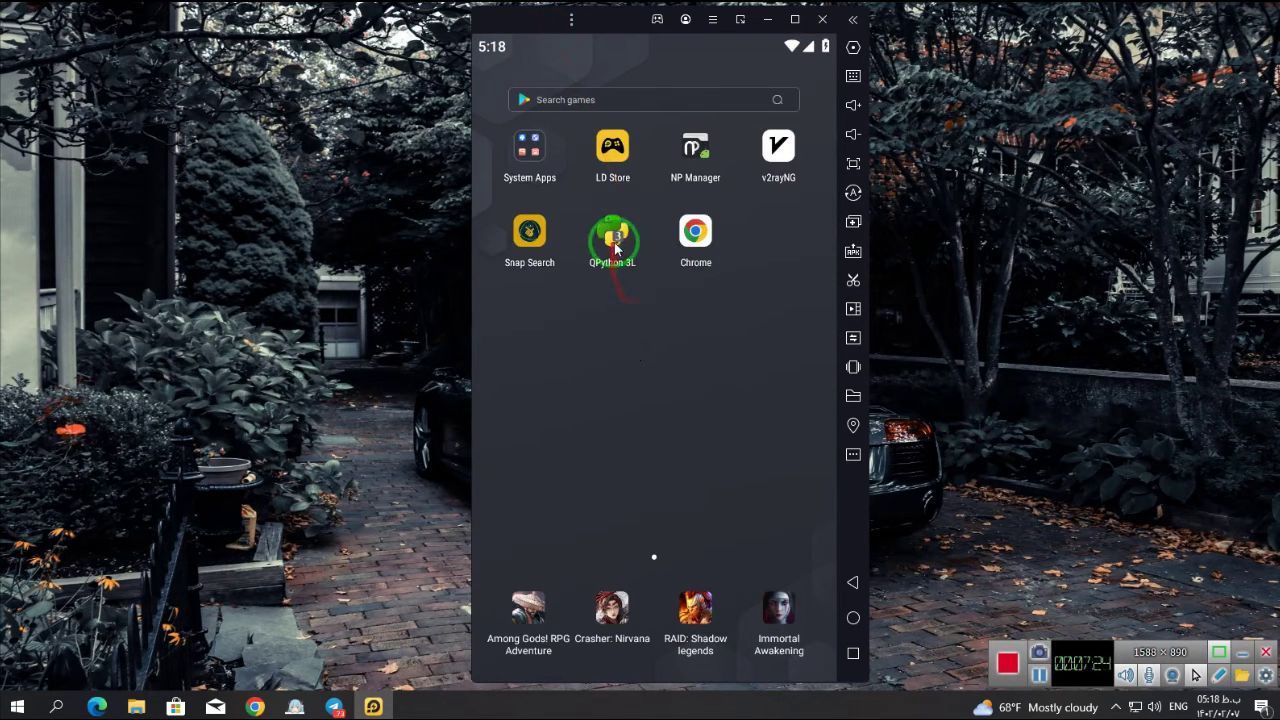
drag(610, 233, 644, 254)
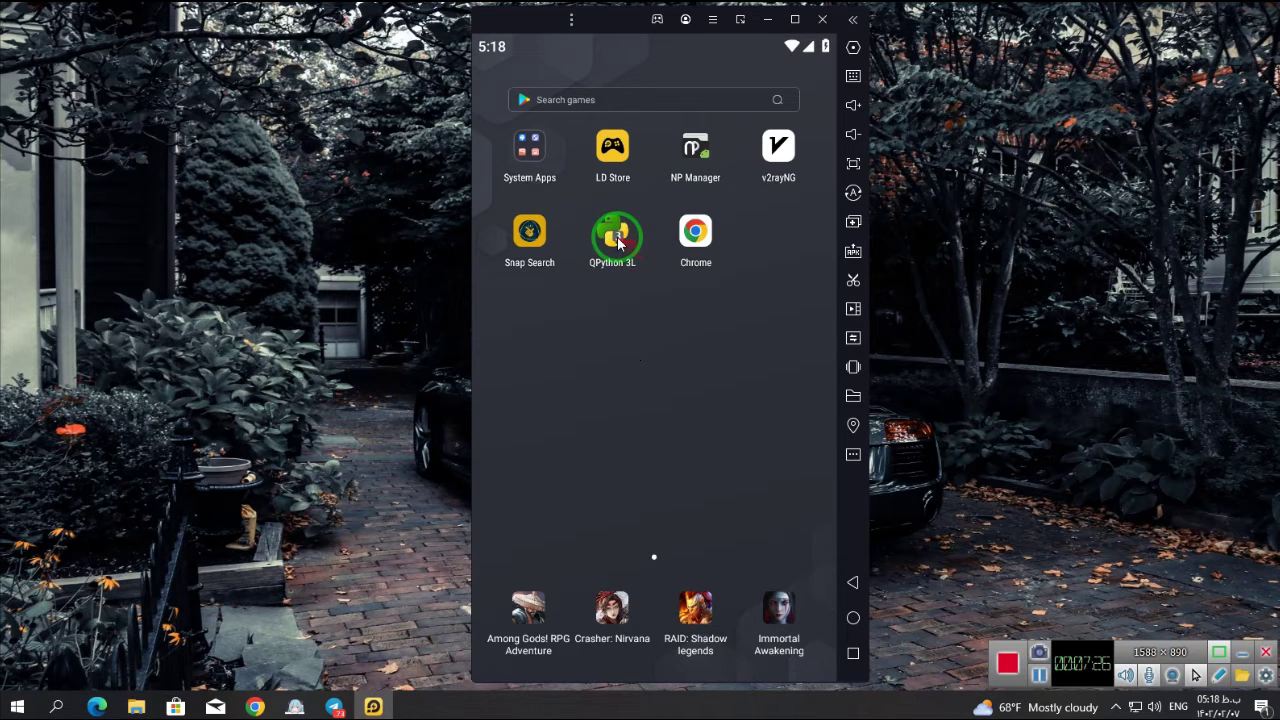
click(617, 240)
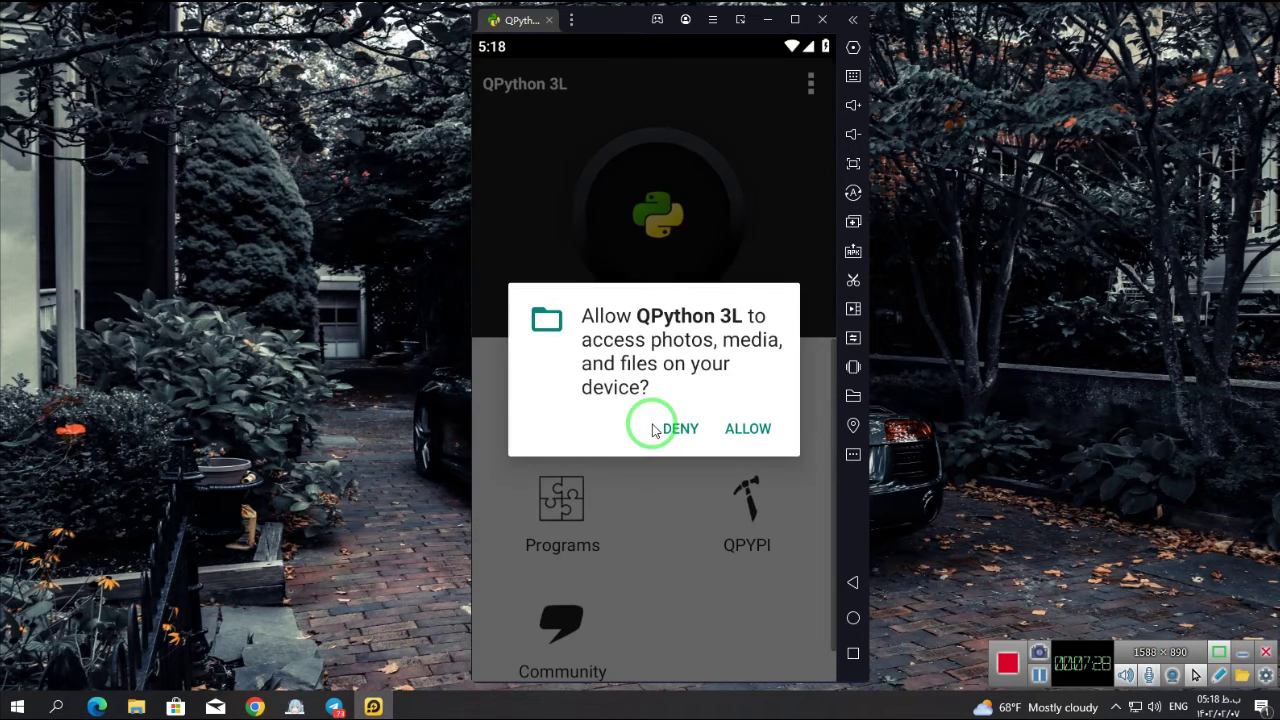
click(744, 432)
Step: Open QPython 3L's code editor
drag(708, 479, 679, 478)
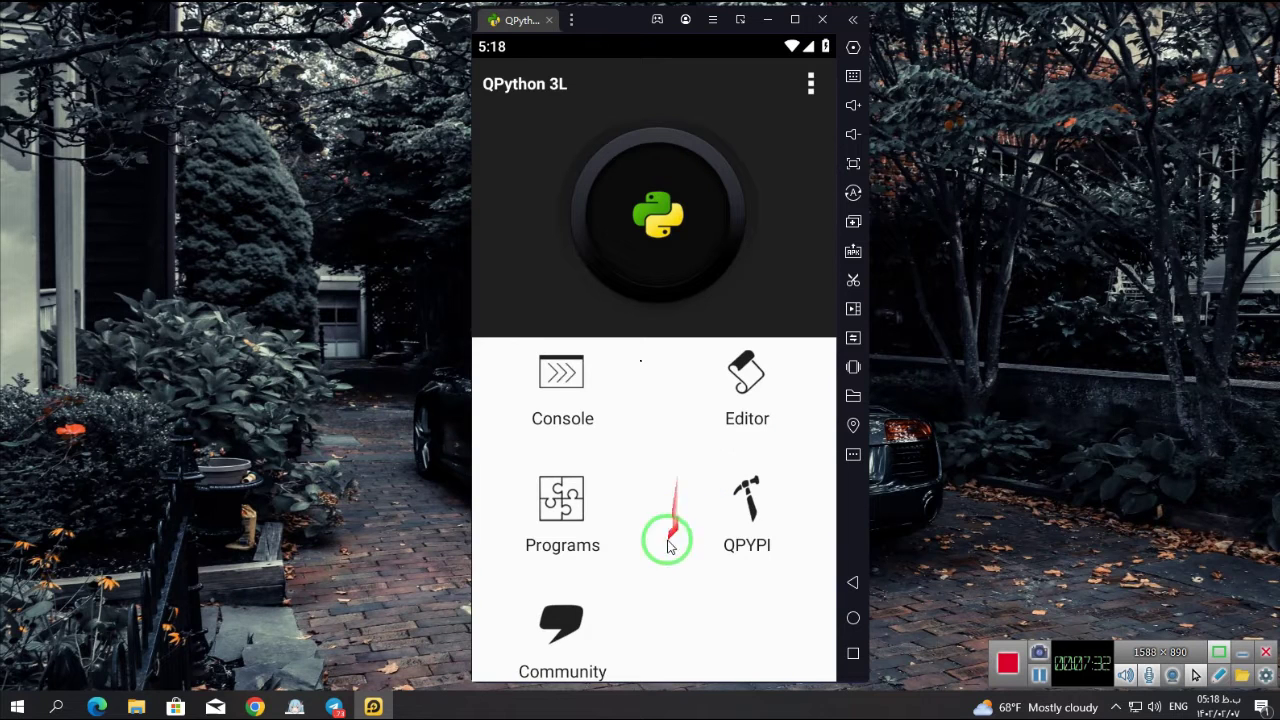
scroll(657, 523, down, 1)
scroll(657, 527, up, 1)
drag(657, 527, 760, 366)
click(731, 428)
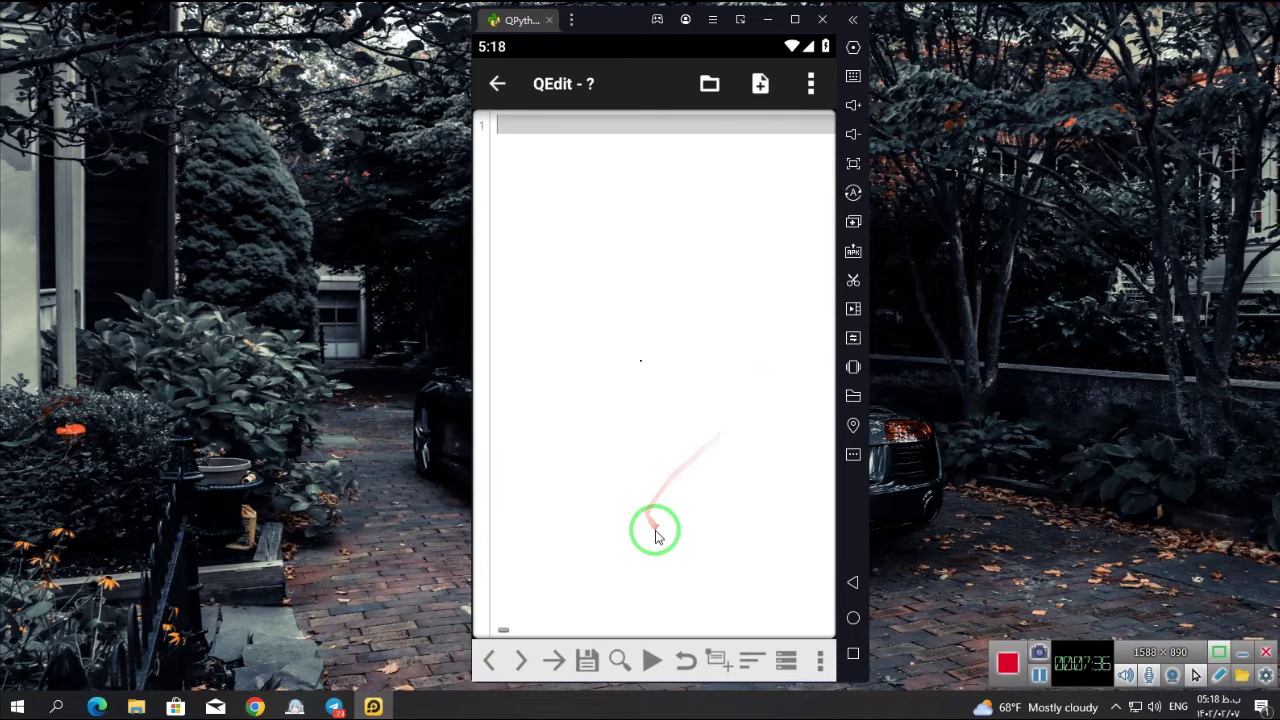
Step: Open the script pyprox_tcp_randchunk.py from the Download/gfw_resist_tls_proxy-main folder in the editor
mouse_move(655, 537)
mouse_down()
mouse_move(699, 186)
mouse_move(613, 340)
mouse_move(699, 313)
mouse_move(609, 320)
mouse_move(763, 97)
mouse_up()
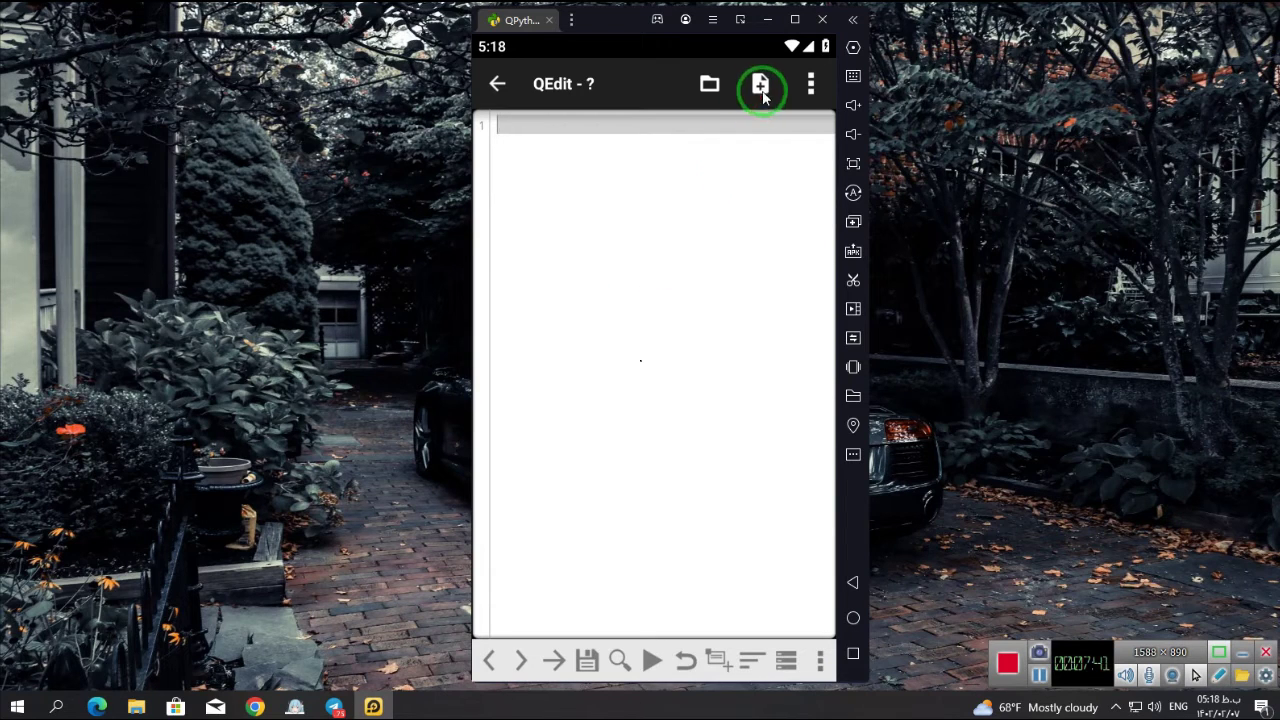
click(704, 103)
drag(681, 142, 673, 213)
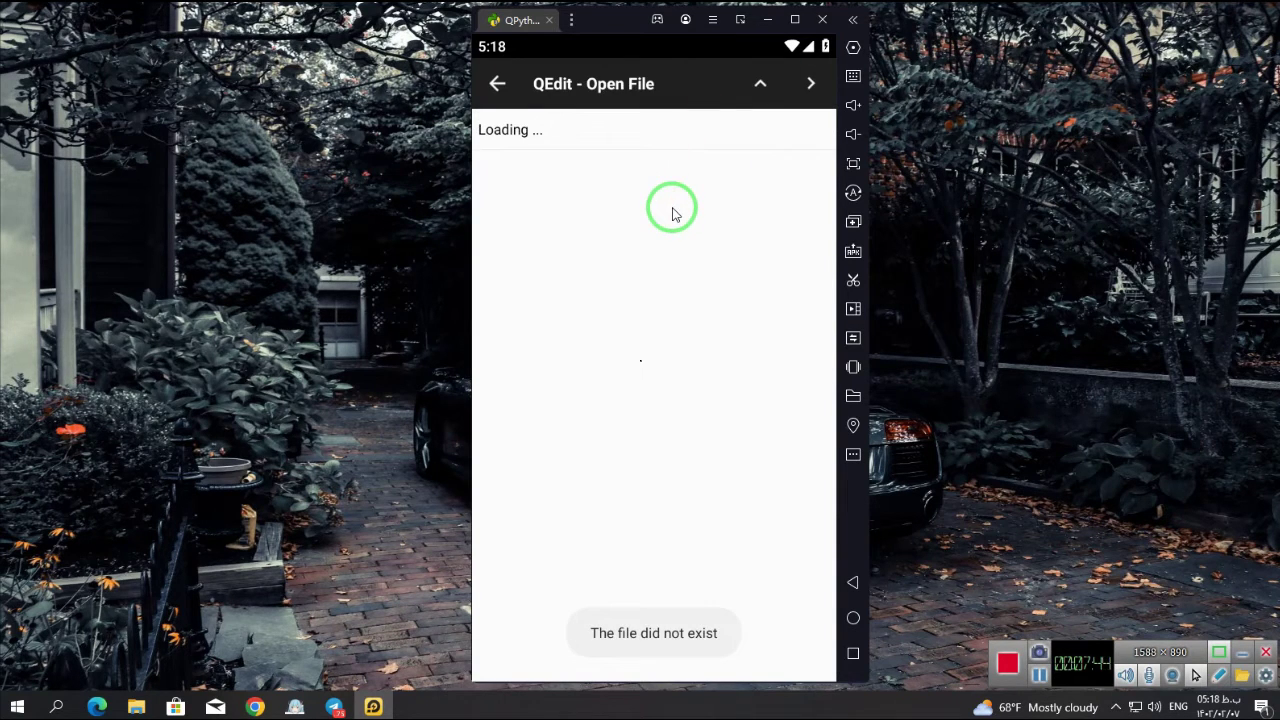
mouse_move(672, 213)
mouse_down()
mouse_move(606, 429)
mouse_move(543, 186)
mouse_move(697, 149)
mouse_move(614, 155)
mouse_move(606, 143)
mouse_move(680, 134)
mouse_move(486, 137)
mouse_move(509, 91)
mouse_move(784, 92)
mouse_up()
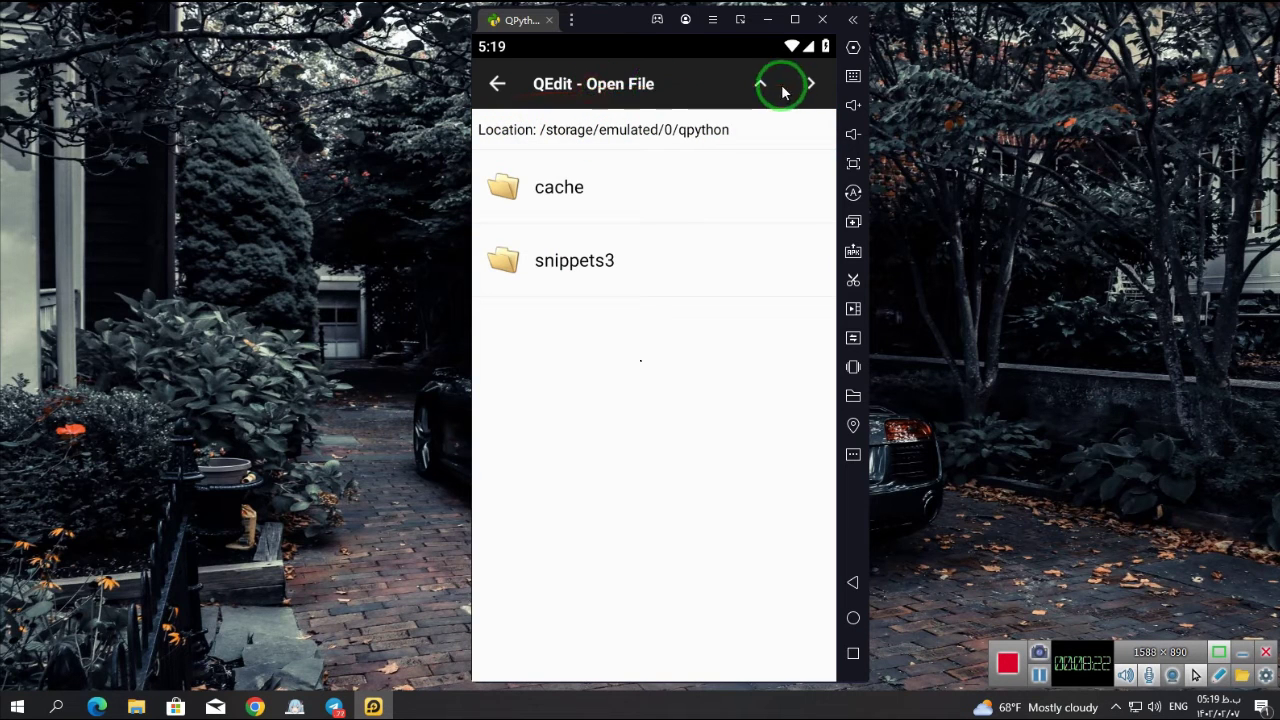
click(761, 86)
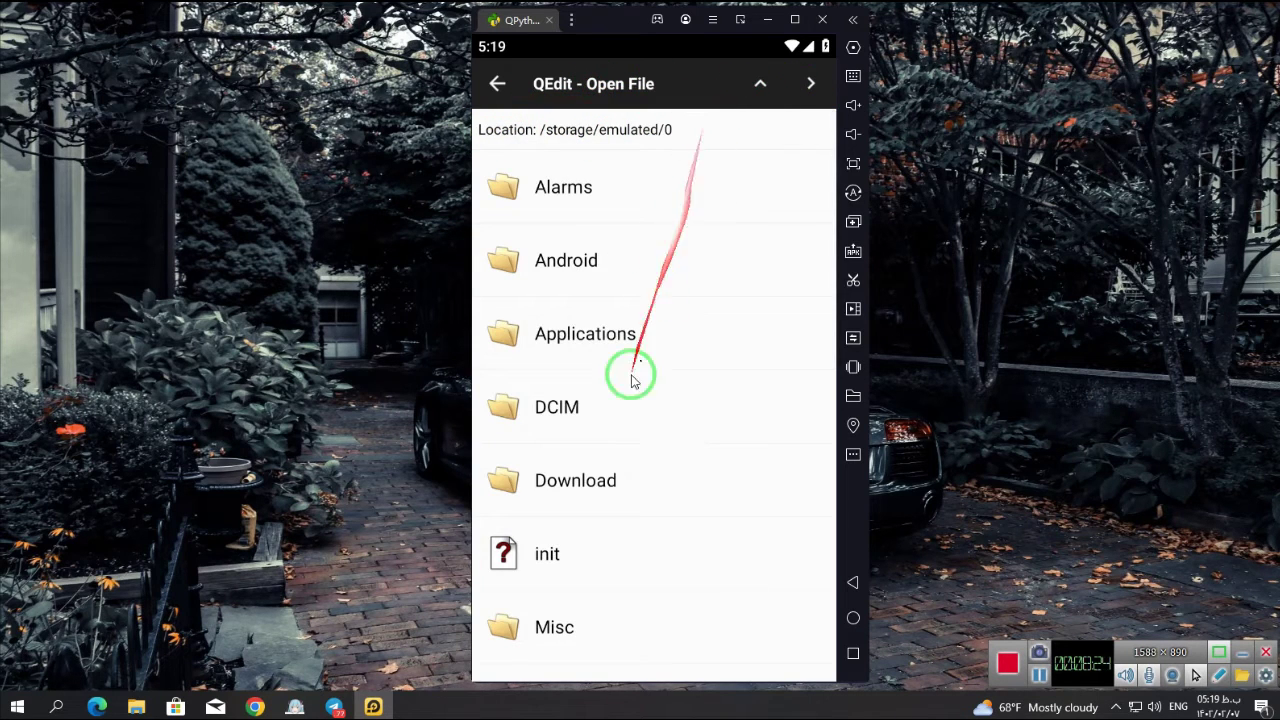
click(568, 493)
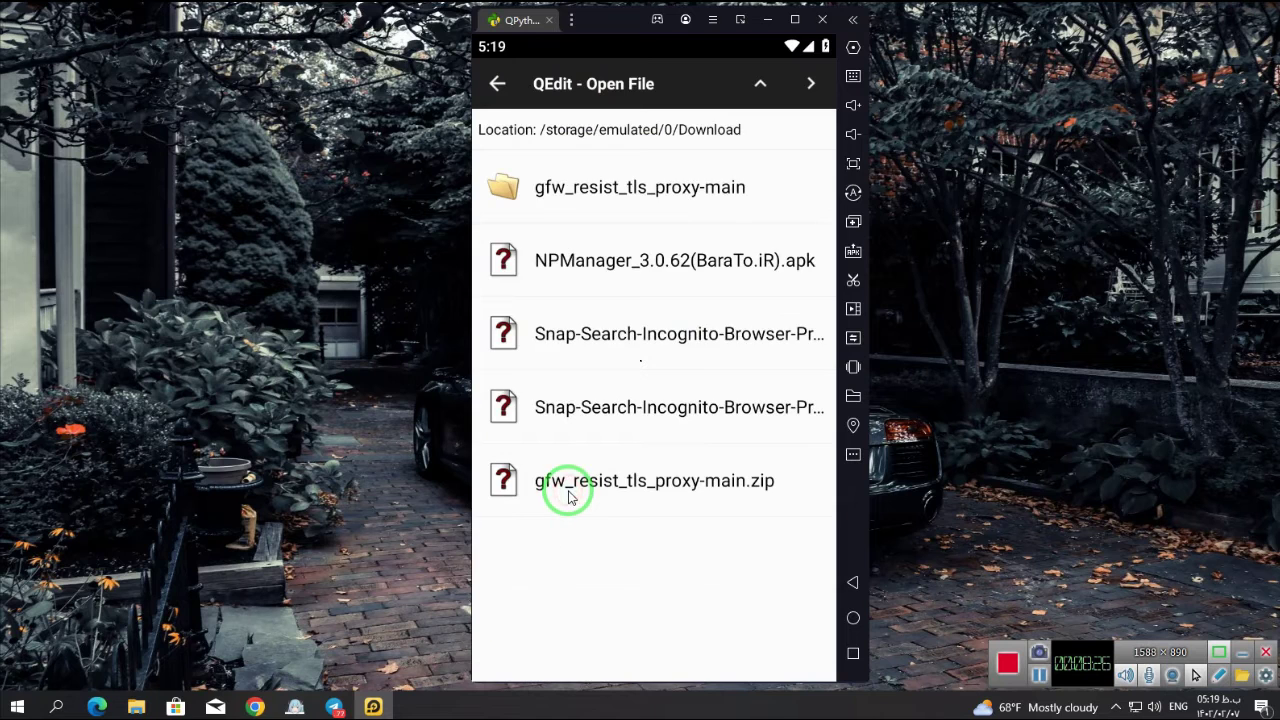
click(650, 200)
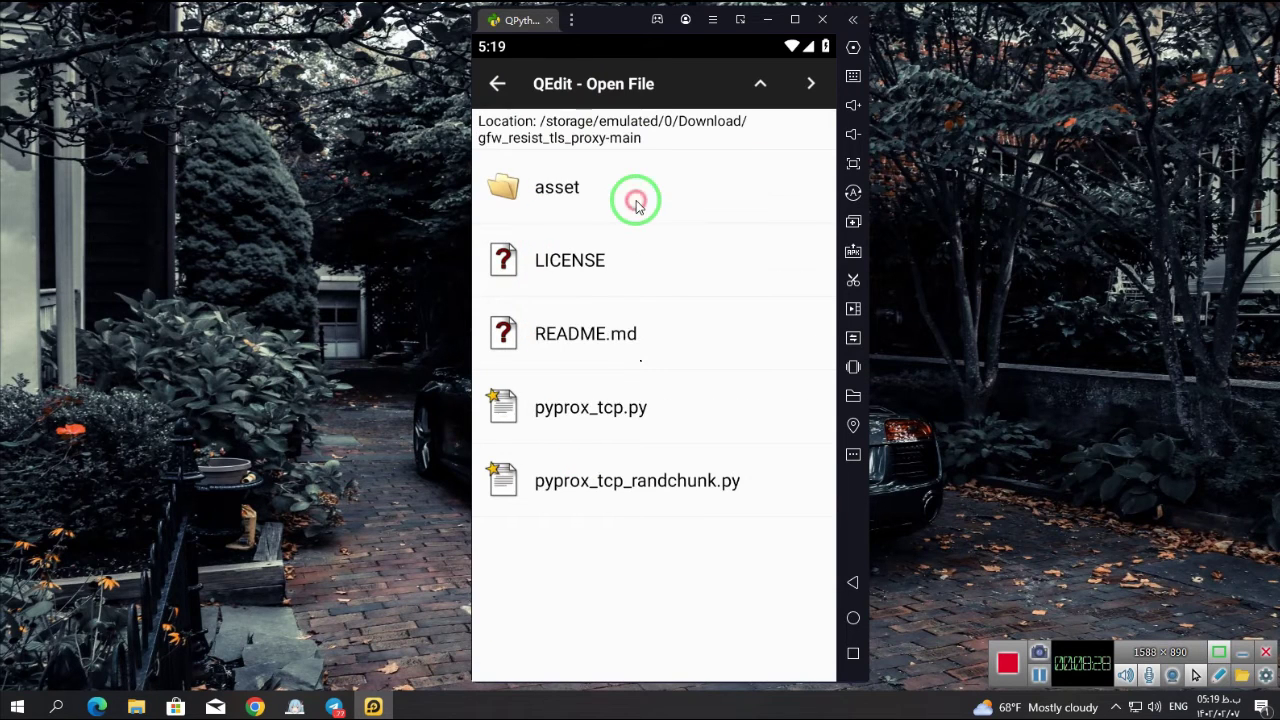
click(579, 503)
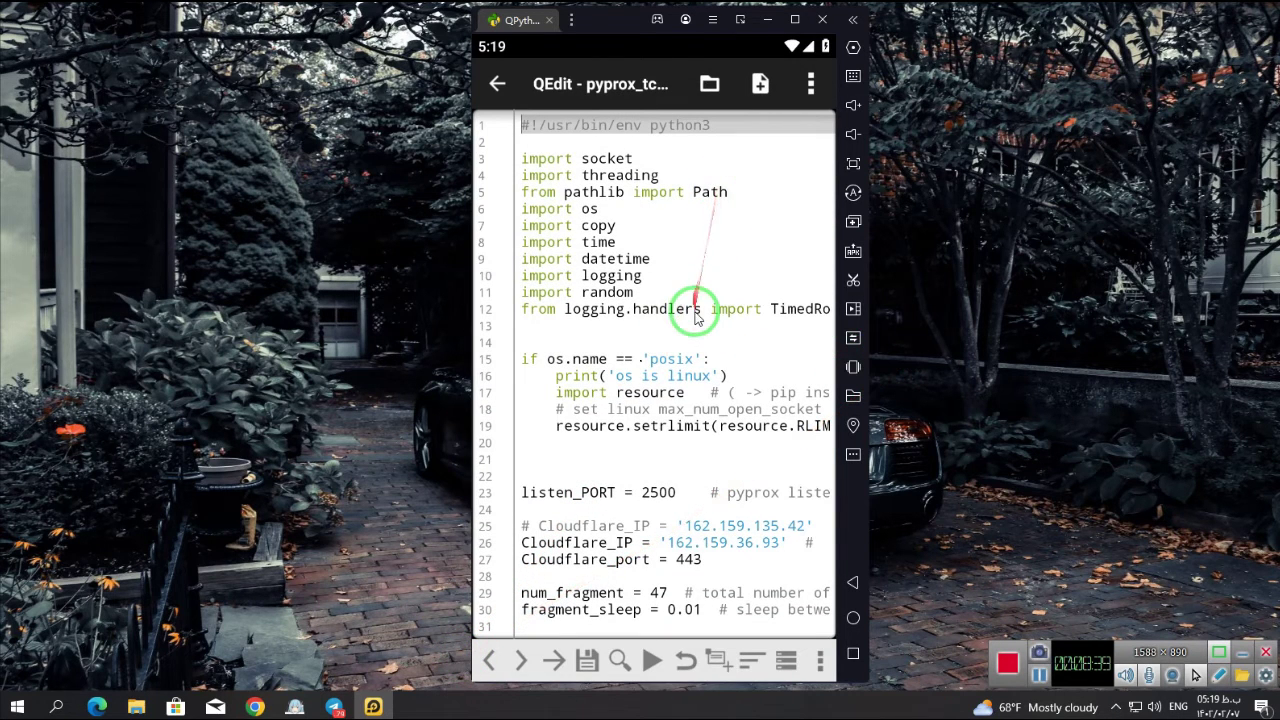
Step: Review the listen_PORT, Cloudflare_IP and Cloudflare_port settings in the script
scroll(697, 316, down, 3)
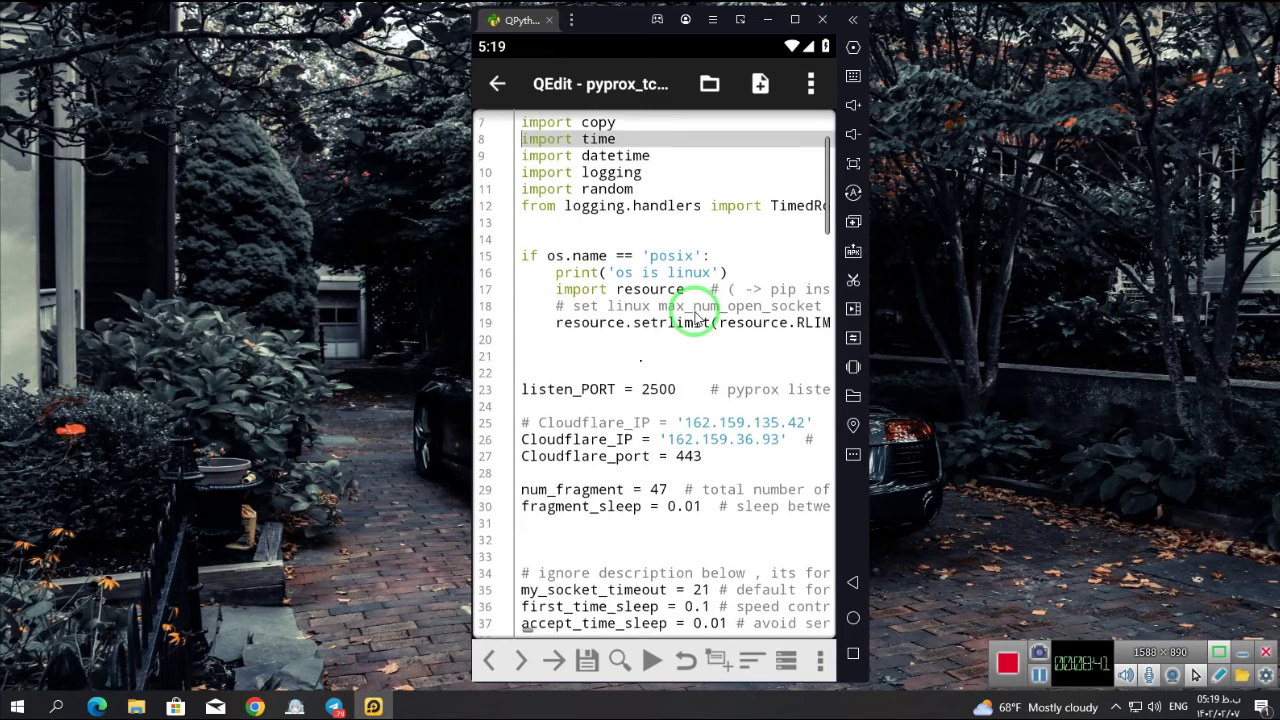
scroll(697, 316, down, 1)
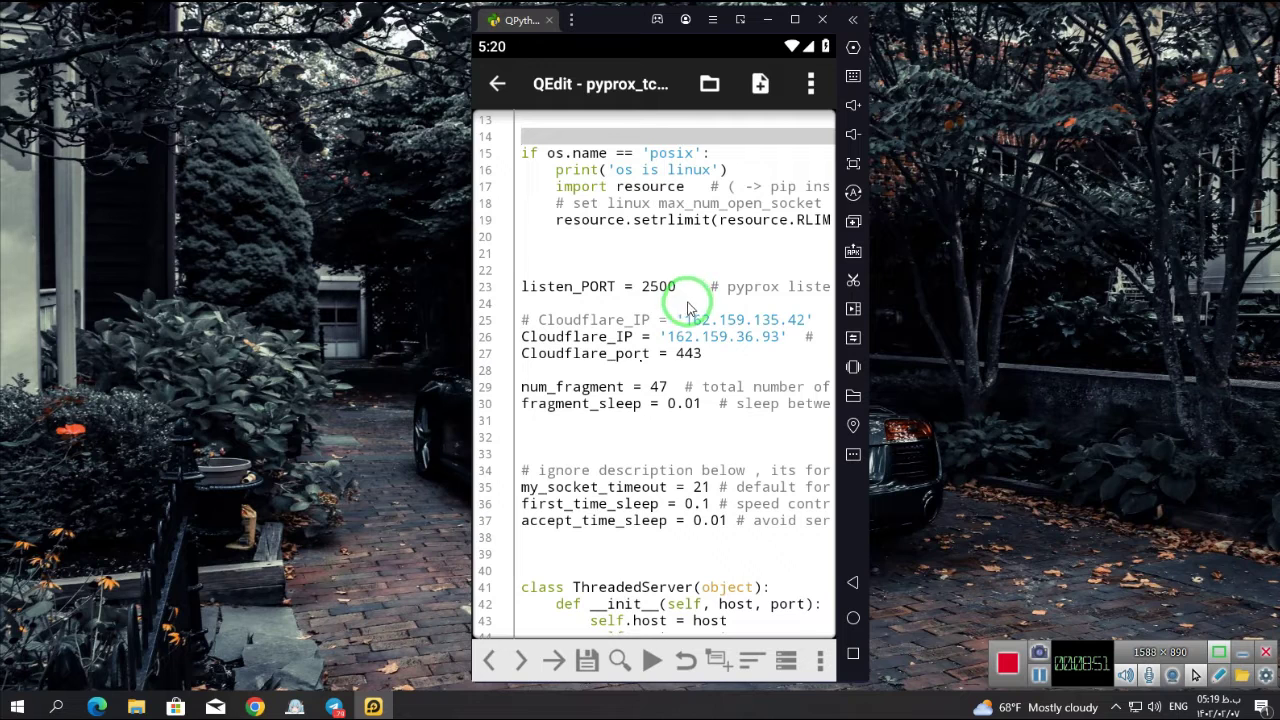
double_click(657, 290)
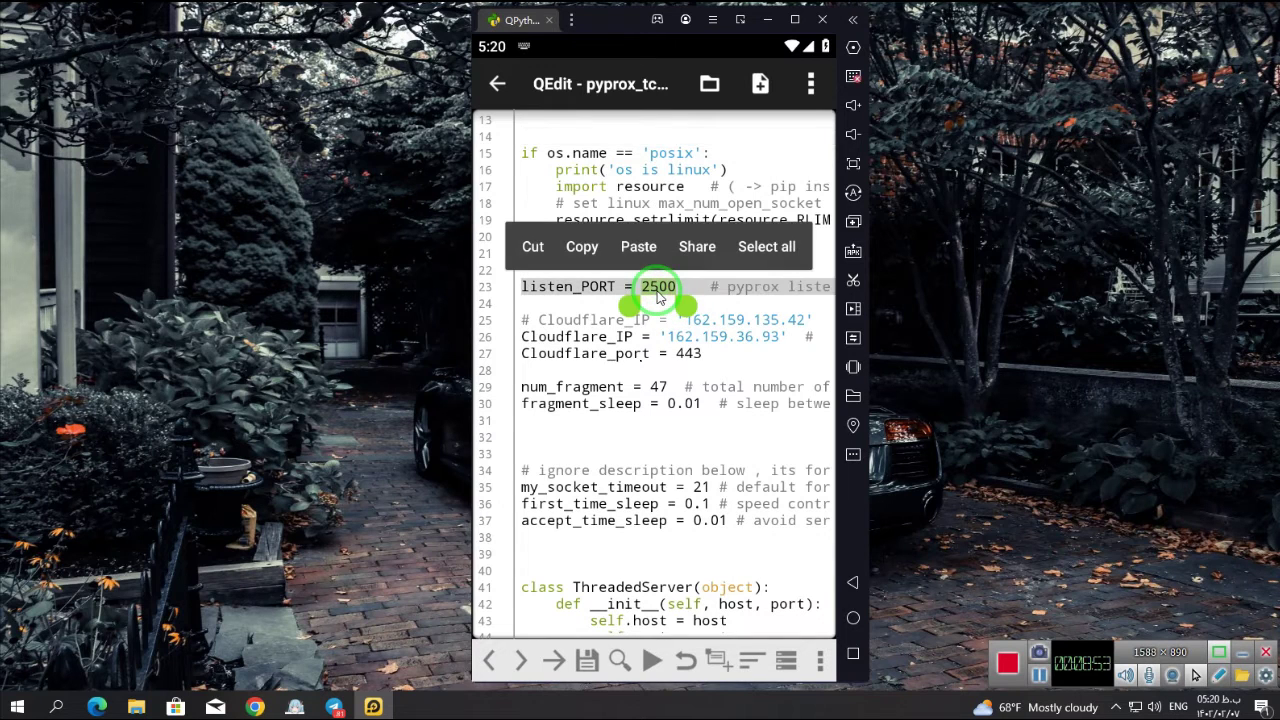
click(684, 290)
drag(683, 310, 688, 340)
double_click(688, 340)
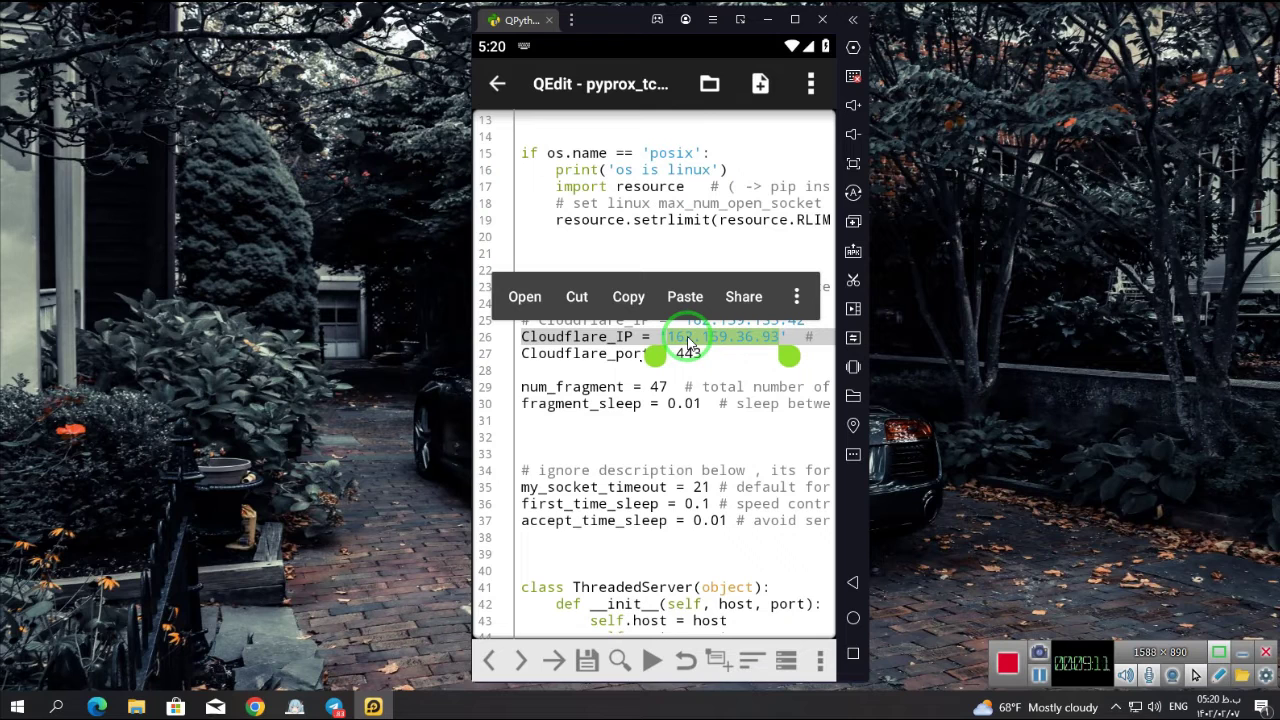
click(680, 362)
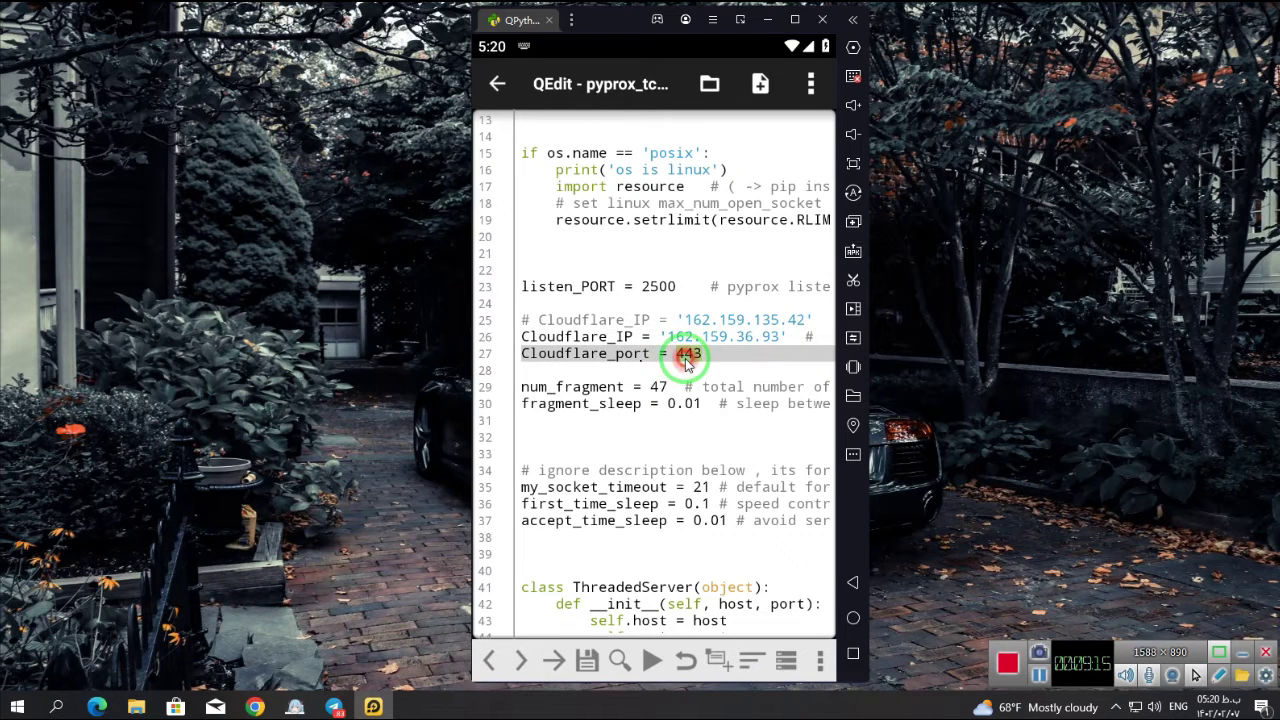
double_click(686, 362)
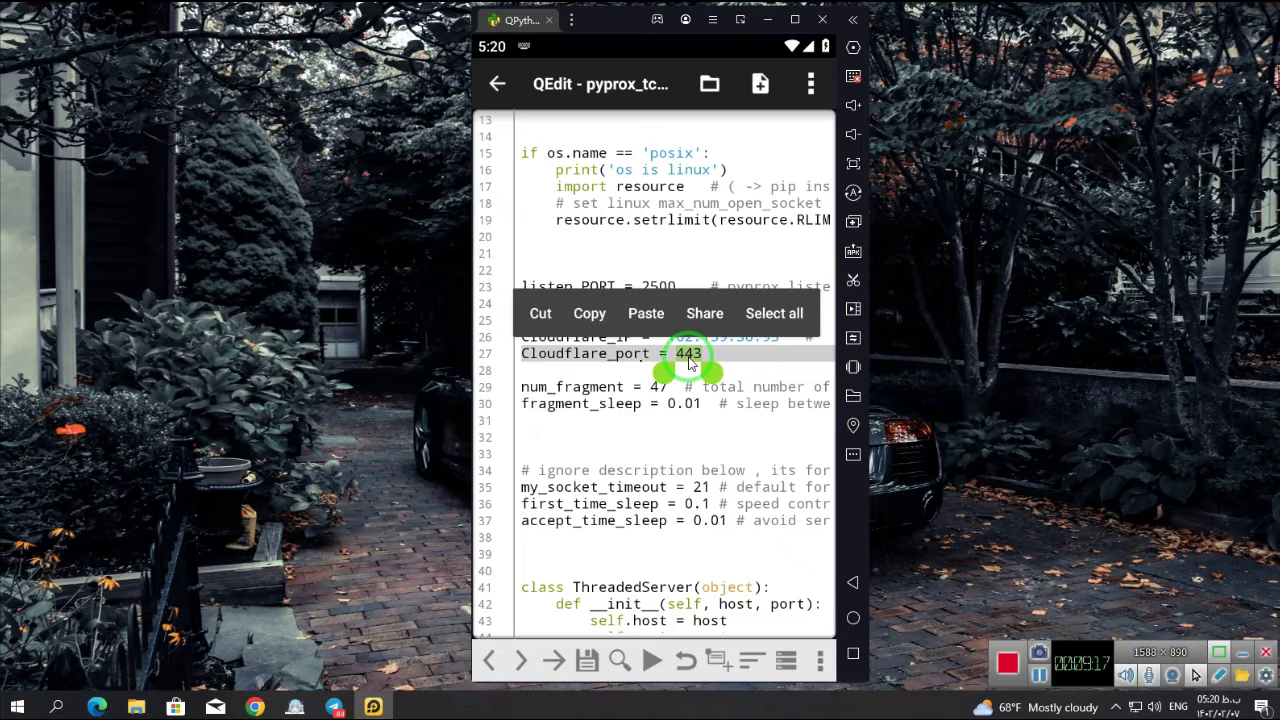
Step: Run the proxy script and return from the console to its code
click(700, 421)
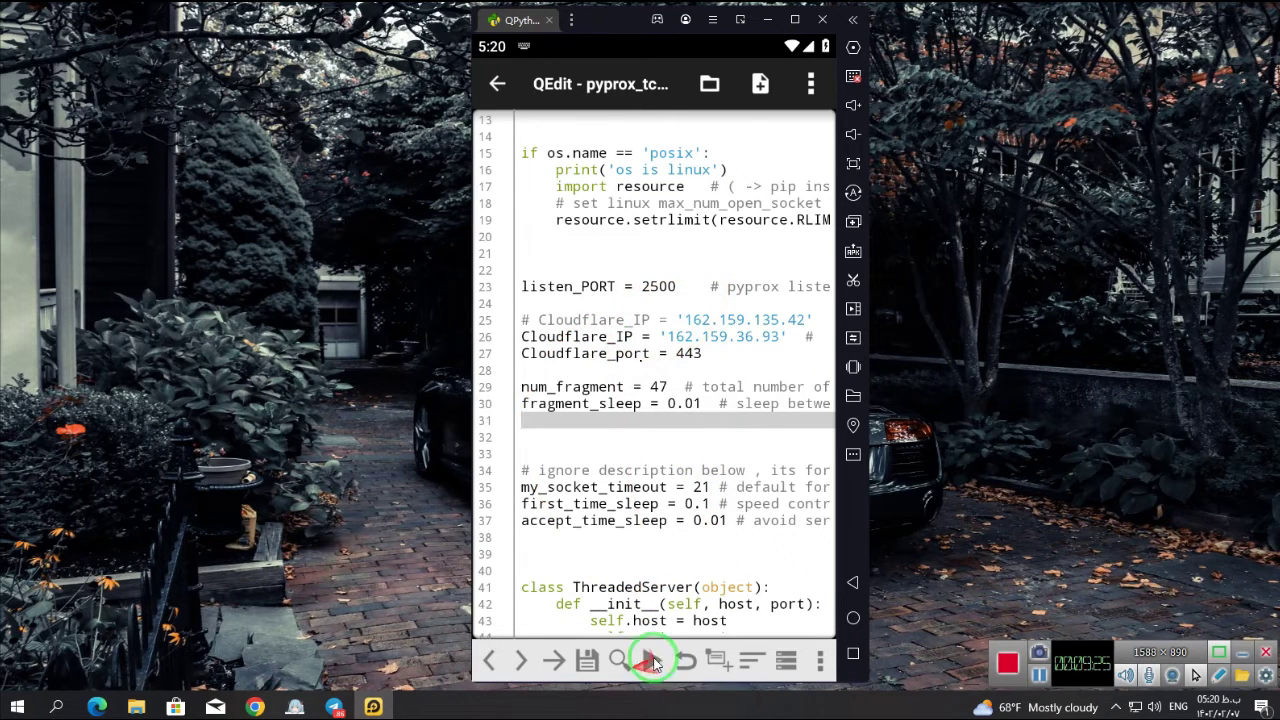
click(653, 663)
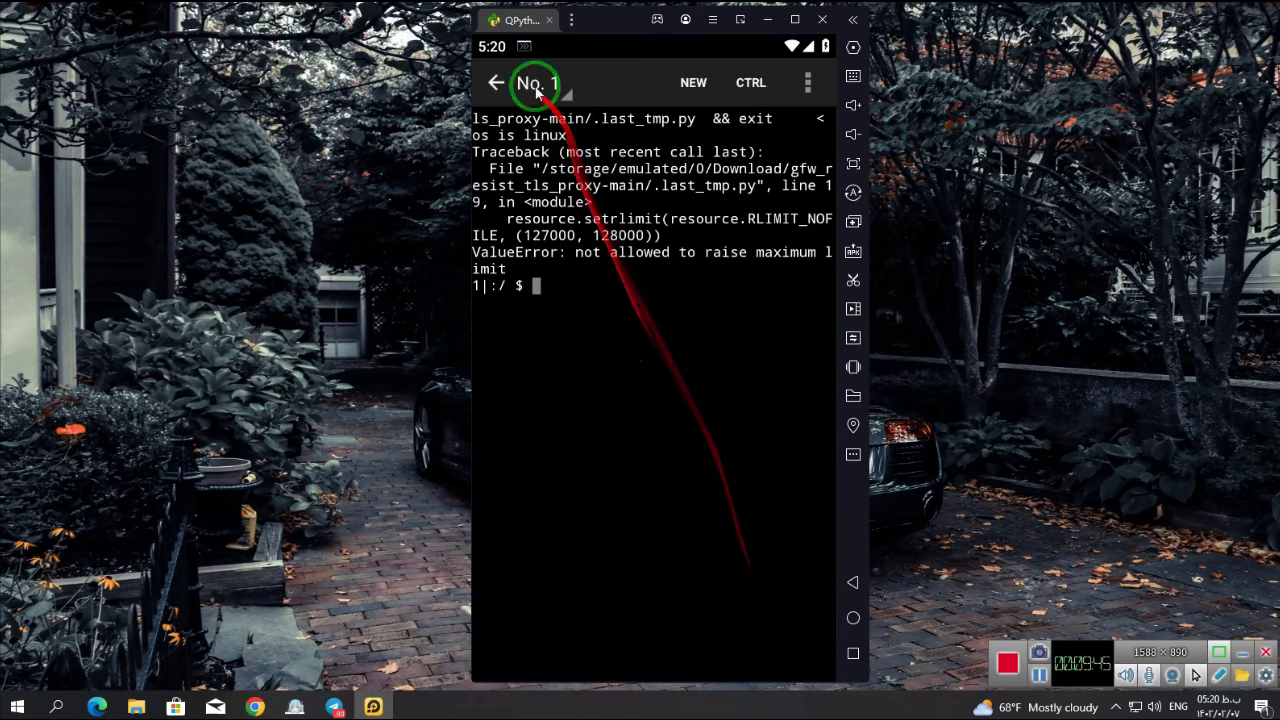
drag(488, 85, 650, 148)
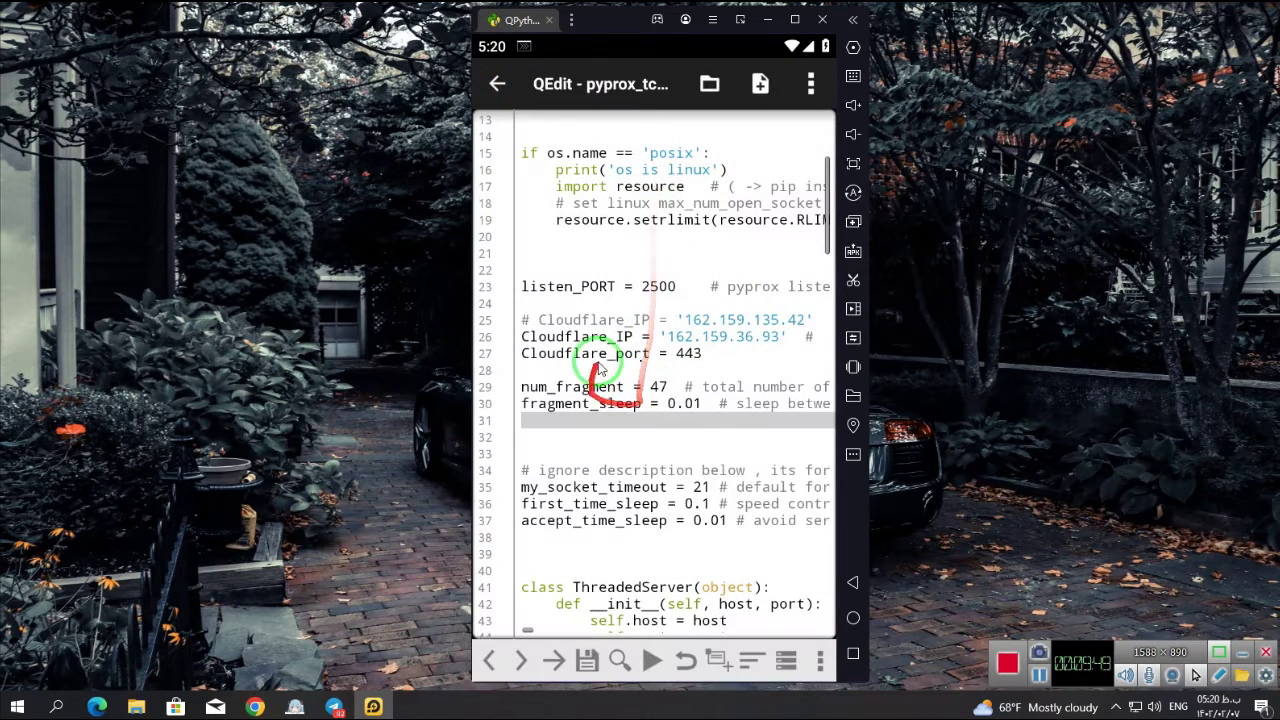
Step: Delete the whole if os.name == 'posix' block, including the resource import and setrlimit call, leaving a blank line after the imports
scroll(622, 398, up, 5)
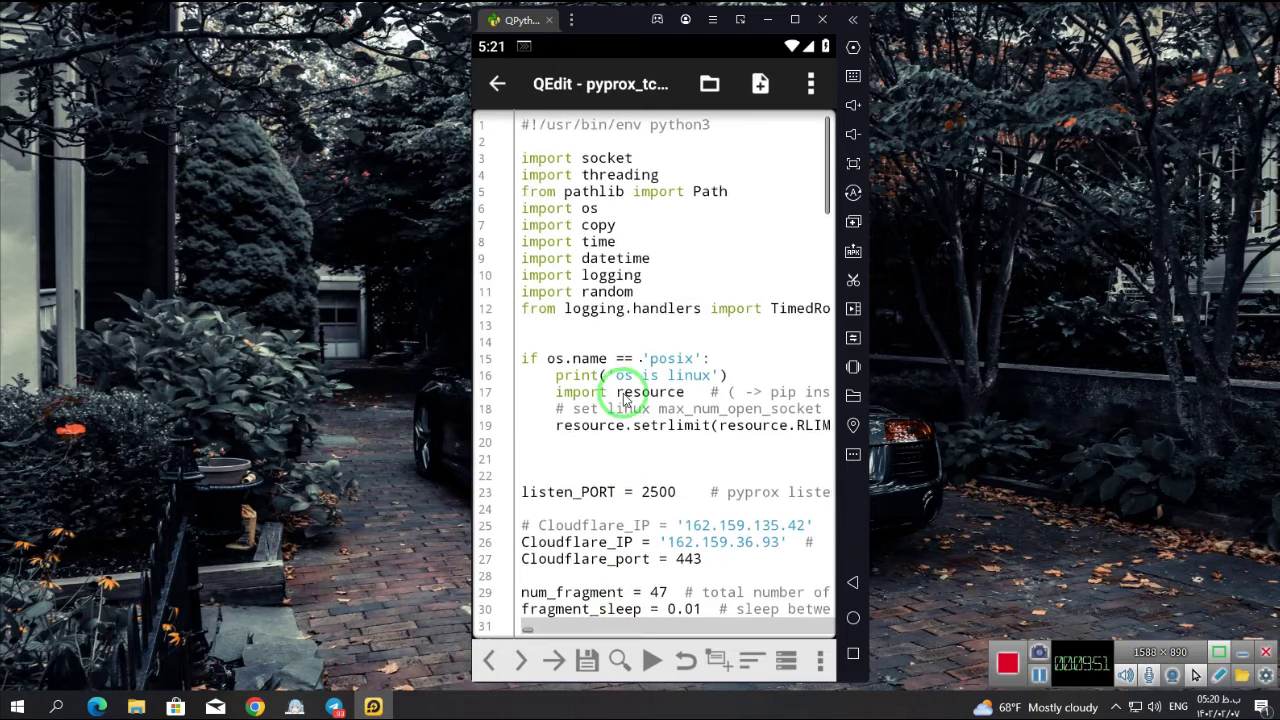
drag(590, 393, 562, 460)
click(530, 360)
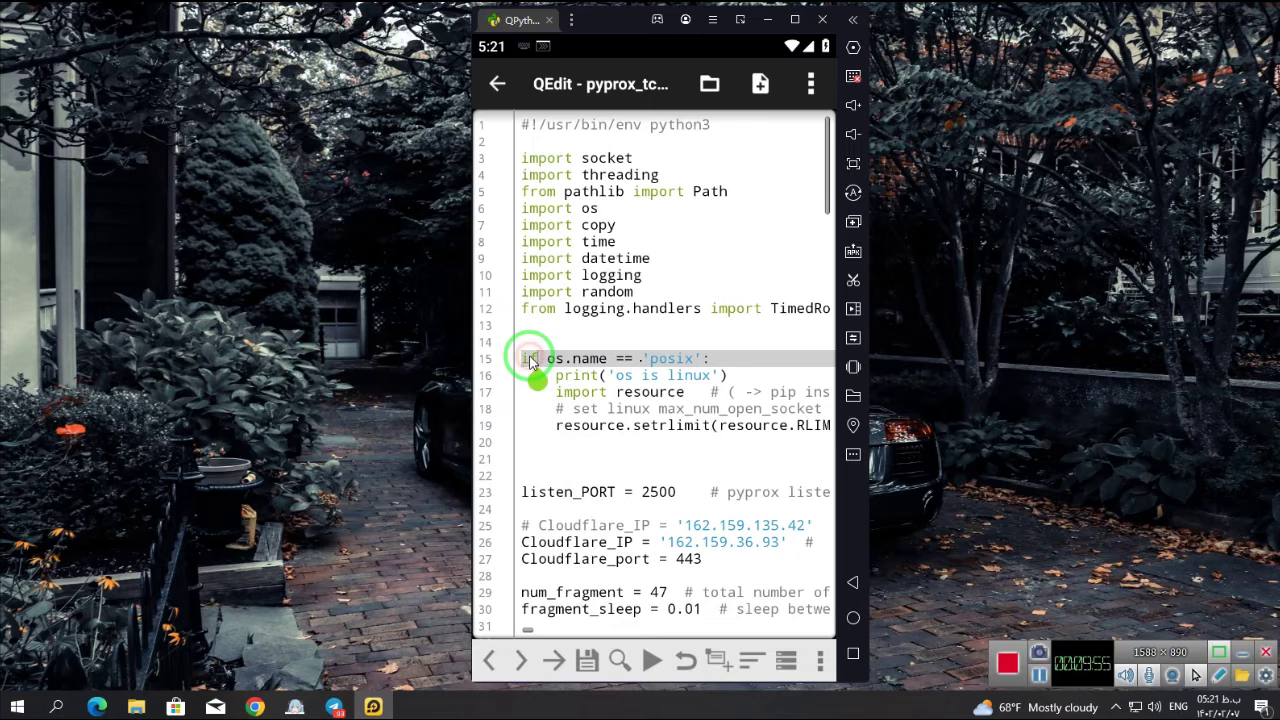
drag(511, 400, 513, 436)
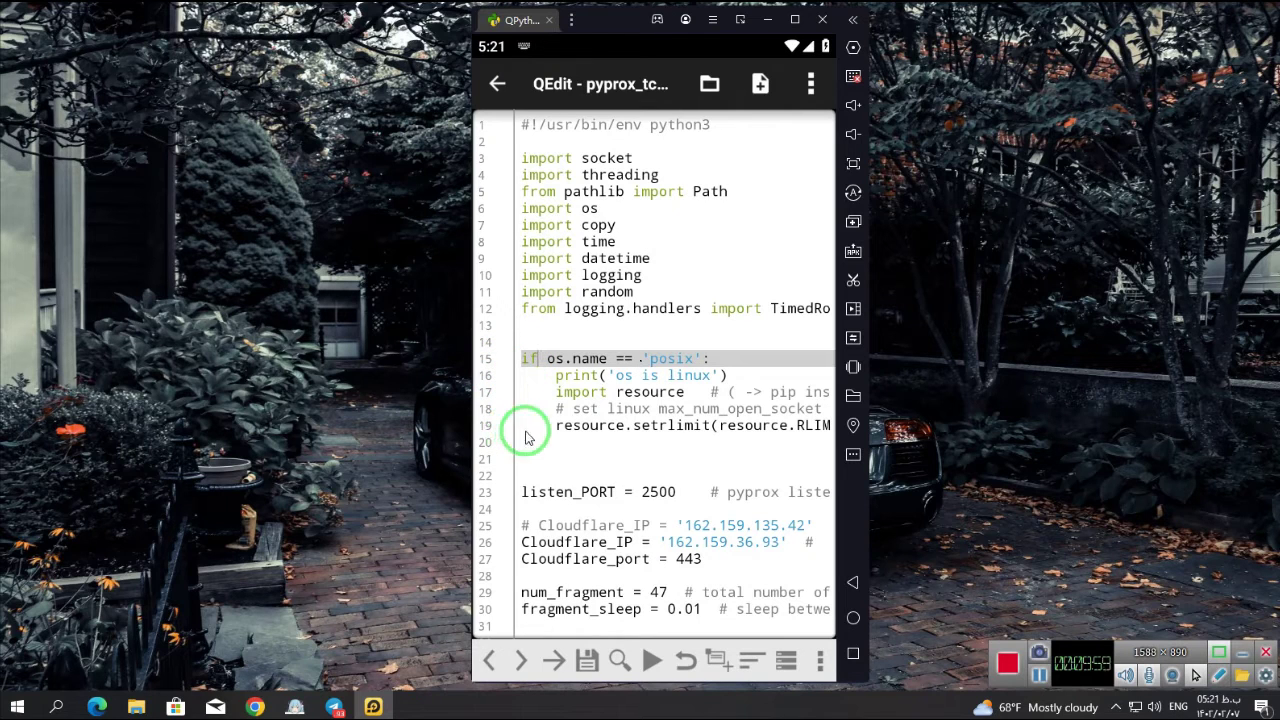
click(565, 430)
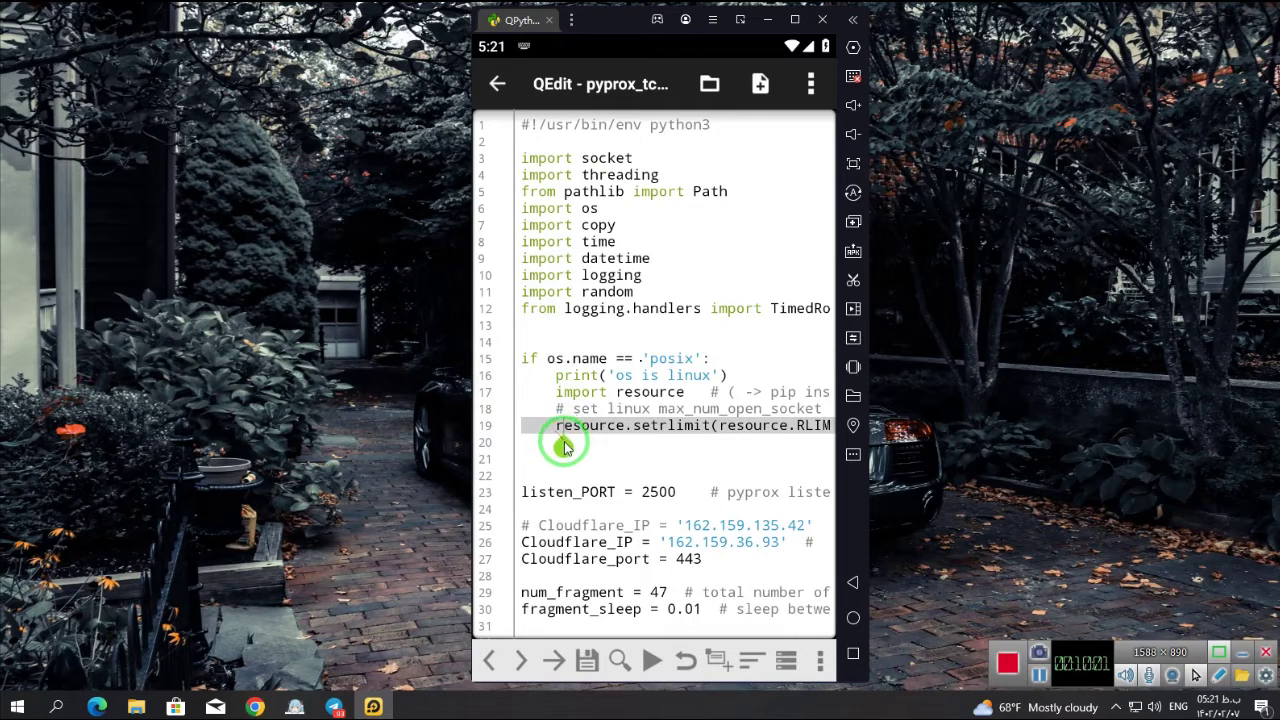
drag(563, 447, 900, 452)
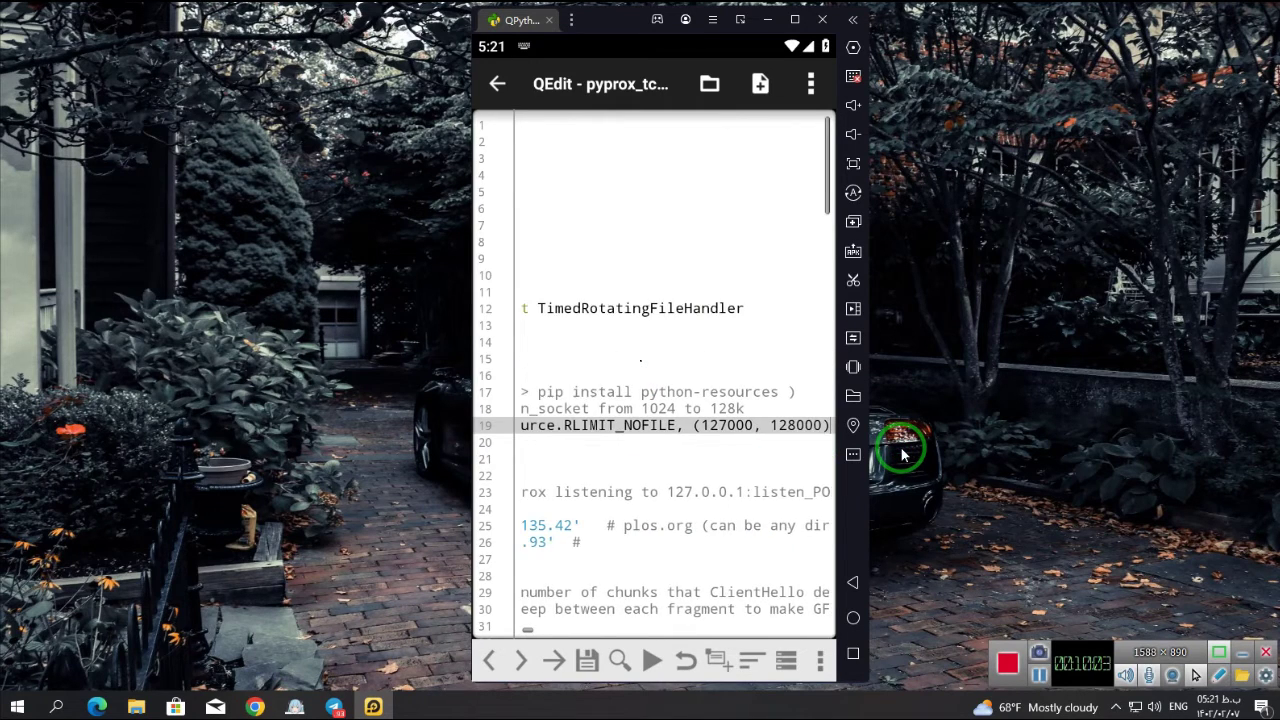
key(BackSpace)
key(BackSpace)
key(BackSpace)
key(BackSpace)
key(BackSpace)
key(BackSpace)
key(BackSpace)
key(BackSpace)
key(BackSpace)
key(BackSpace)
key(BackSpace)
key(BackSpace)
key(BackSpace)
key(BackSpace)
key(BackSpace)
key(BackSpace)
key(BackSpace)
key(BackSpace)
key(BackSpace)
key(BackSpace)
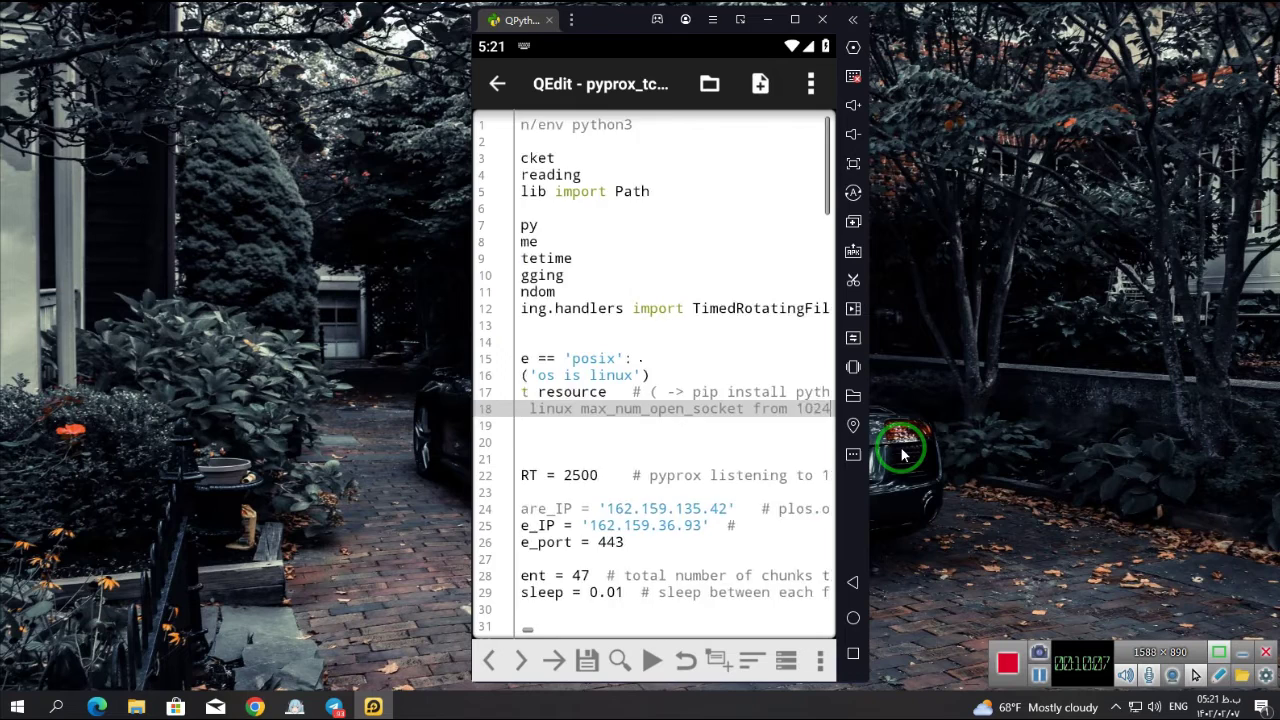
key(BackSpace)
key(BackSpace)
key(BackSpace)
key(BackSpace)
key(BackSpace)
key(BackSpace)
key(BackSpace)
key(BackSpace)
key(BackSpace)
key(BackSpace)
key(BackSpace)
key(BackSpace)
key(BackSpace)
key(BackSpace)
key(BackSpace)
key(BackSpace)
key(BackSpace)
key(BackSpace)
key(BackSpace)
key(BackSpace)
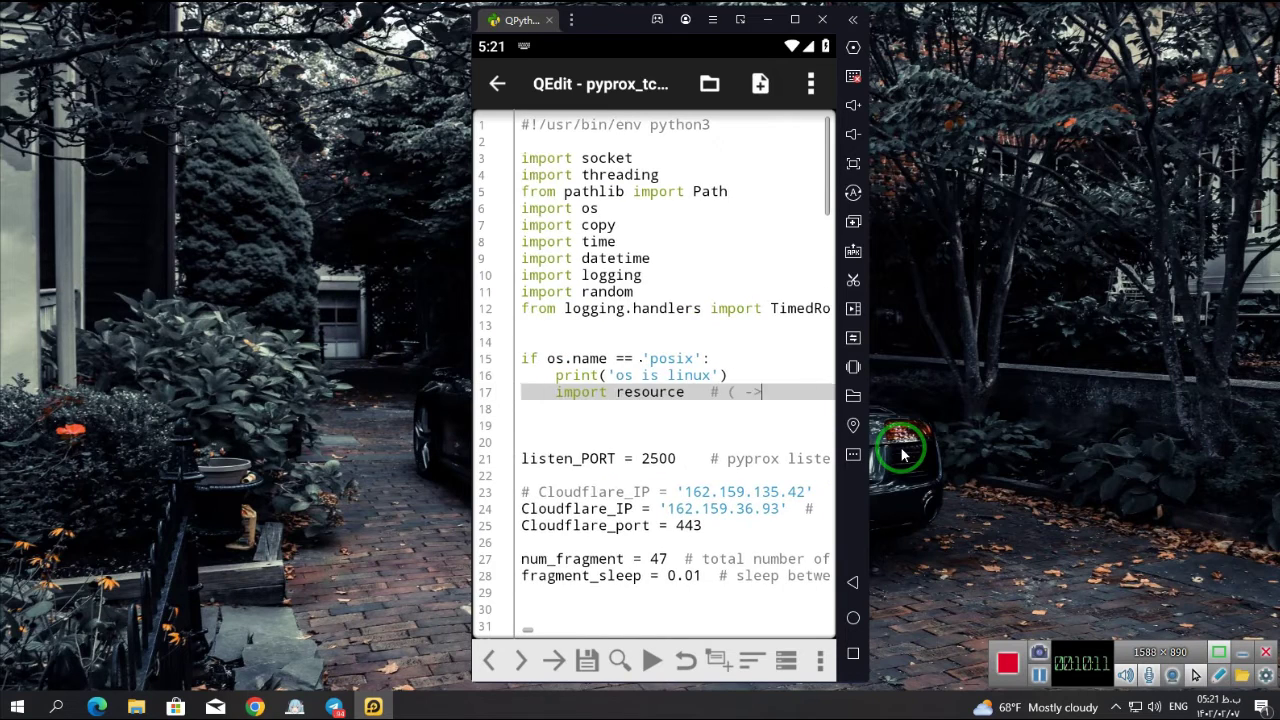
key(BackSpace)
key(BackSpace)
key(BackSpace)
key(BackSpace)
key(BackSpace)
key(BackSpace)
key(BackSpace)
key(BackSpace)
key(BackSpace)
key(BackSpace)
key(BackSpace)
key(BackSpace)
key(BackSpace)
key(BackSpace)
key(BackSpace)
key(BackSpace)
key(BackSpace)
key(BackSpace)
key(BackSpace)
key(BackSpace)
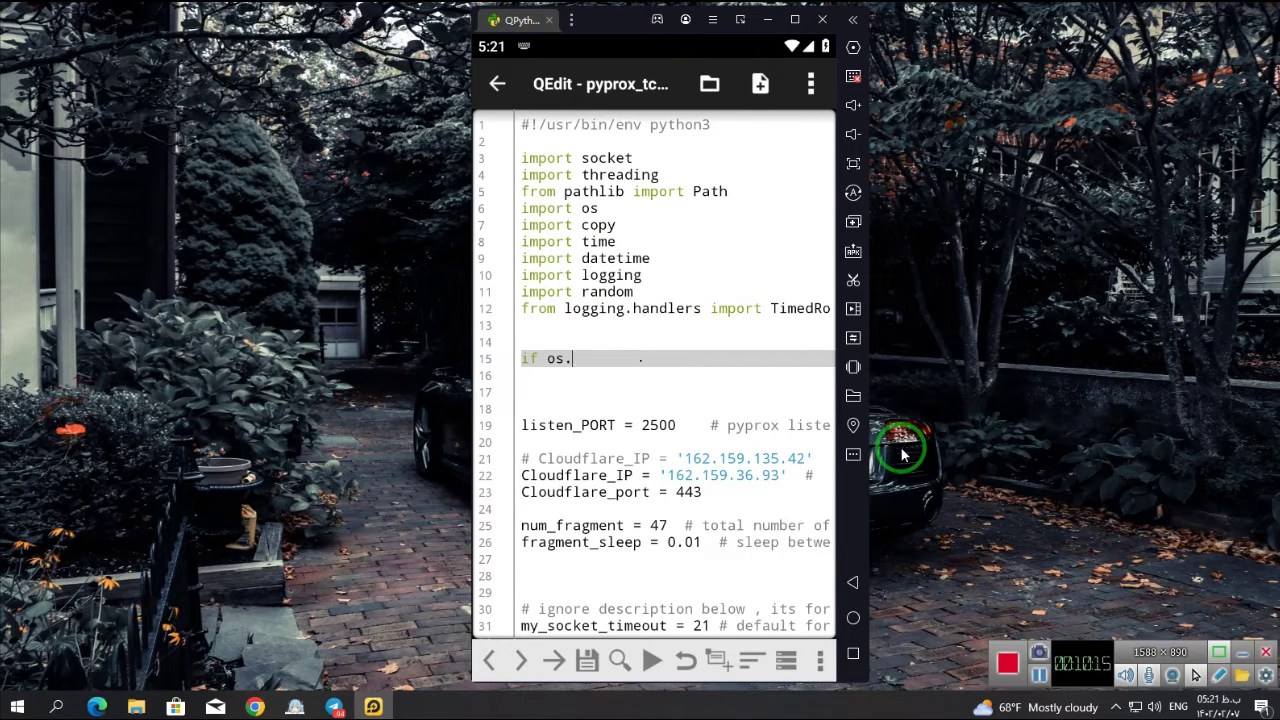
key(BackSpace)
key(BackSpace)
key(BackSpace)
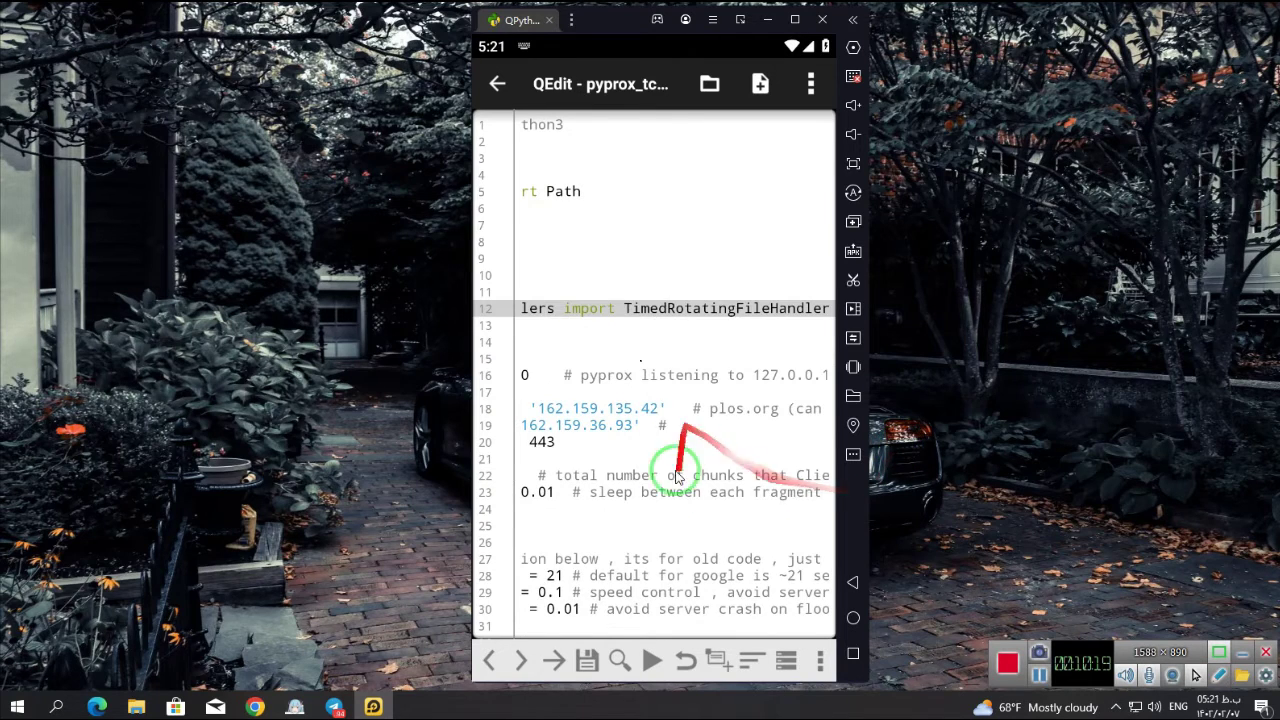
key(Return)
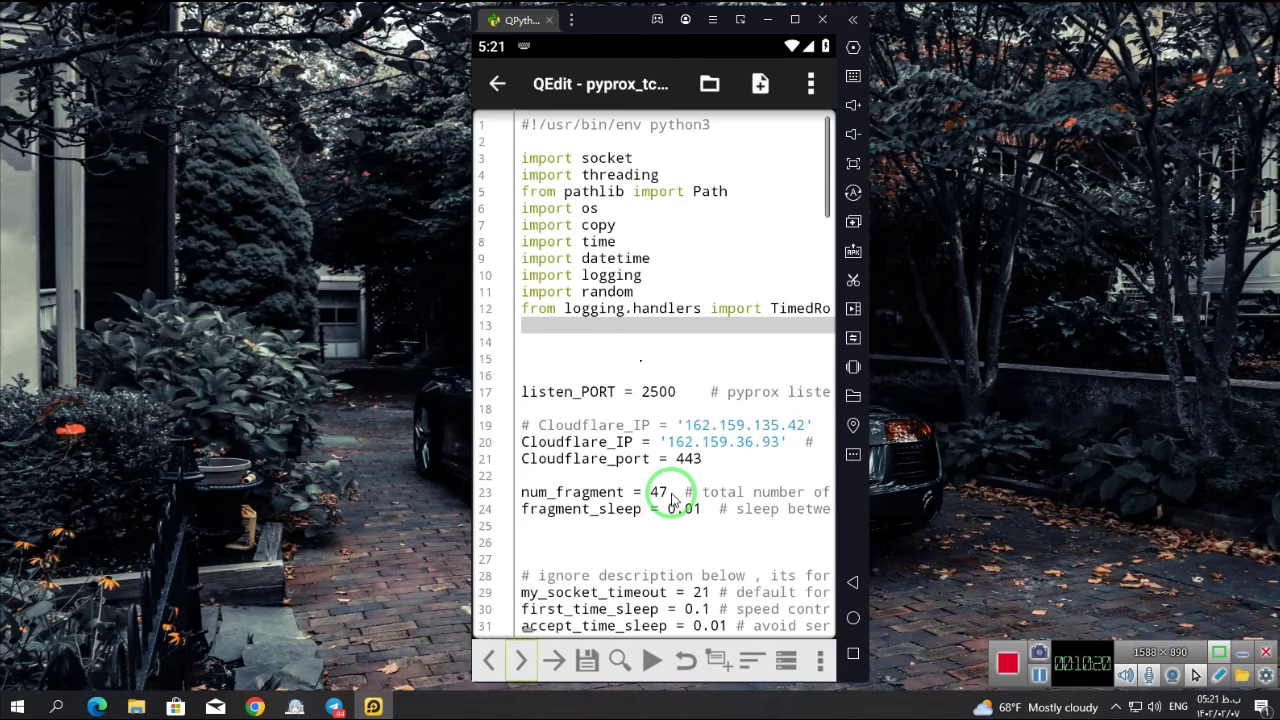
Step: Run the edited proxy script and return from the console to its code
click(651, 660)
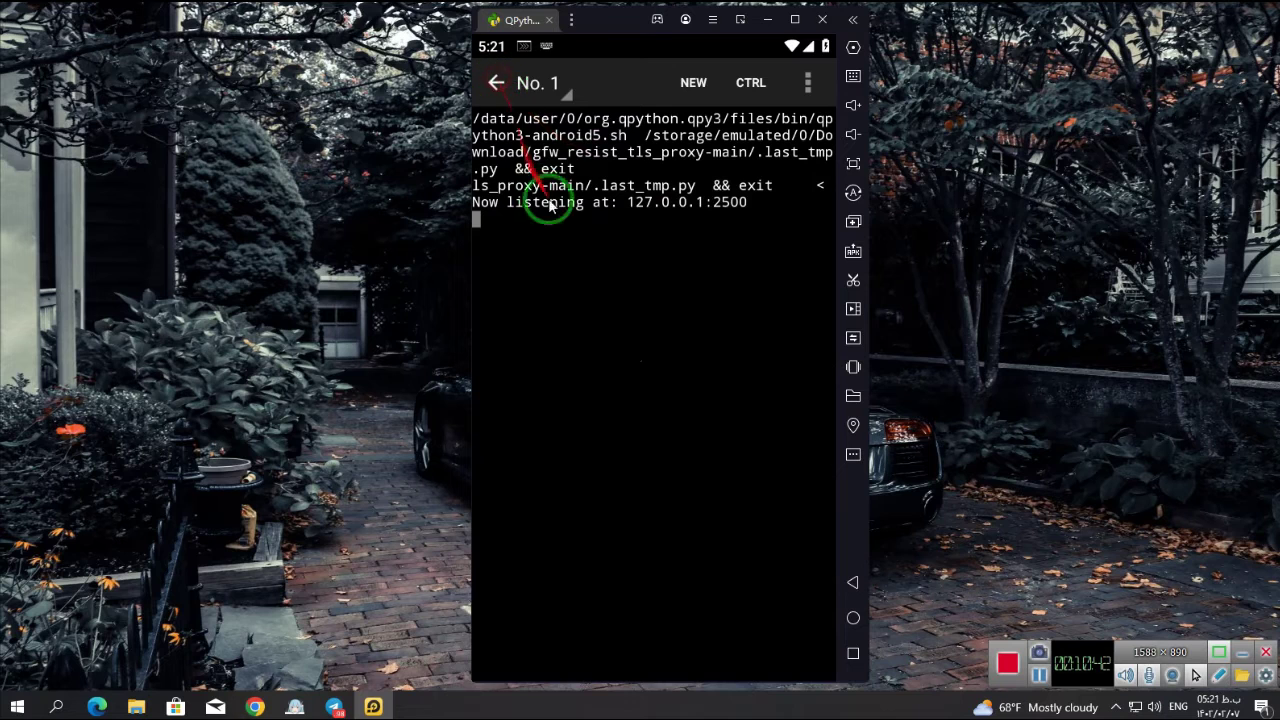
click(547, 85)
click(656, 140)
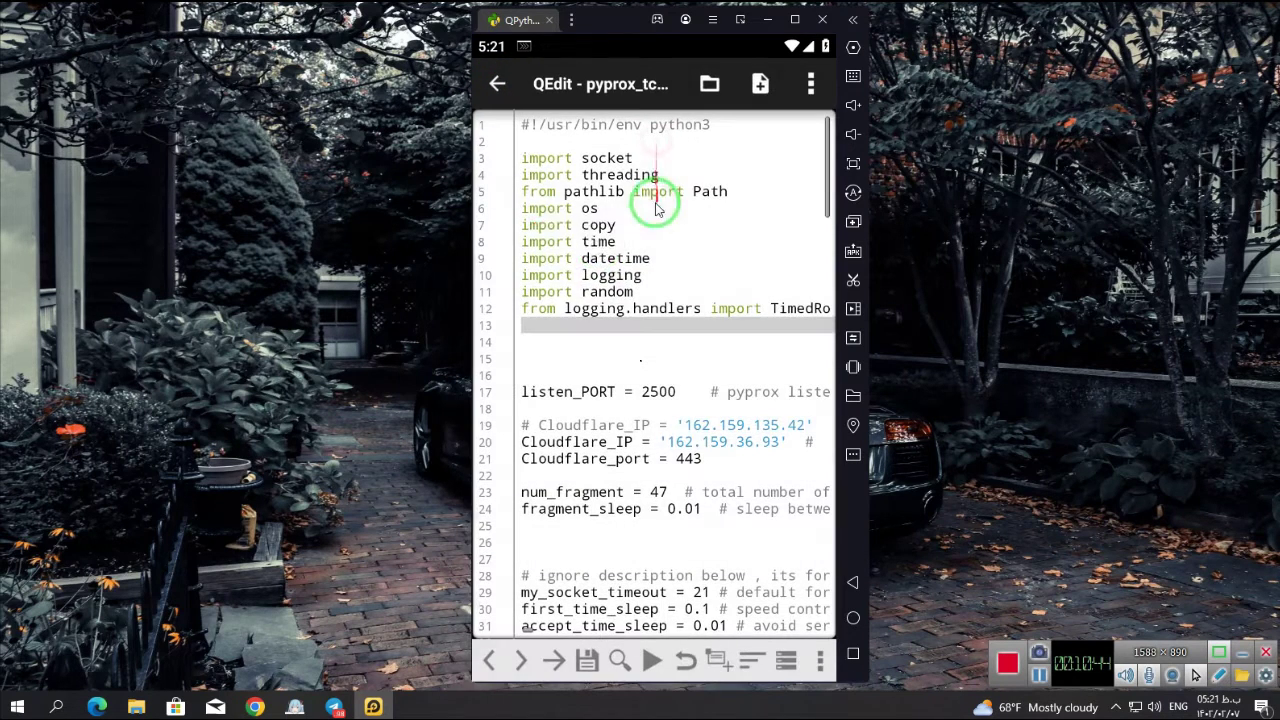
Step: Switch to the v2rayNG app and open its settings
click(852, 618)
click(772, 150)
click(508, 85)
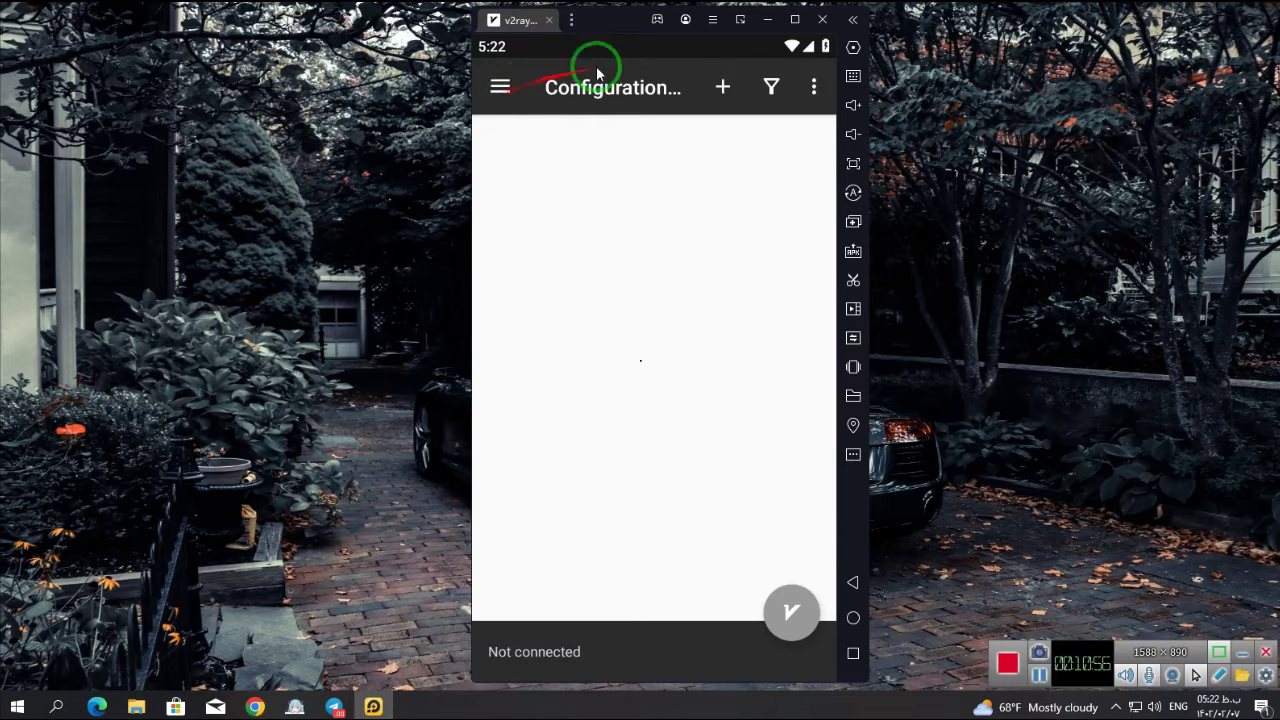
click(495, 88)
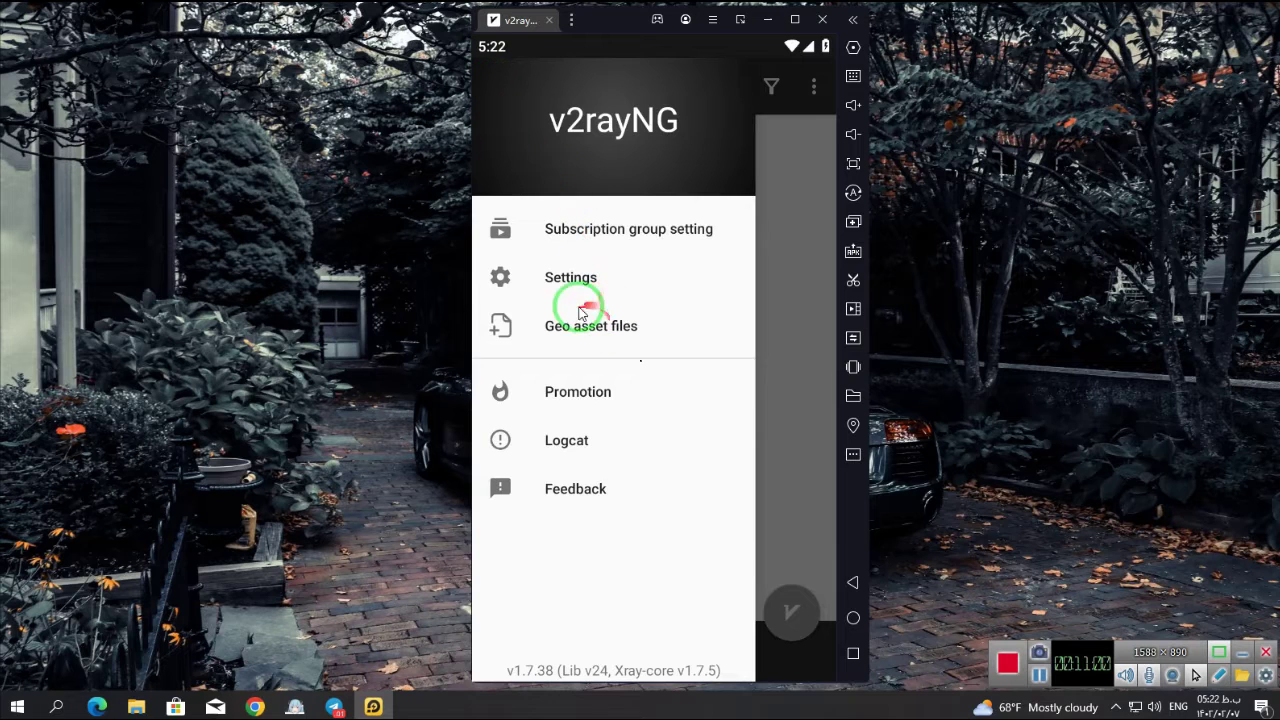
click(569, 286)
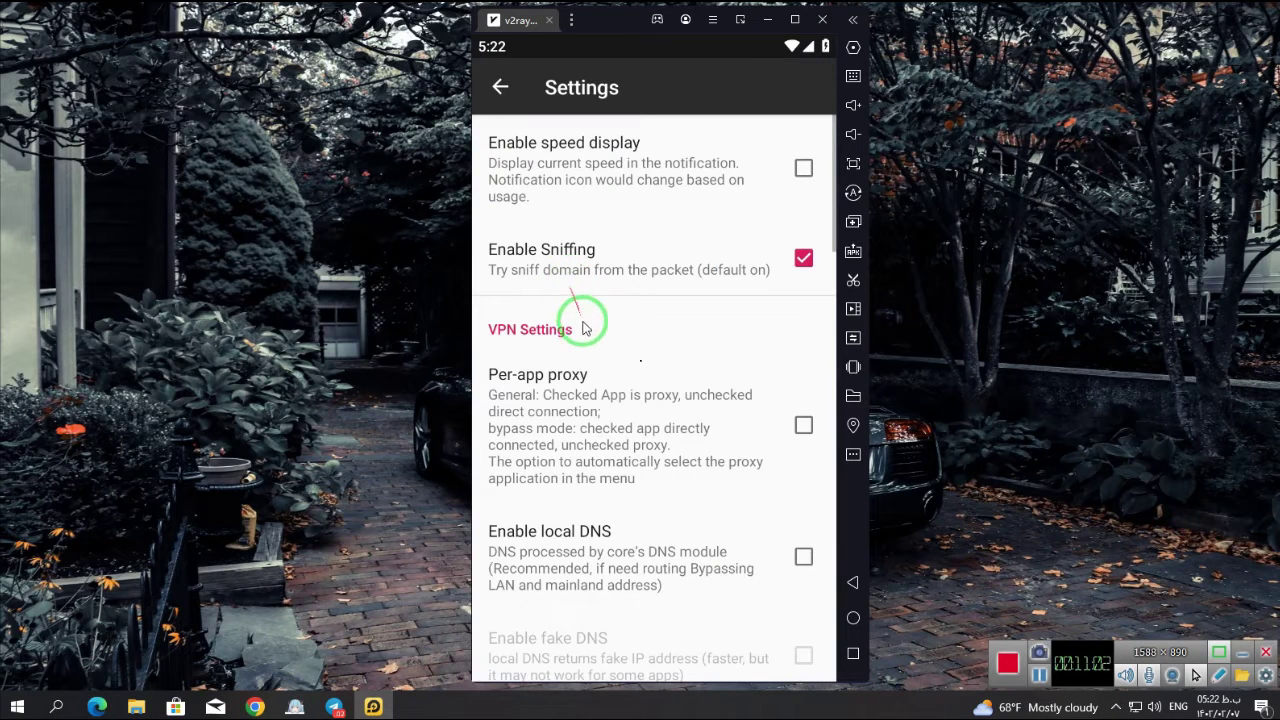
Step: Enable Per-app proxy with Bypass Mode, select QPython 3L as the bypassed app, and return to the configuration list
drag(586, 414, 591, 349)
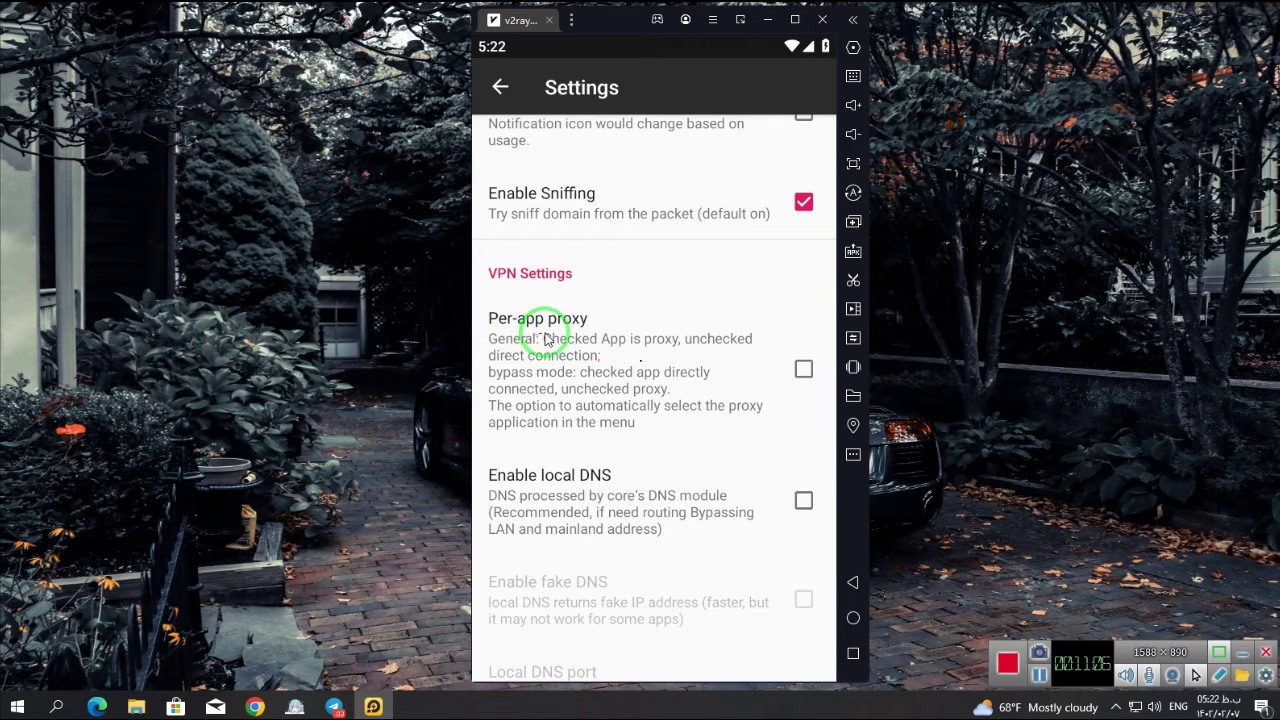
click(803, 369)
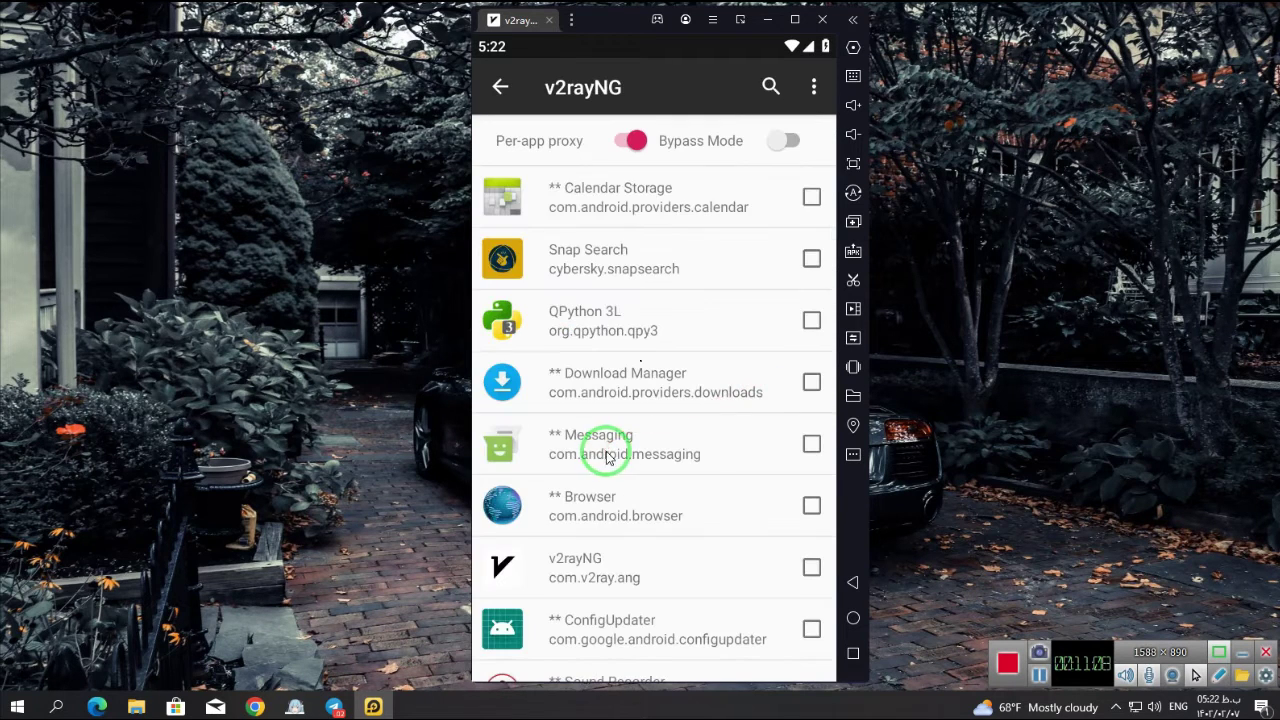
click(788, 143)
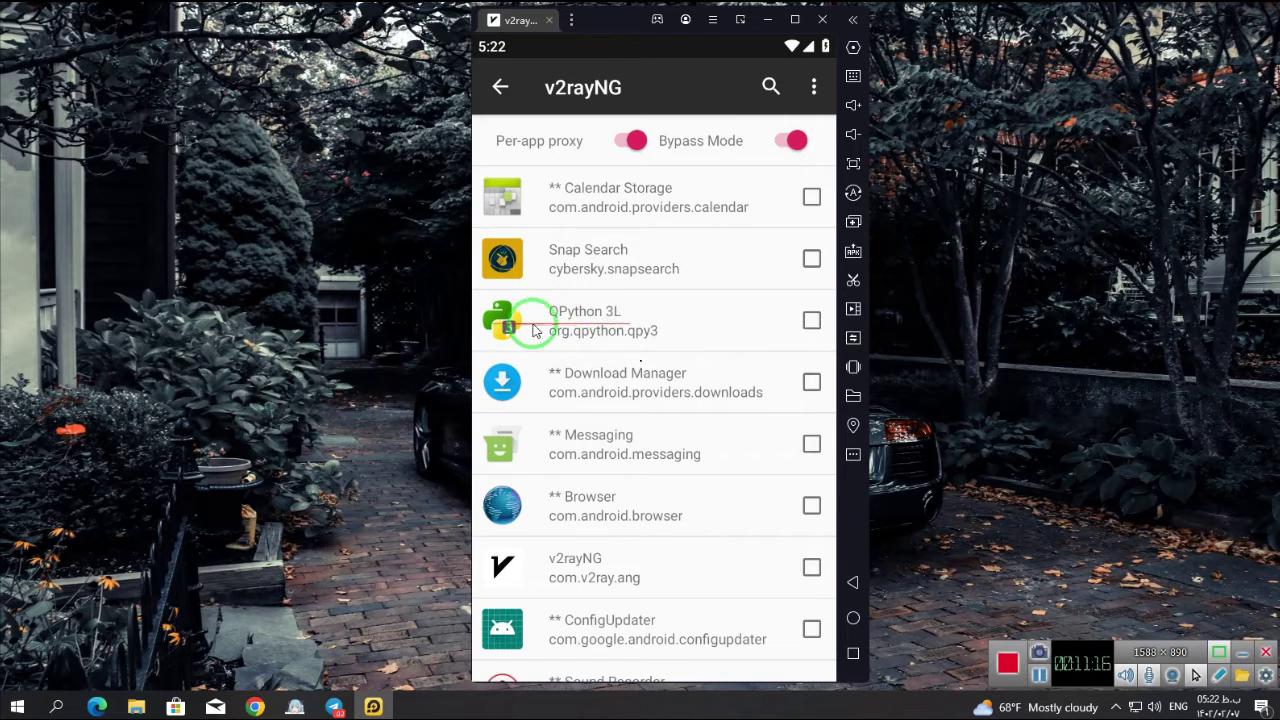
click(812, 322)
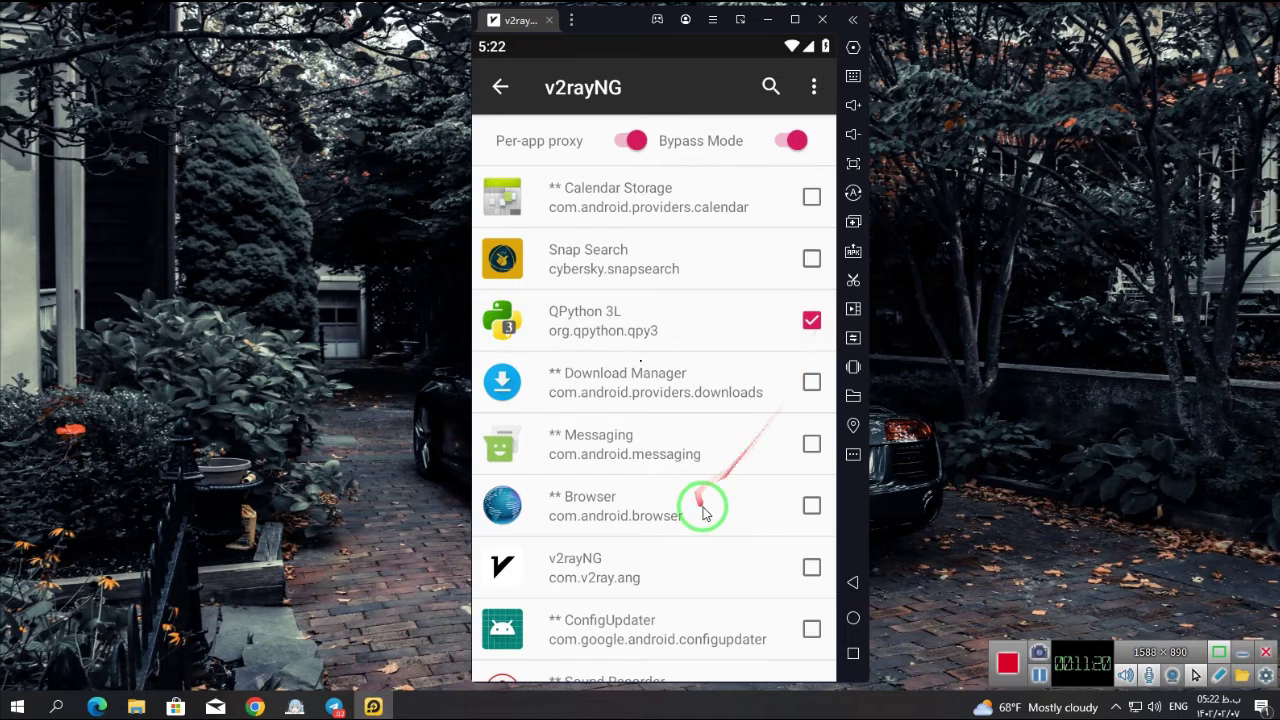
click(852, 584)
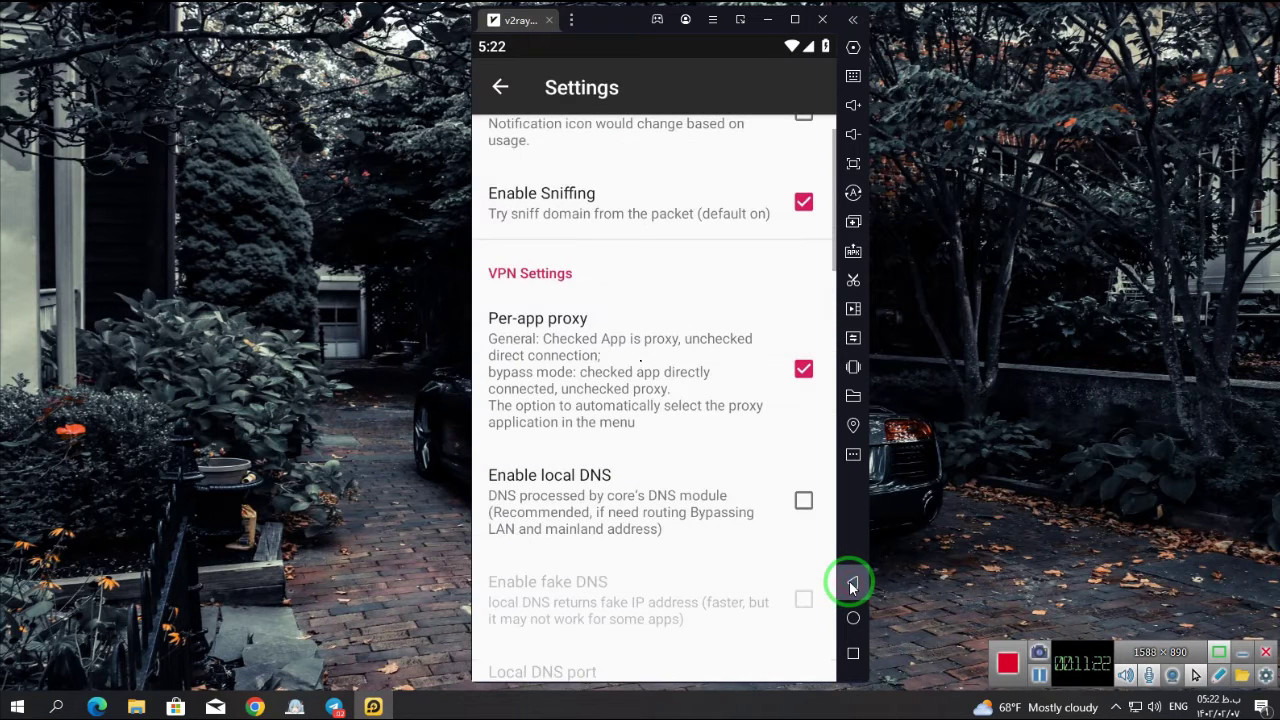
click(850, 584)
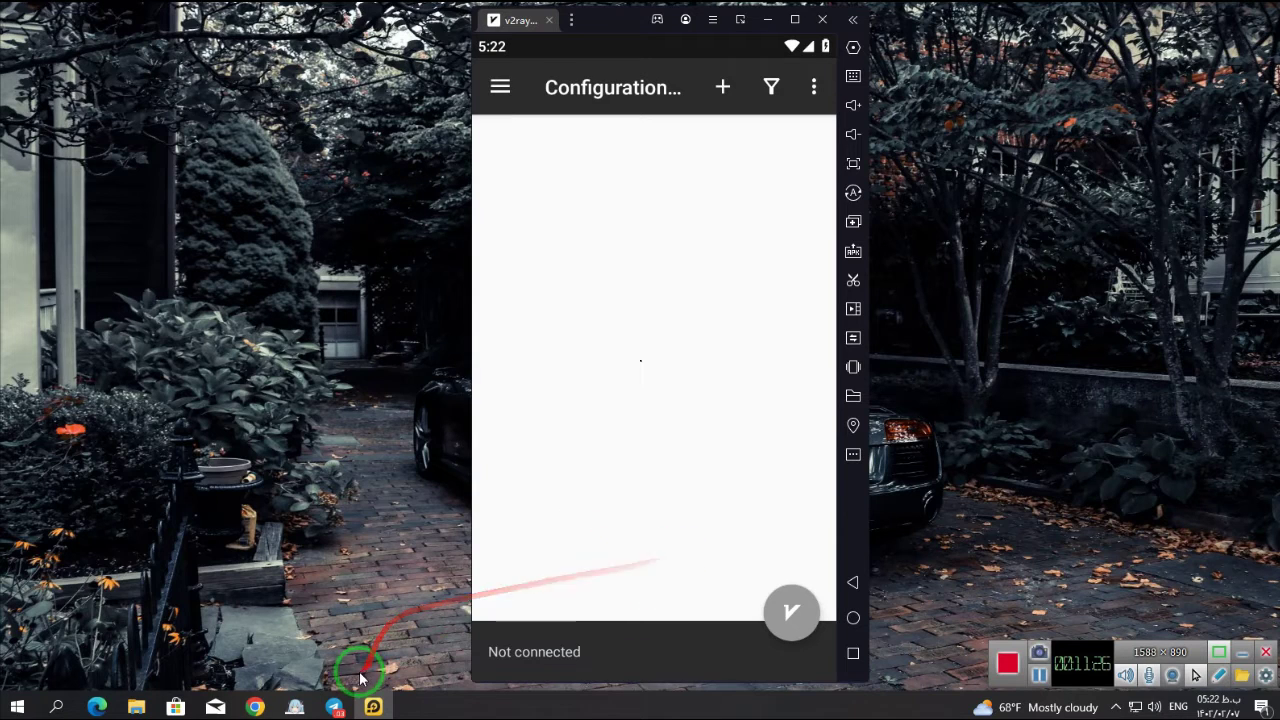
Step: Switch to the server panel in Chrome and start a new vmess inbound with the remark test453
click(268, 695)
click(657, 11)
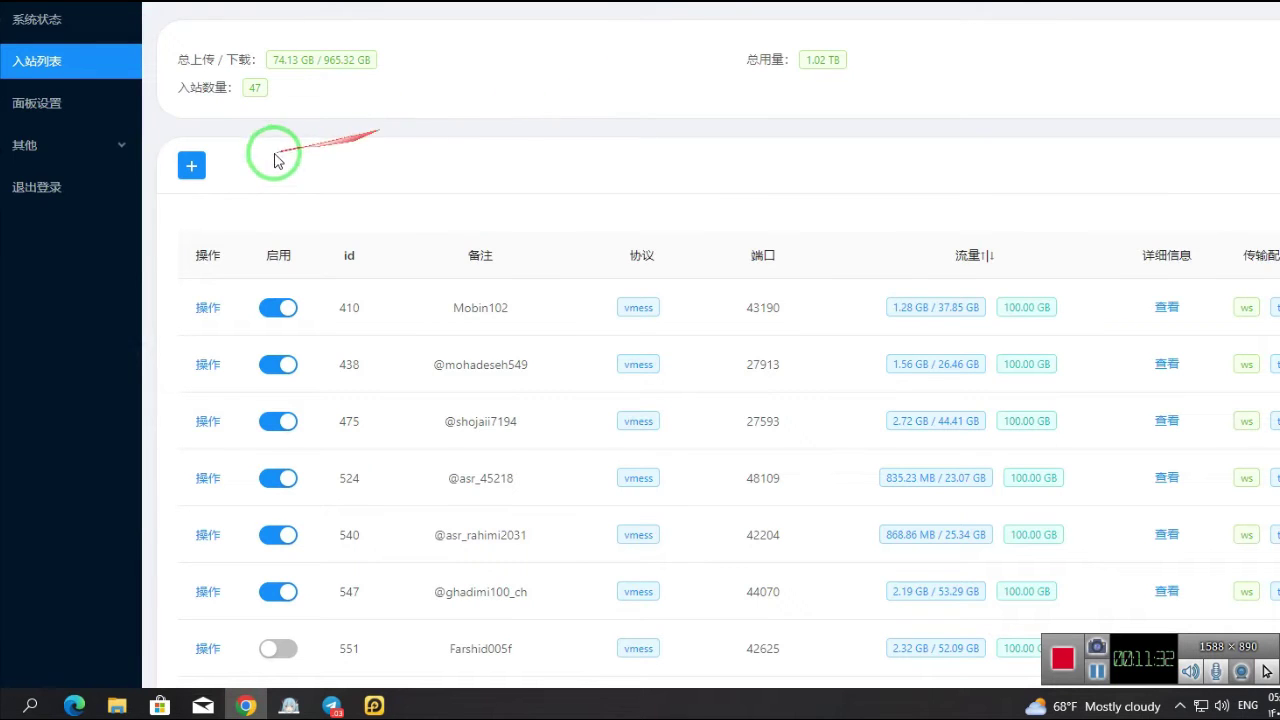
click(191, 166)
click(559, 175)
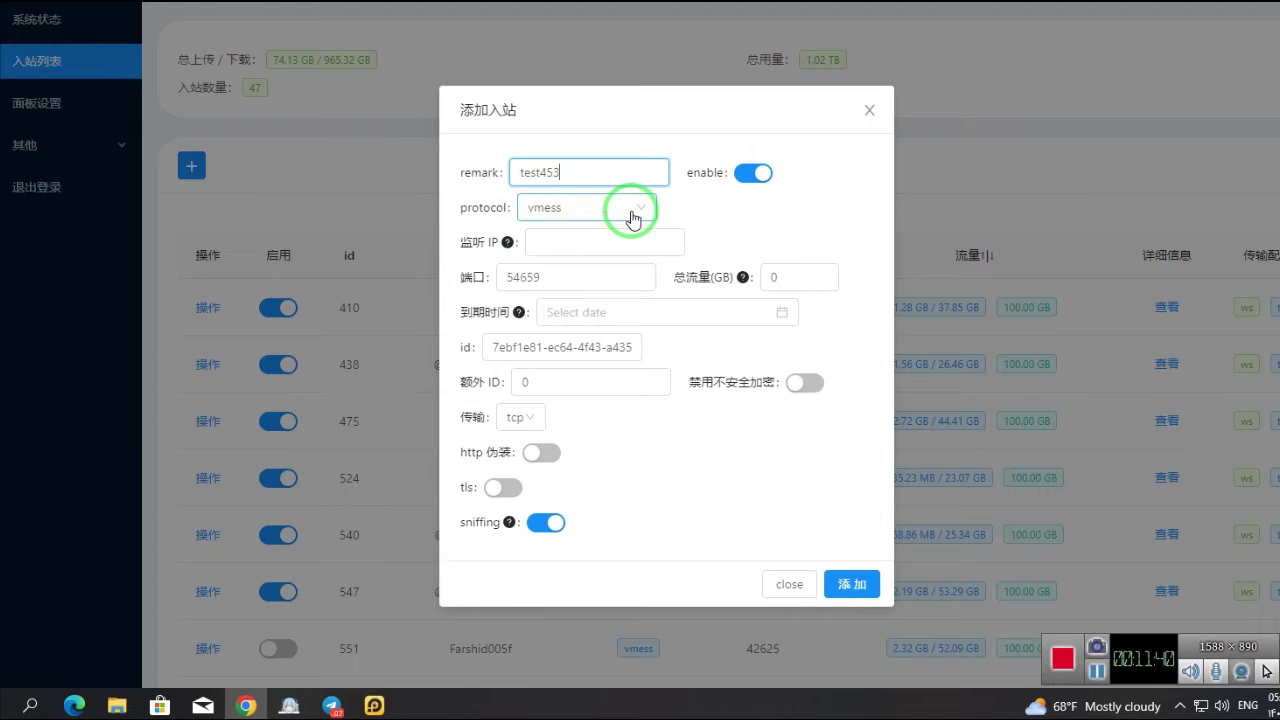
Step: Set the new inbound's total traffic limit to 10 GB and its port to 443
double_click(775, 278)
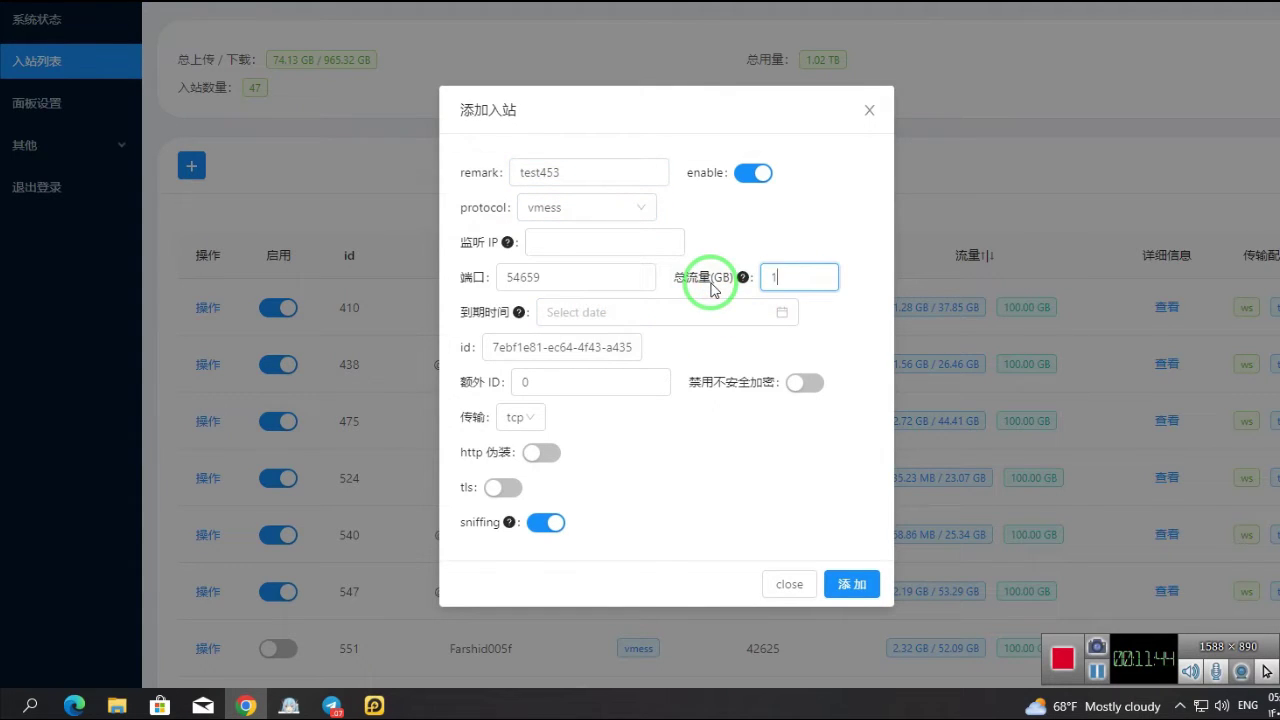
text(10)
drag(542, 277, 500, 277)
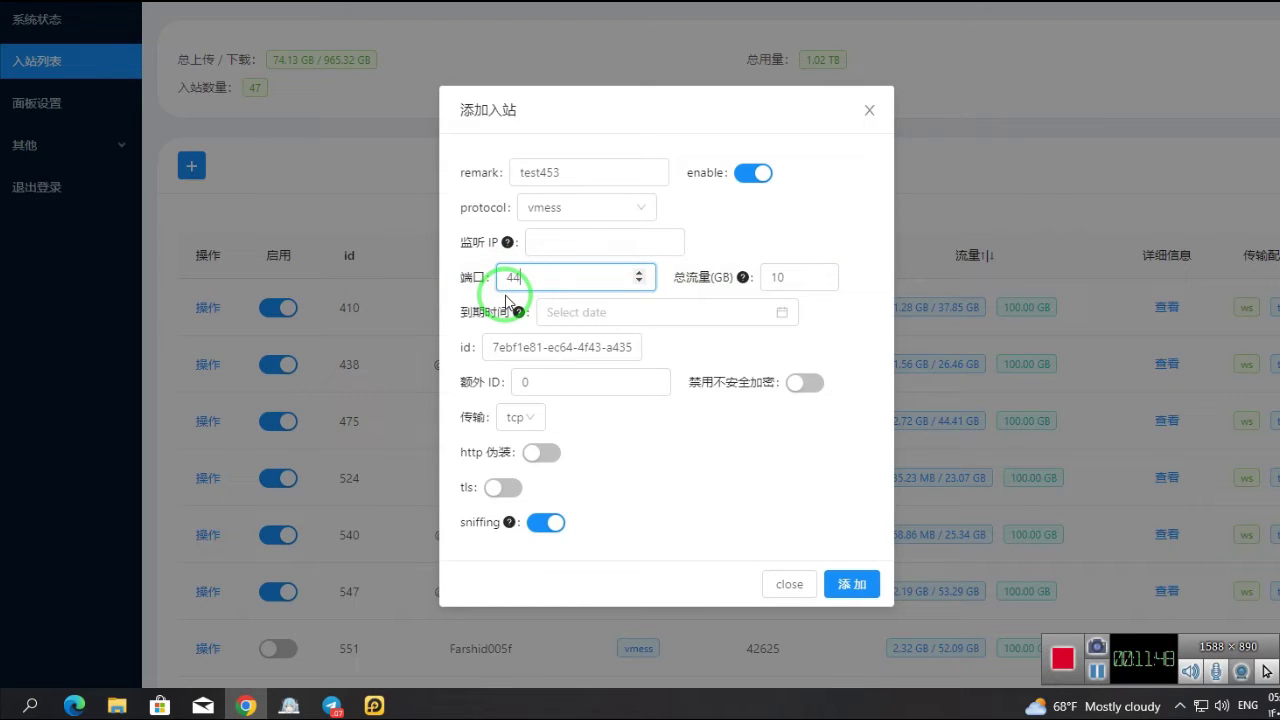
text(443)
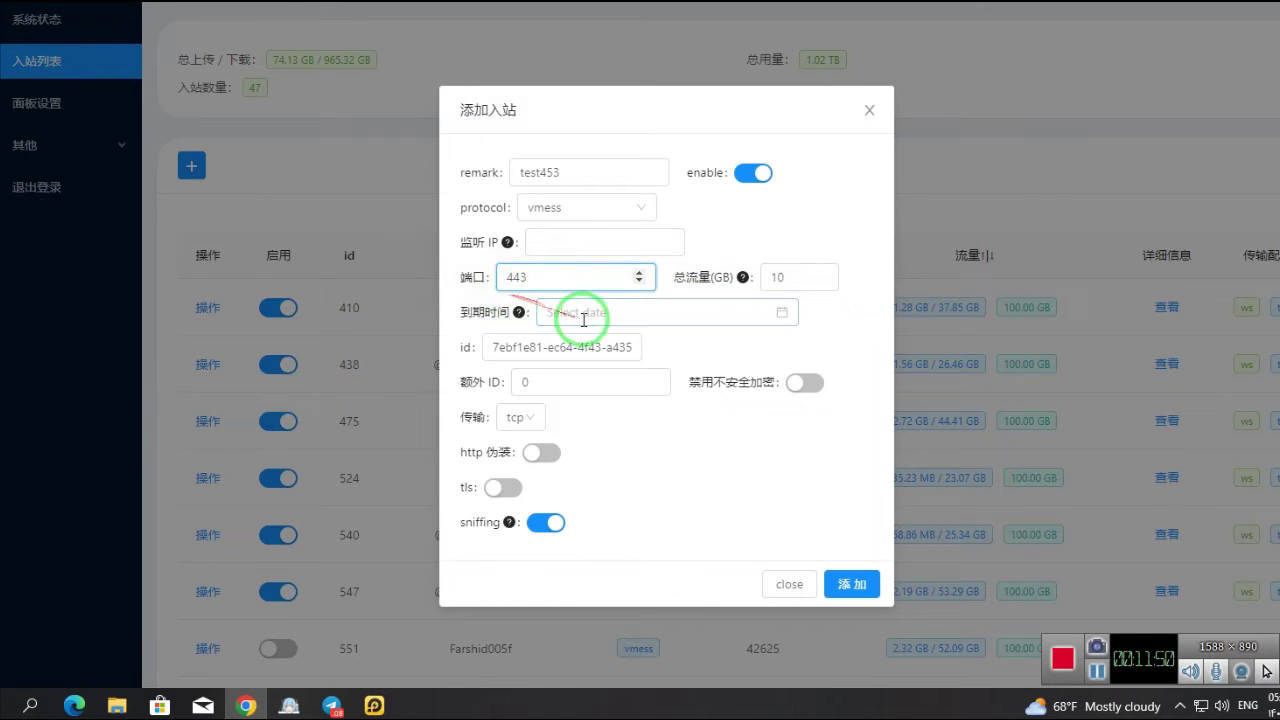
Step: Set the inbound's transmission to ws and enable TLS
click(517, 424)
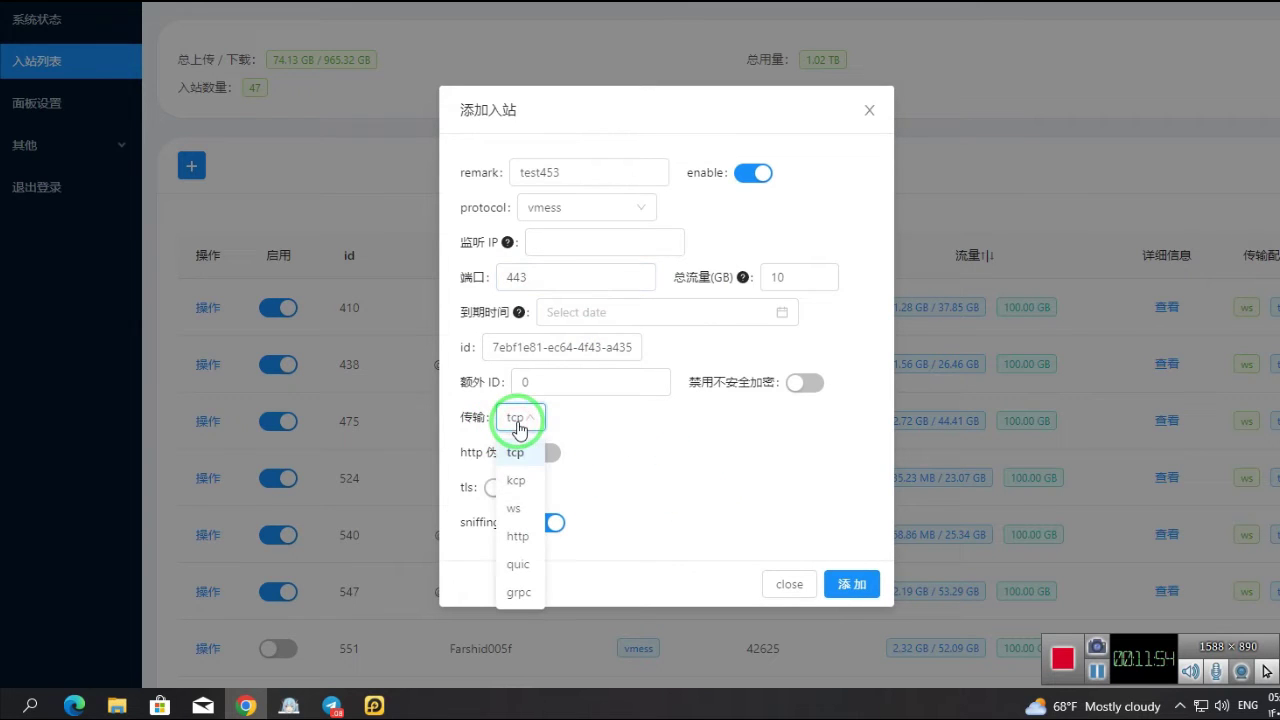
click(514, 512)
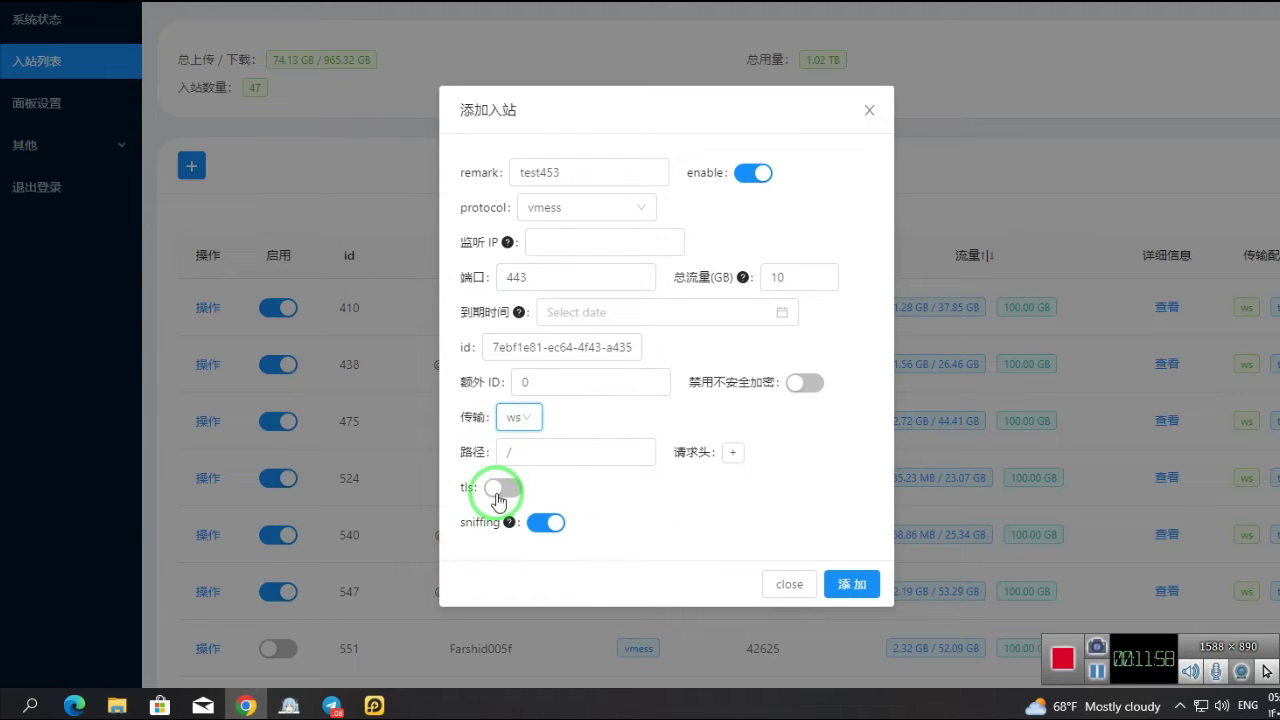
click(500, 488)
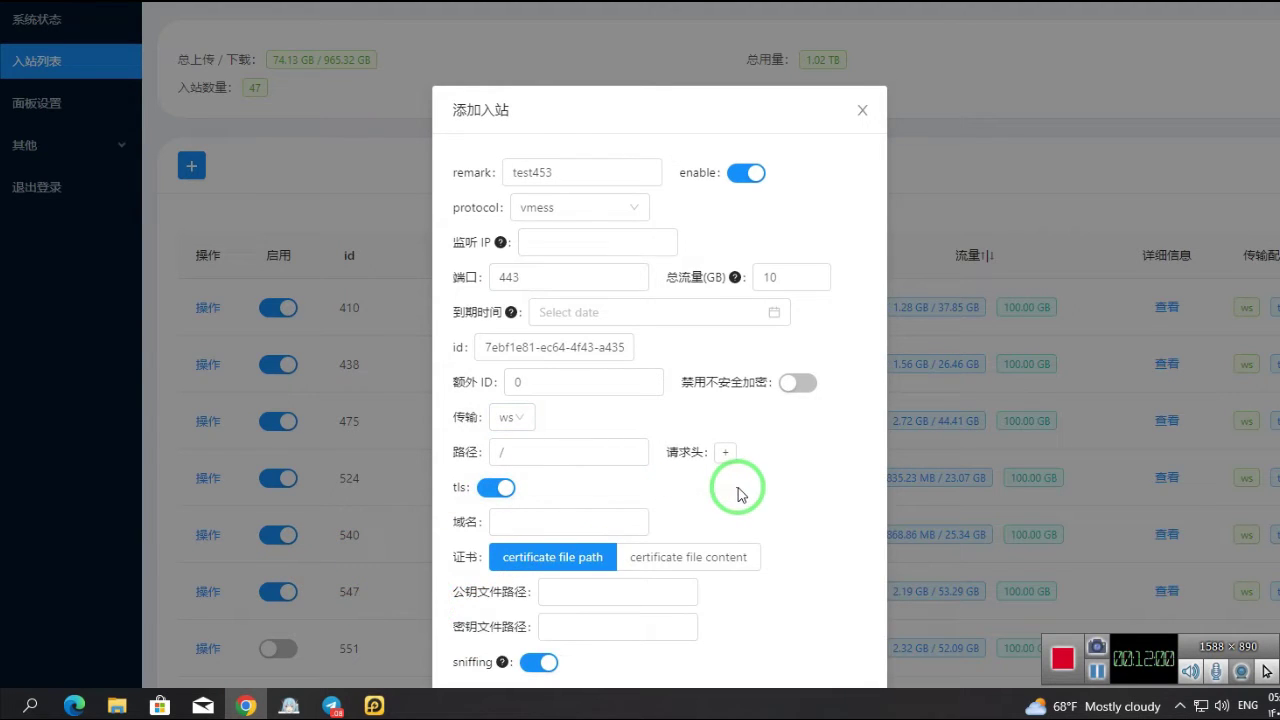
Step: Paste the server's domain name and set the public key file path to /root/cert.crt and the key file path to /root/private.key
scroll(737, 491, down, 1)
click(513, 440)
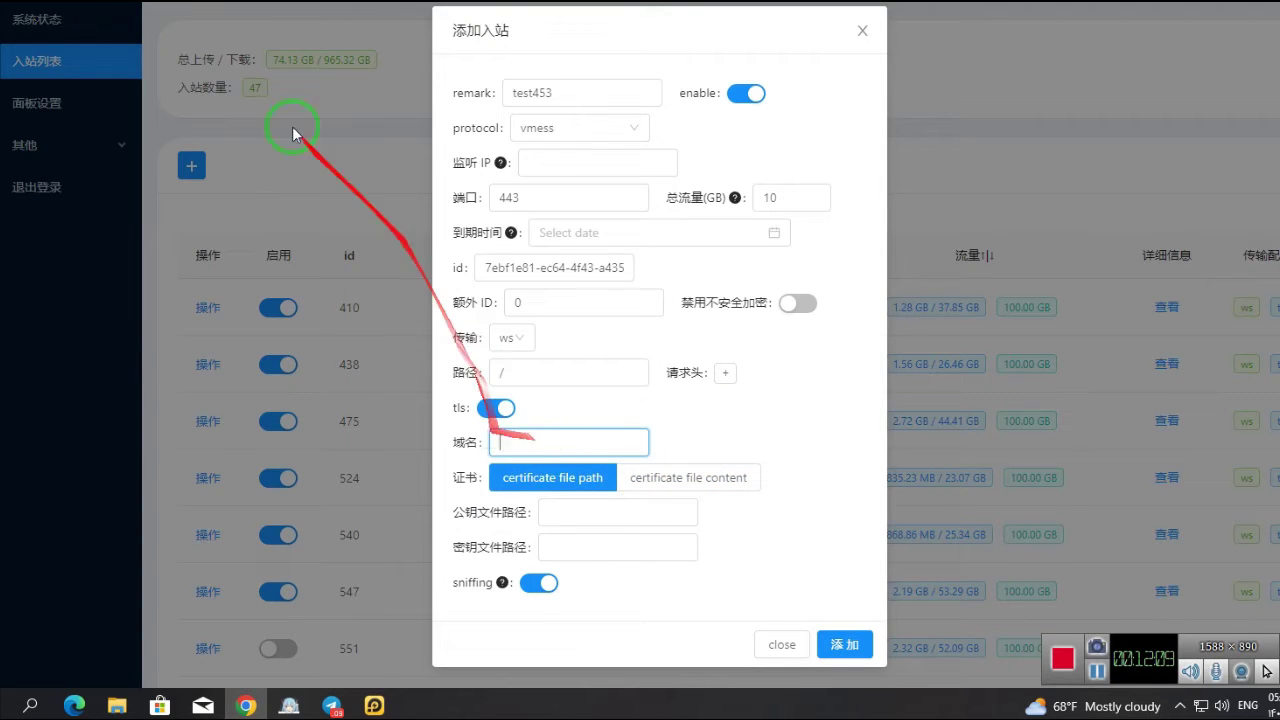
key(ctrl+v)
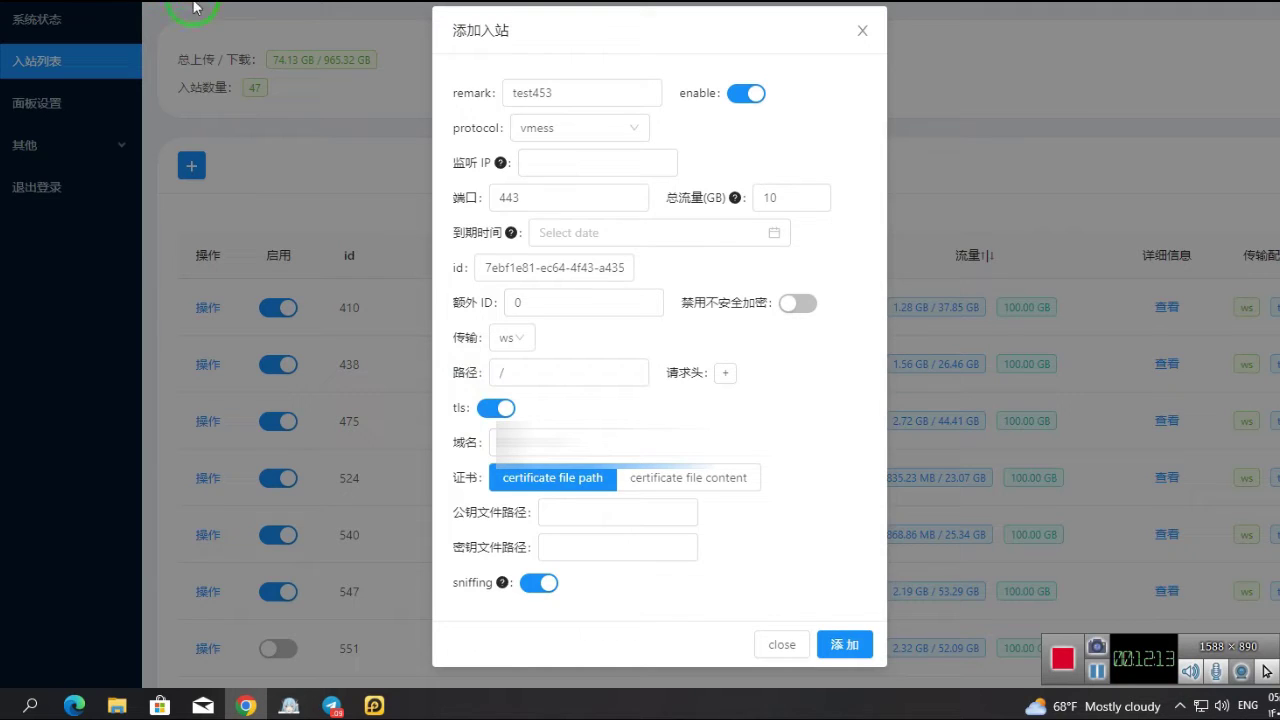
click(538, 438)
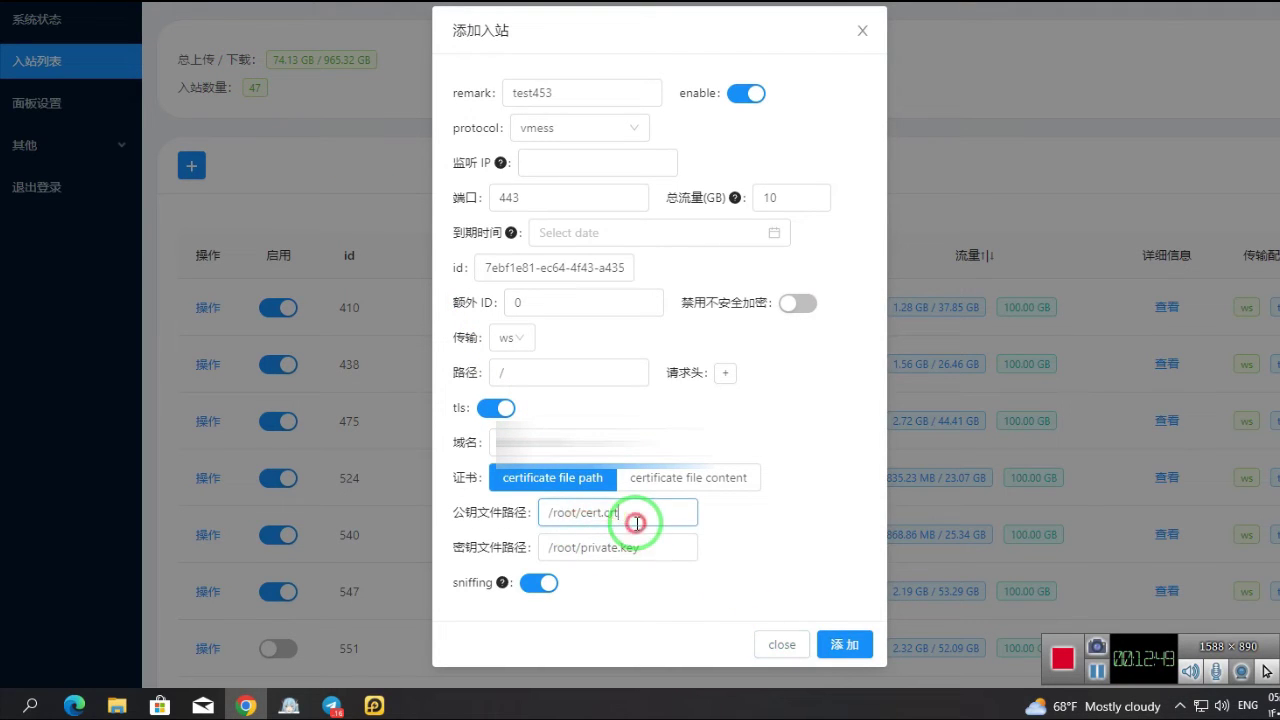
drag(636, 522, 531, 514)
drag(650, 548, 548, 552)
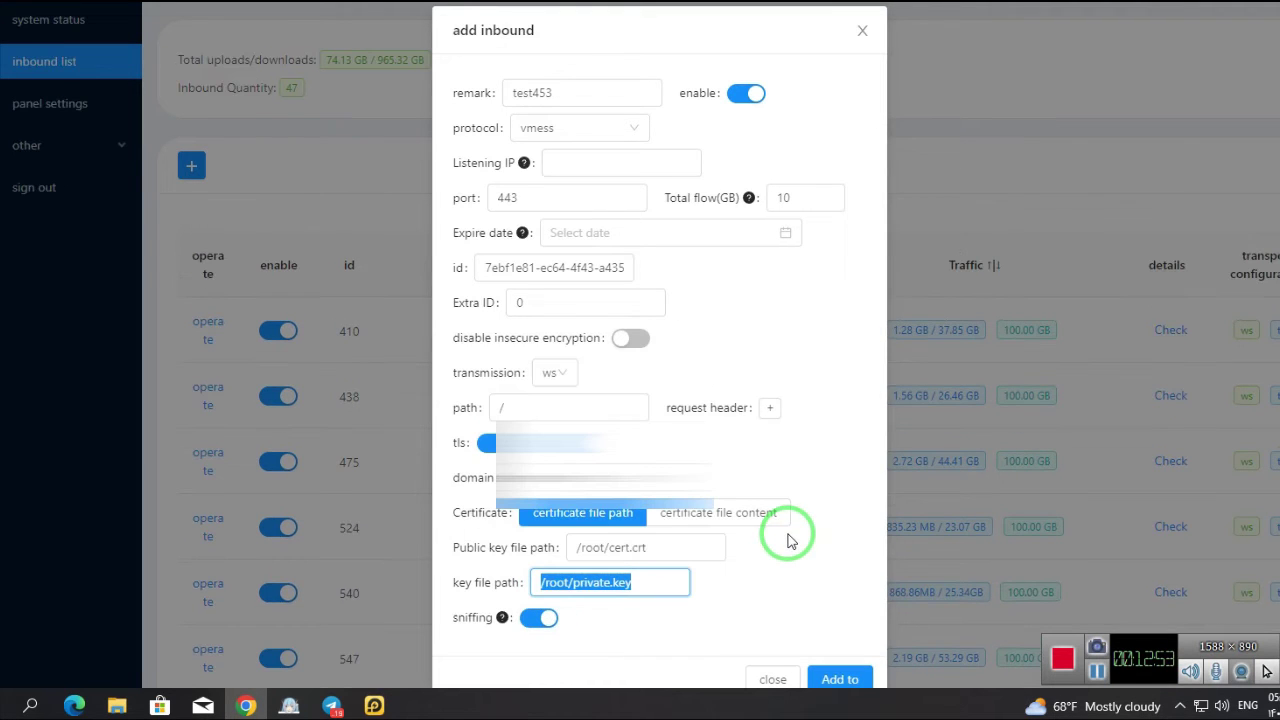
click(789, 577)
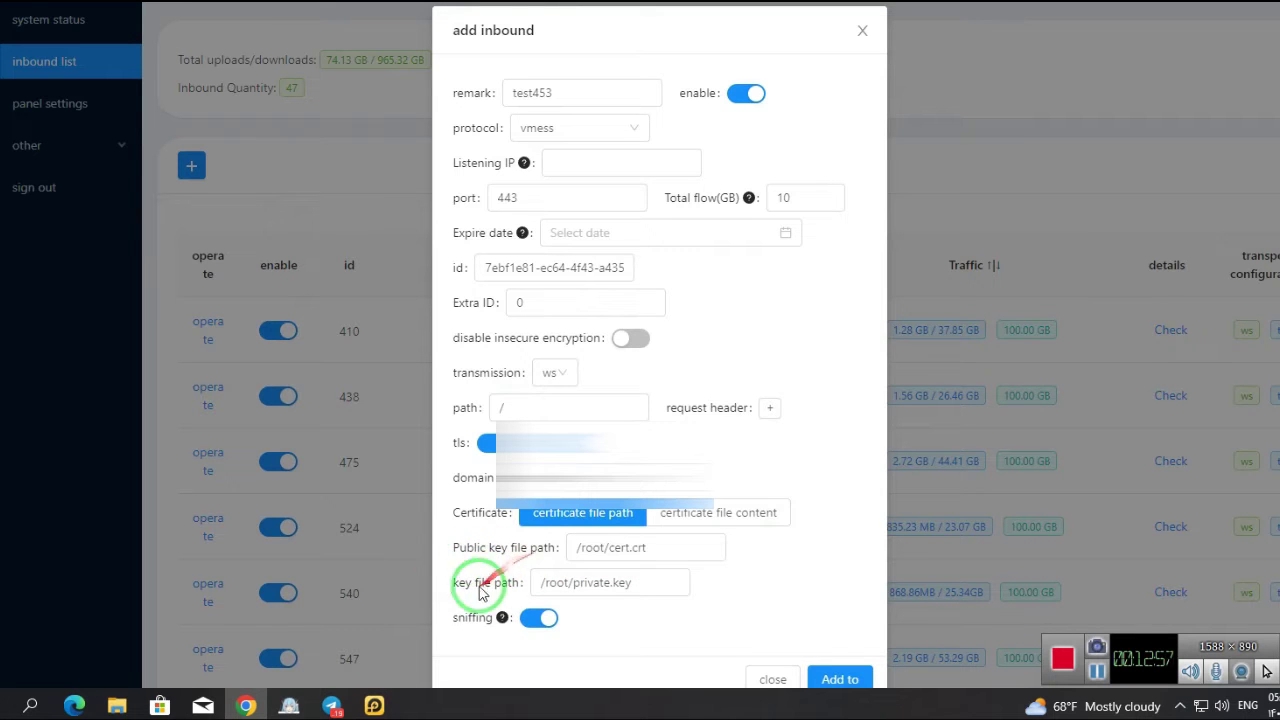
drag(493, 584, 571, 588)
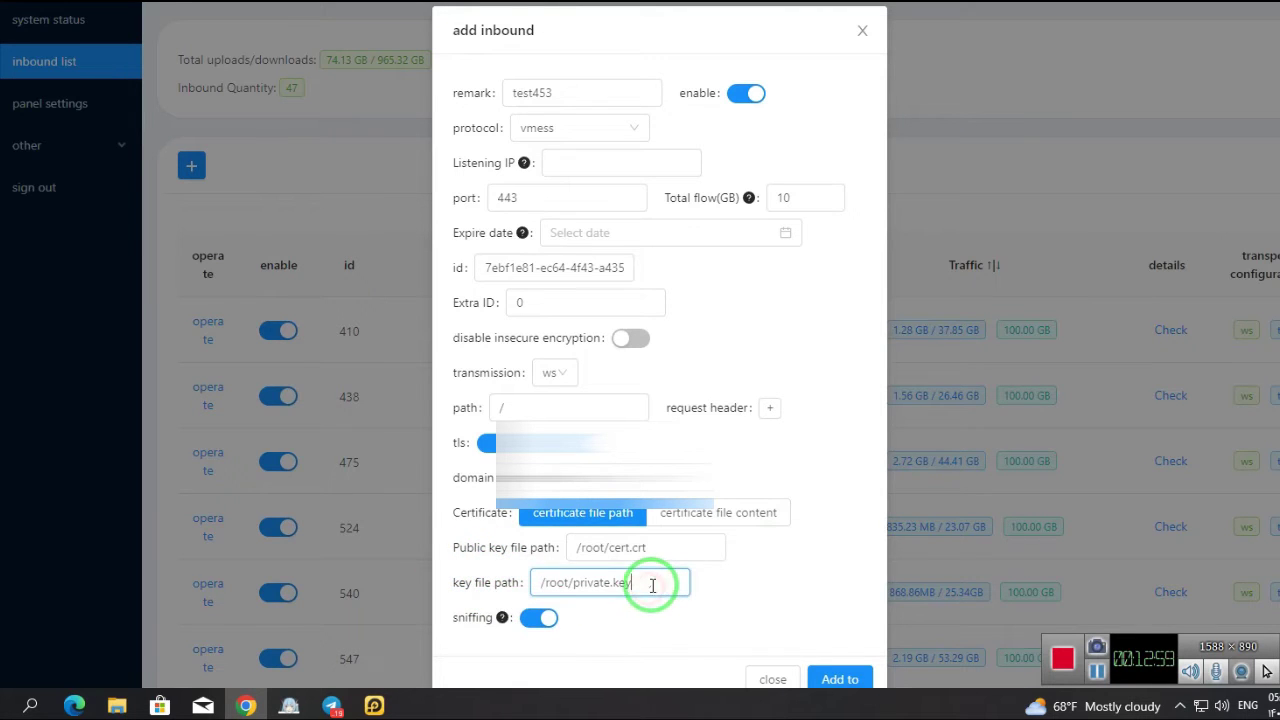
Step: Paste the server's domain name into the domain field again and add the finished test453 inbound to the panel
drag(651, 586, 516, 586)
drag(572, 548, 663, 547)
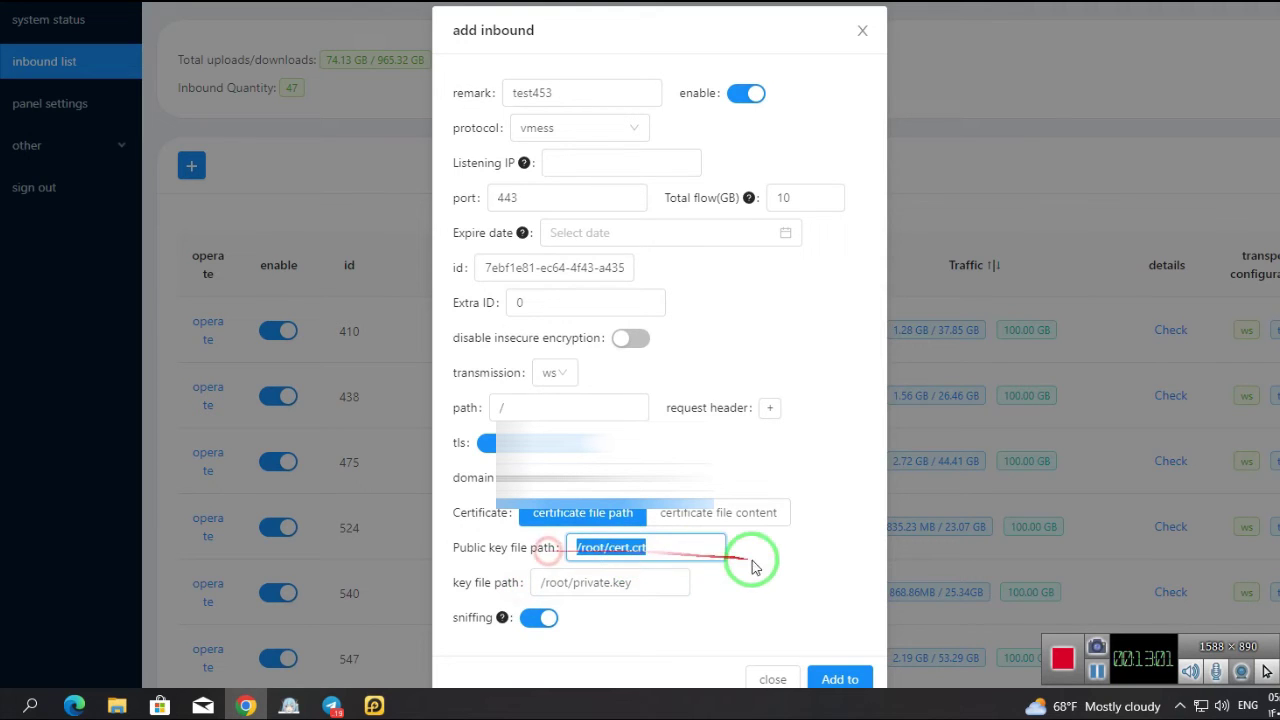
click(694, 558)
scroll(750, 580, down, 1)
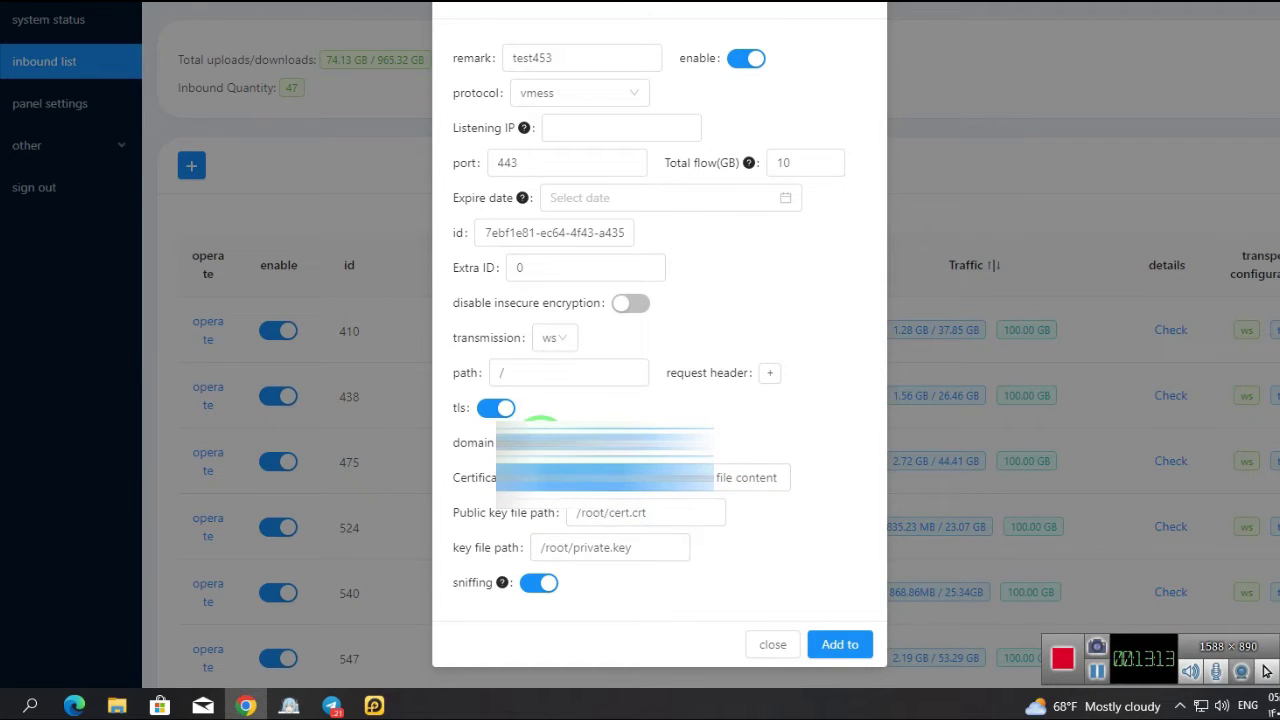
right_click(590, 428)
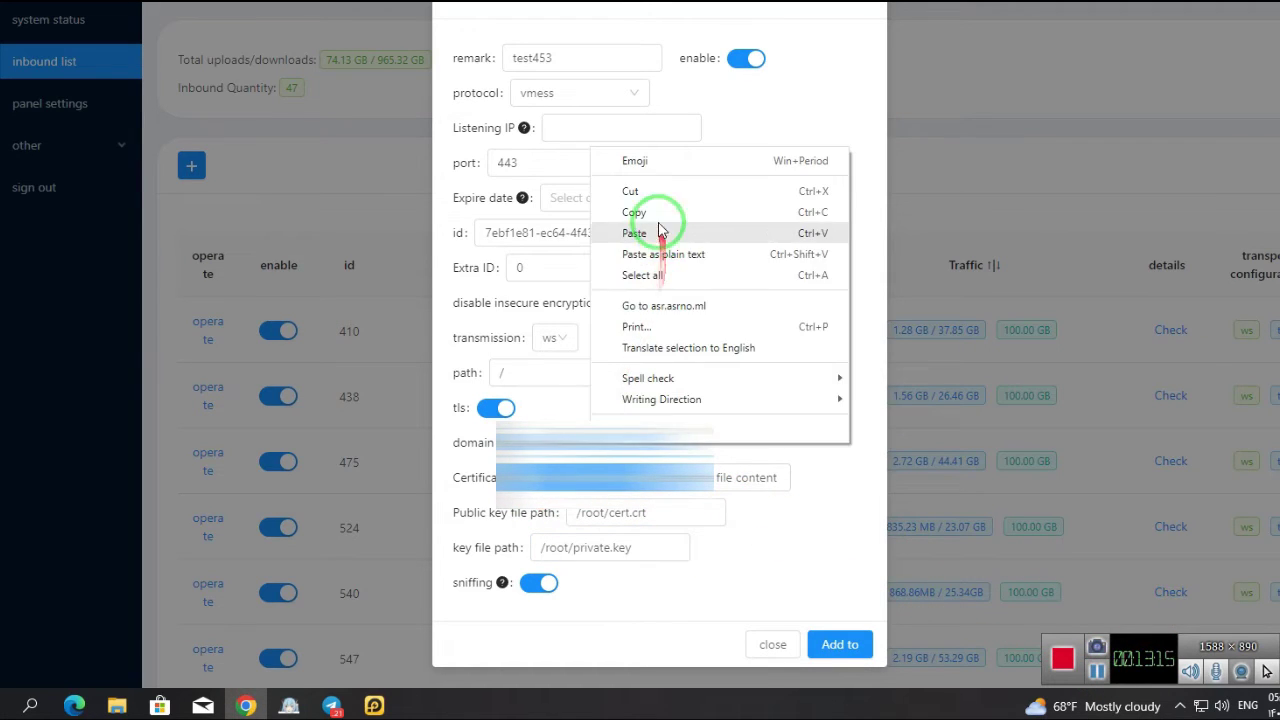
click(657, 229)
click(551, 370)
right_click(551, 368)
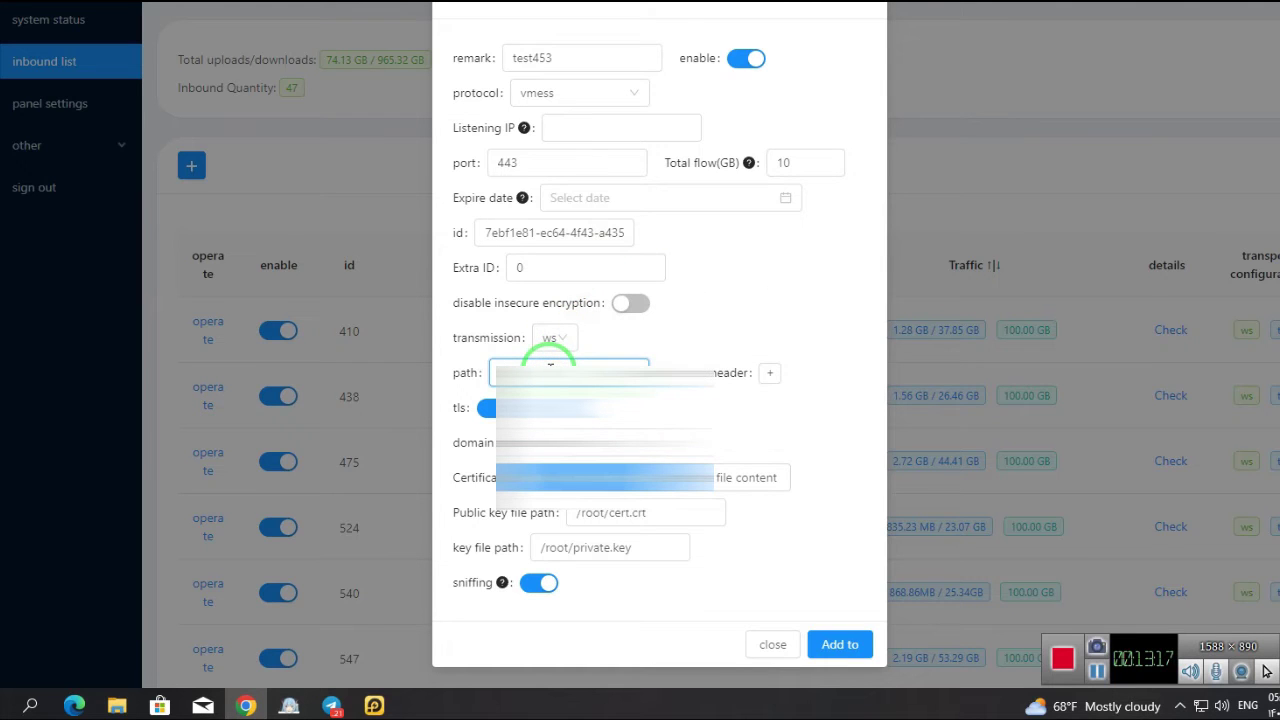
click(826, 644)
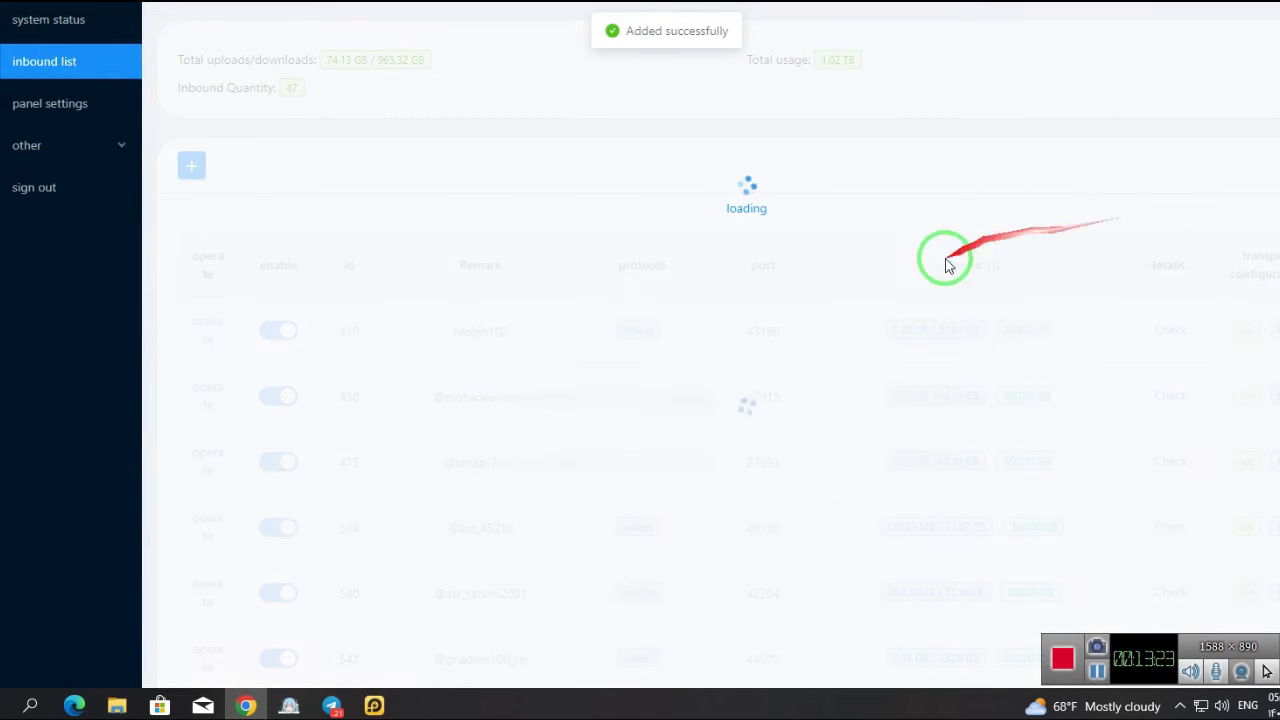
Step: Copy the config link of the test453 inbound from its QR code window and close the window
scroll(758, 470, down, 10)
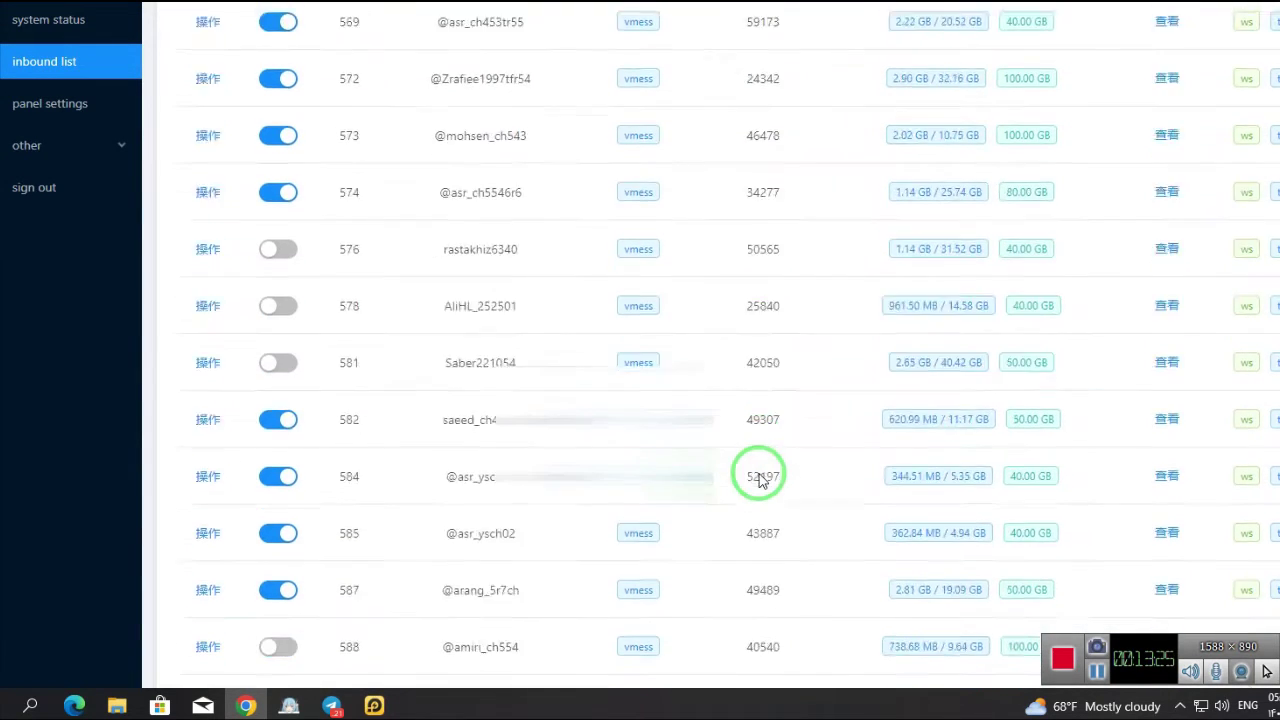
scroll(758, 477, down, 5)
click(205, 618)
click(240, 490)
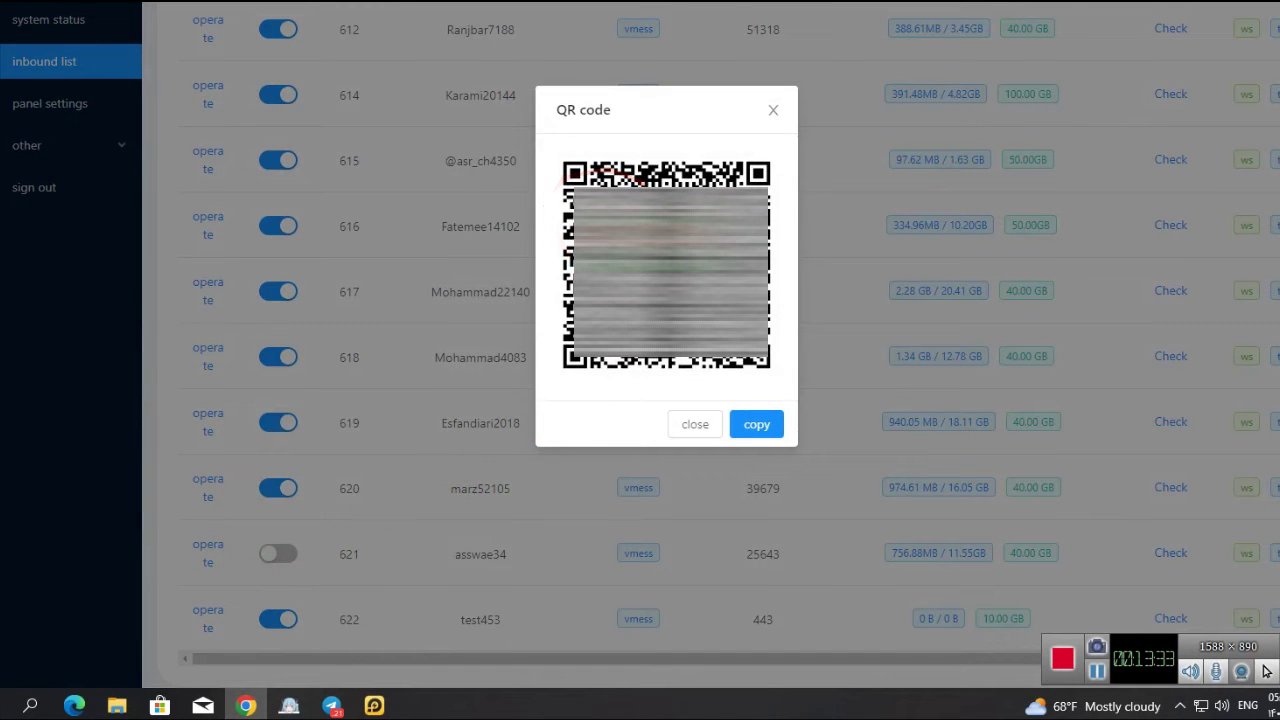
click(748, 434)
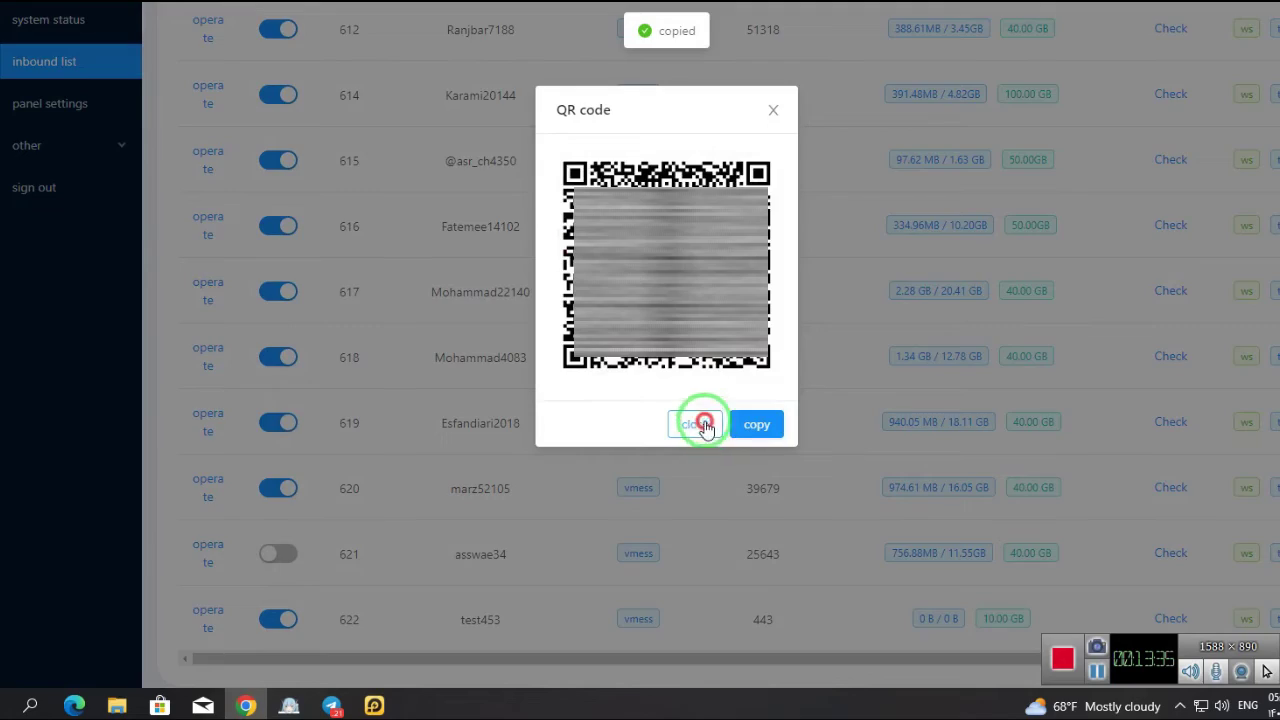
click(704, 426)
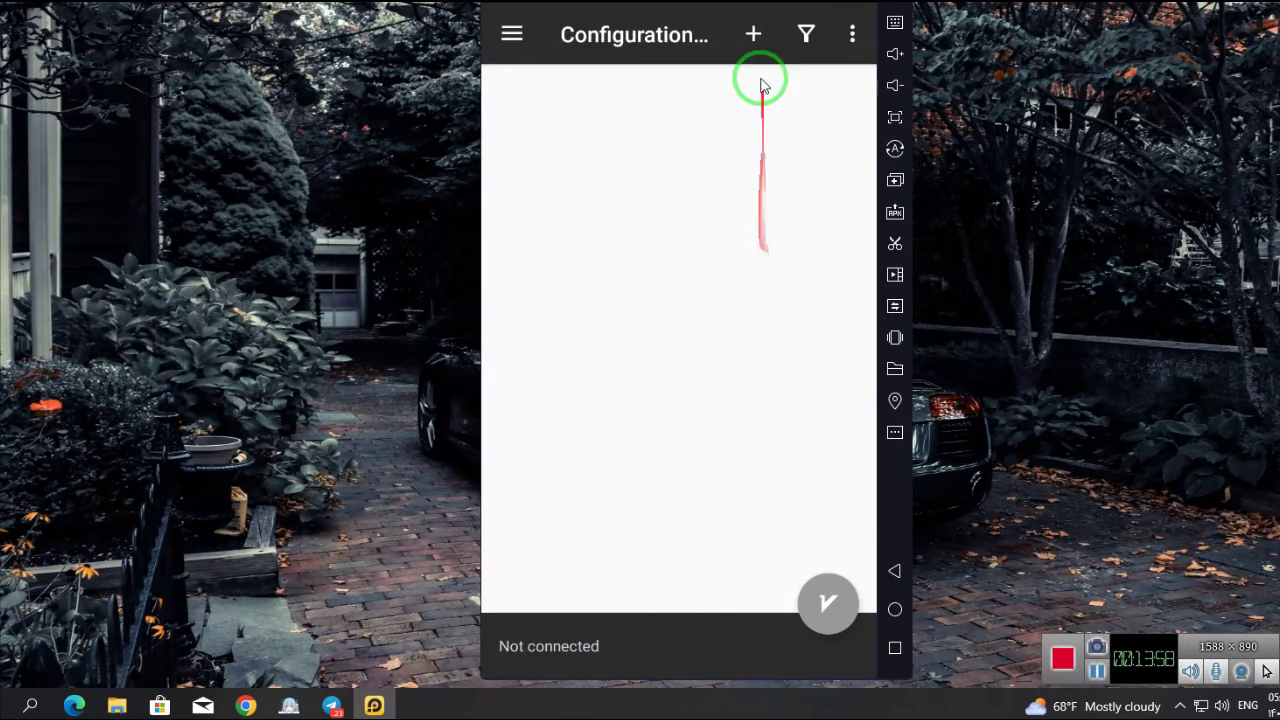
Step: In v2rayNG in the Android emulator, import the copied config from the clipboard and open the test453 entry for editing
click(753, 34)
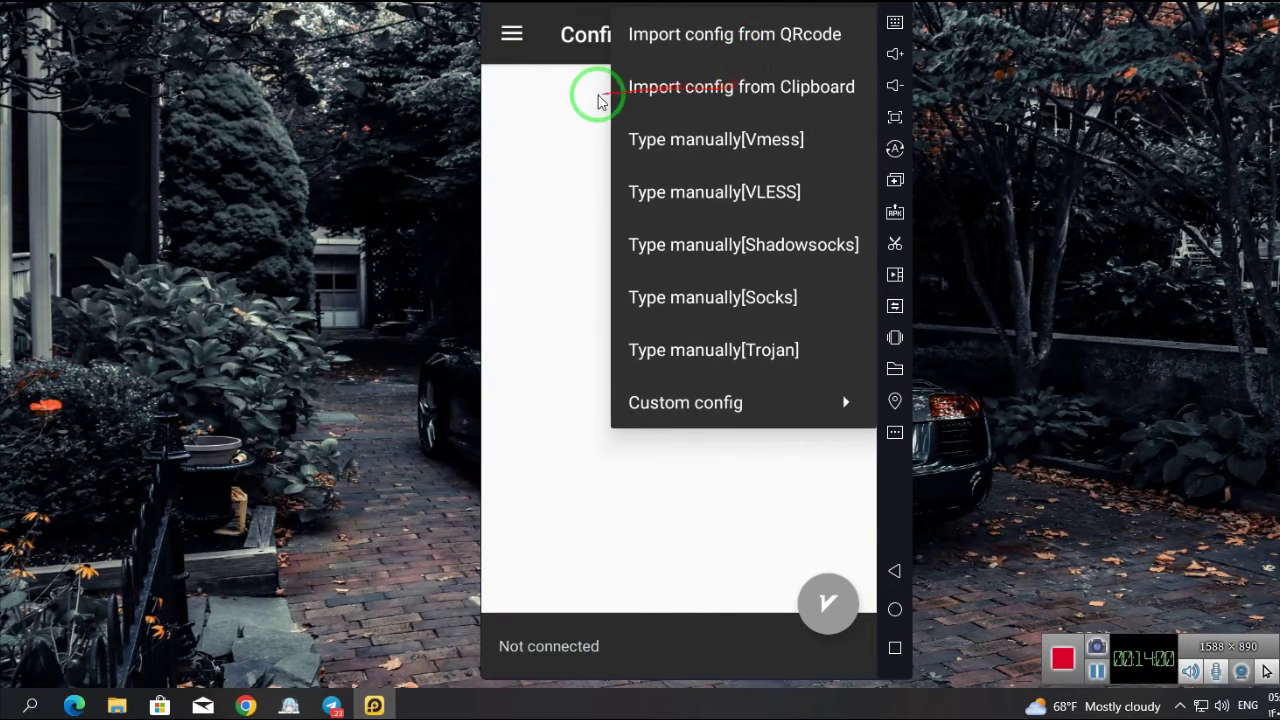
click(757, 86)
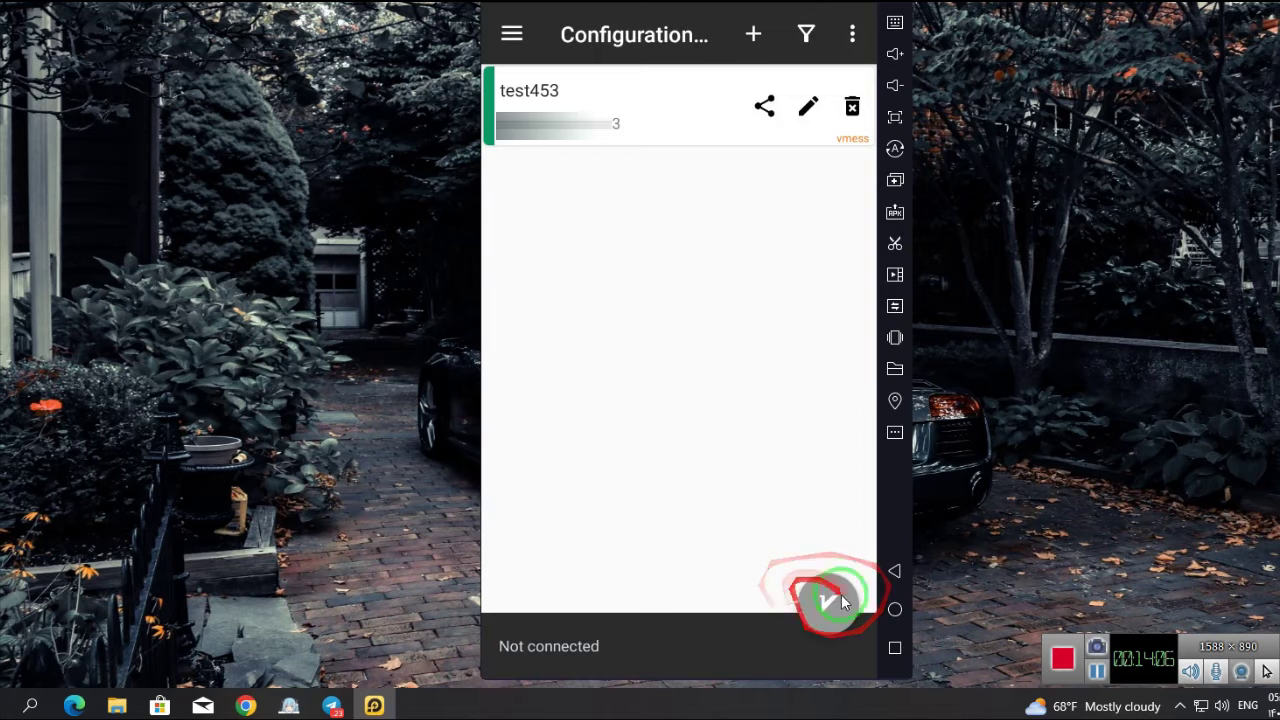
click(808, 107)
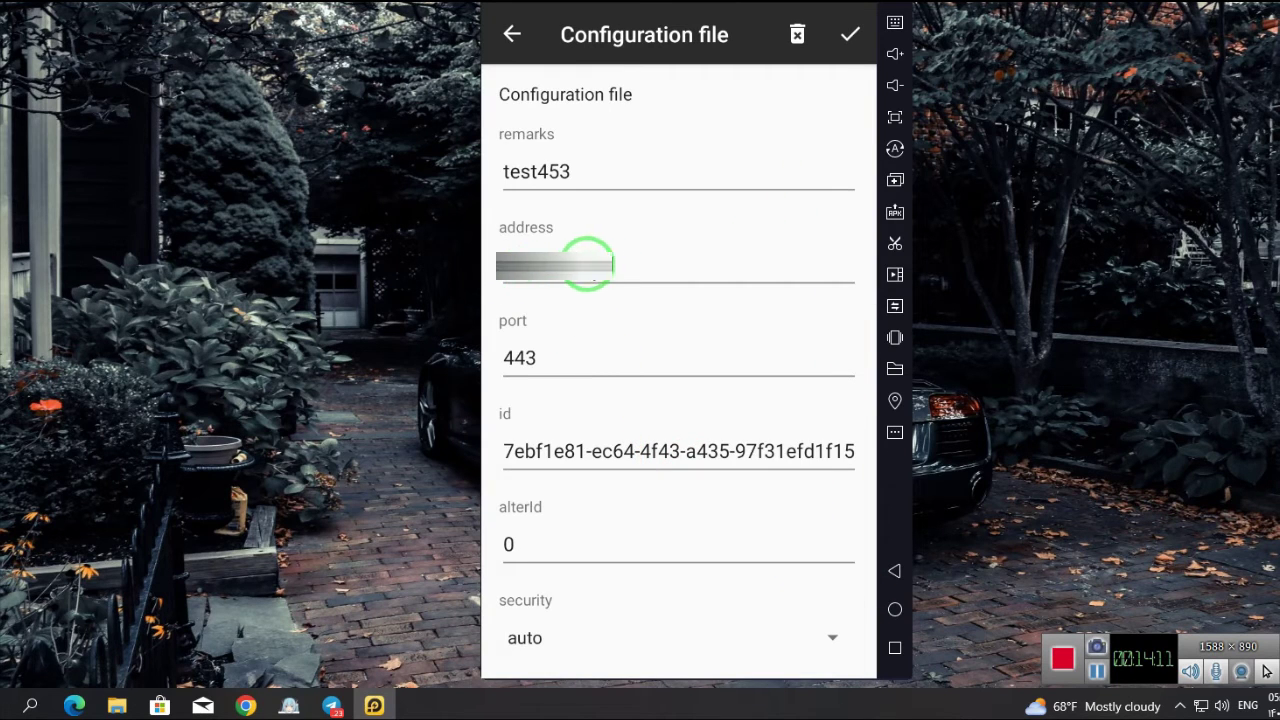
Step: Switch to QPython 3L and check the local address and port the proxy script is listening on
click(895, 612)
click(625, 190)
click(636, 480)
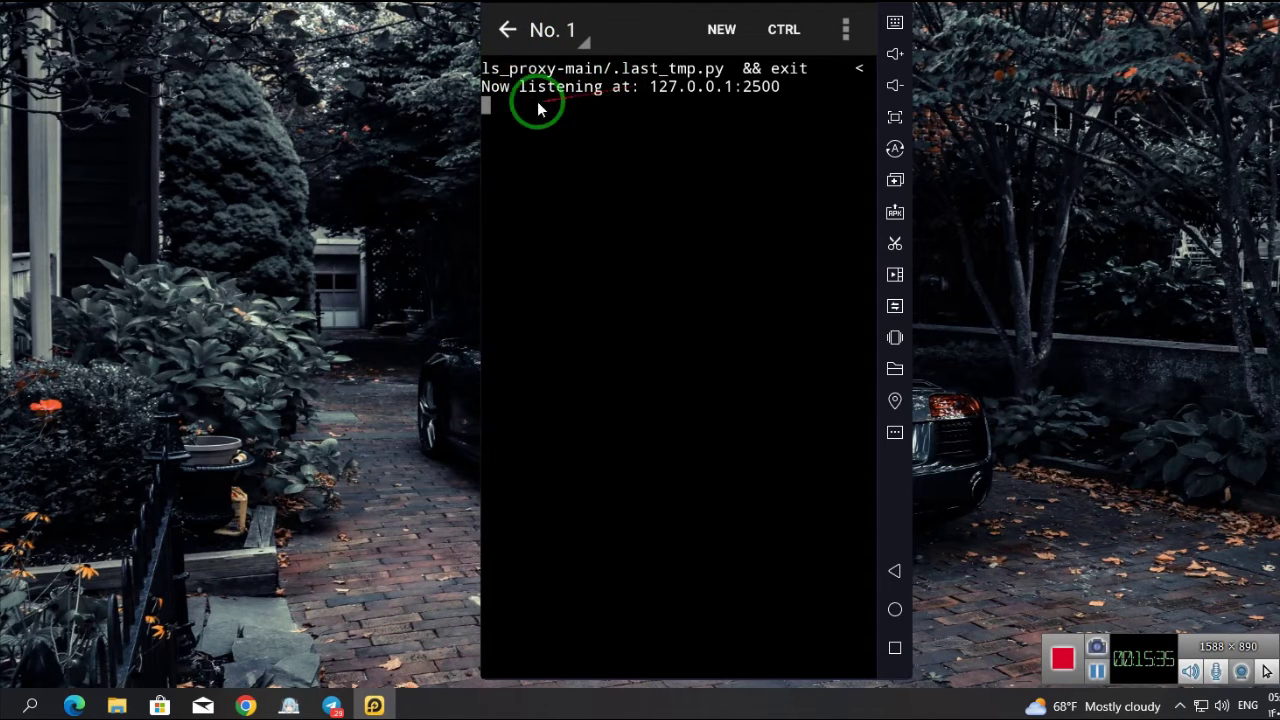
click(492, 95)
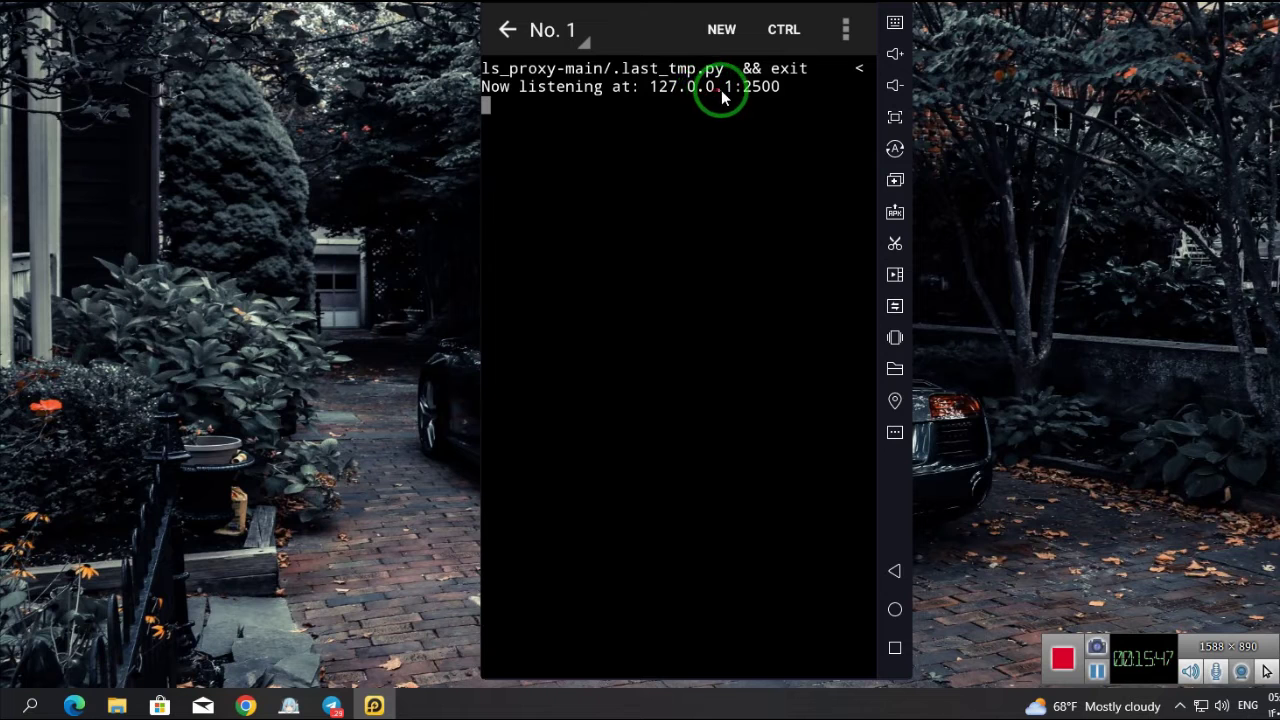
click(895, 608)
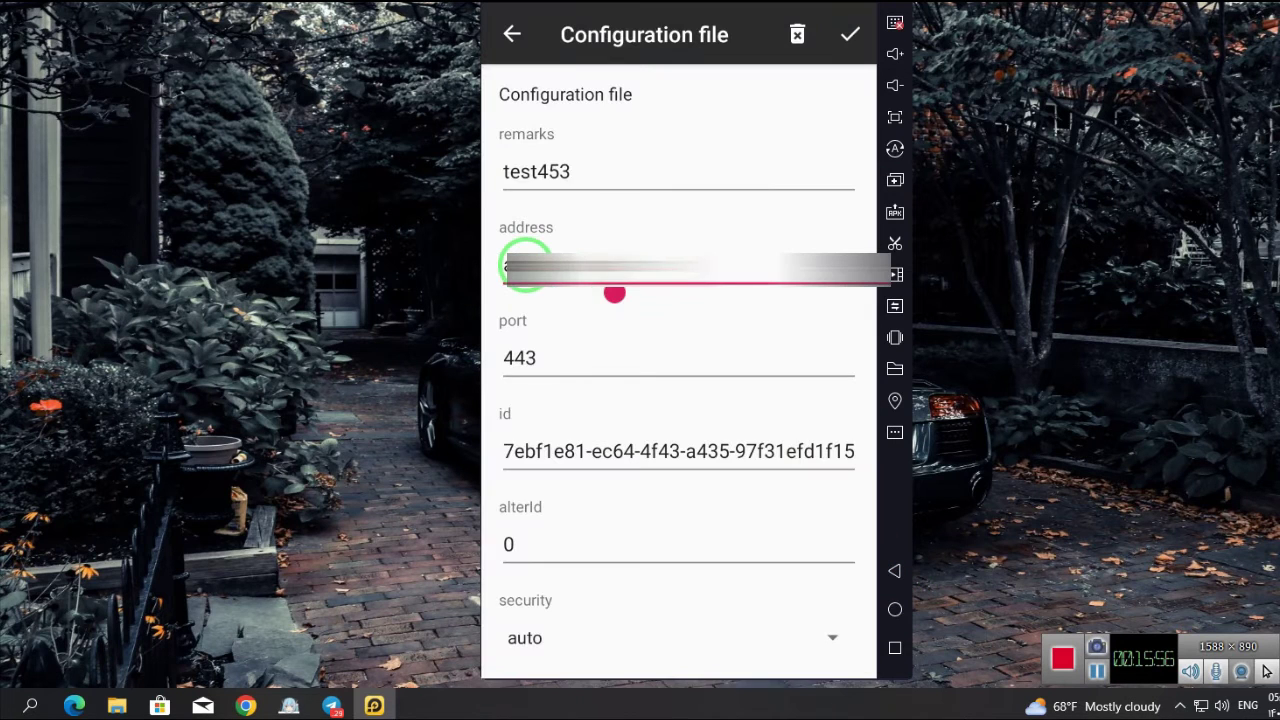
Step: Set the address of the test453 configuration in v2rayNG to 127.0.0.1
double_click(551, 288)
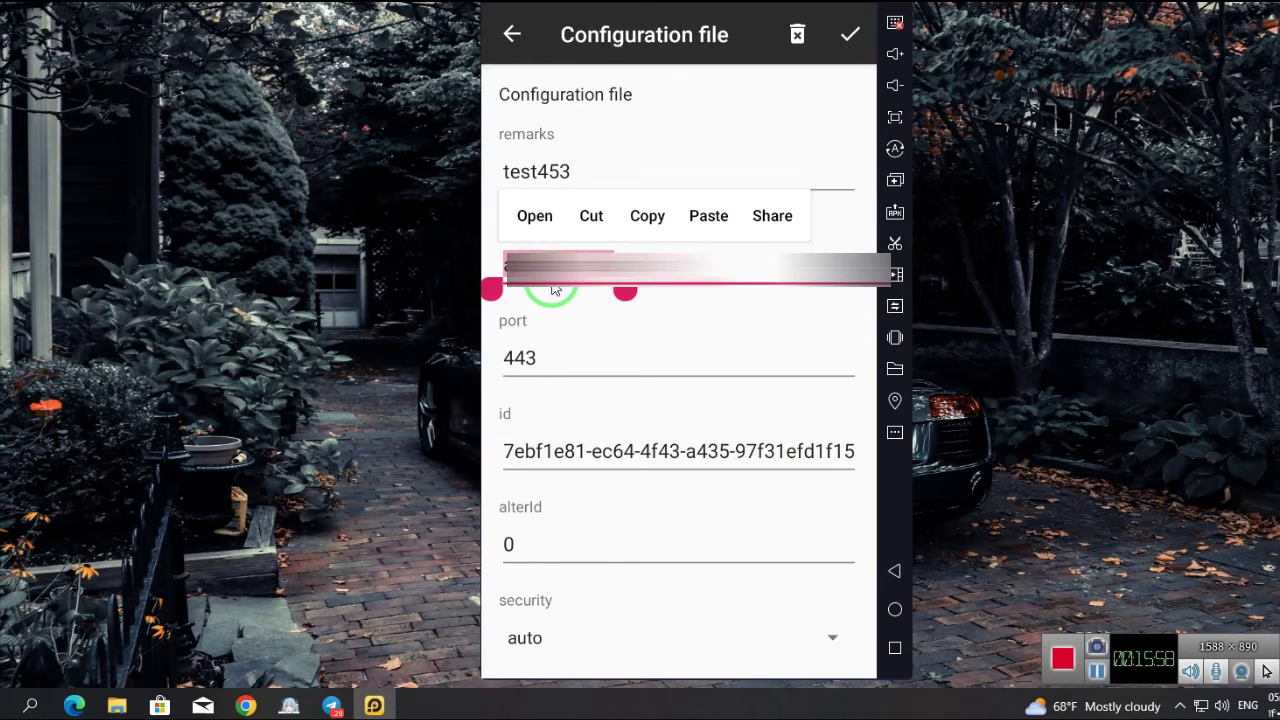
key(BackSpace)
text(7)
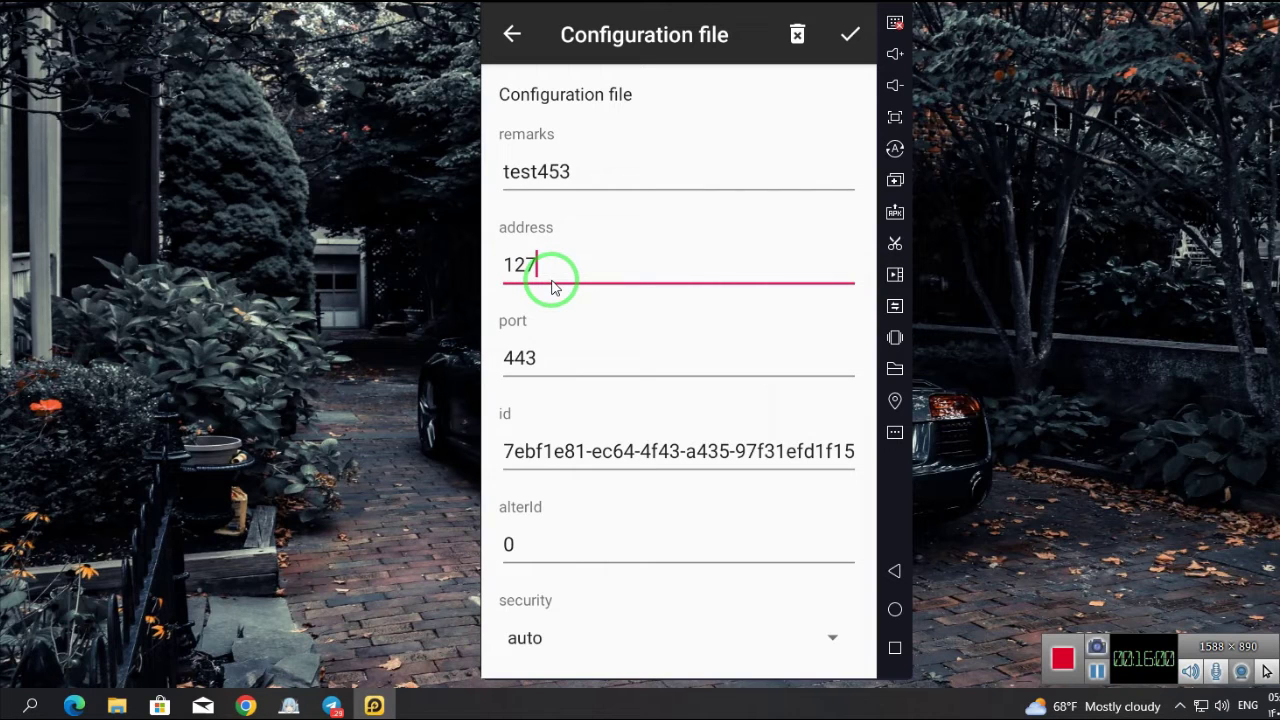
text(.0.0.1)
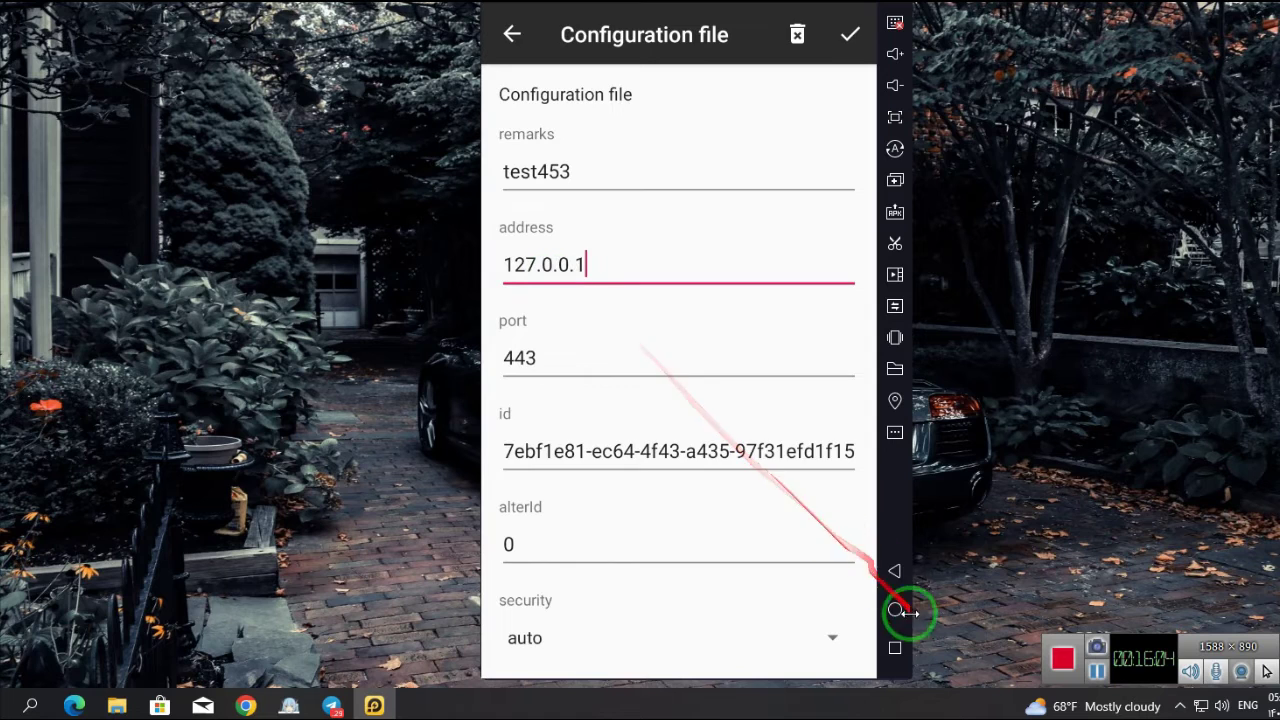
Step: Check the listening port in QPython 3L and set the port of the test453 configuration in v2rayNG to 2500
click(895, 645)
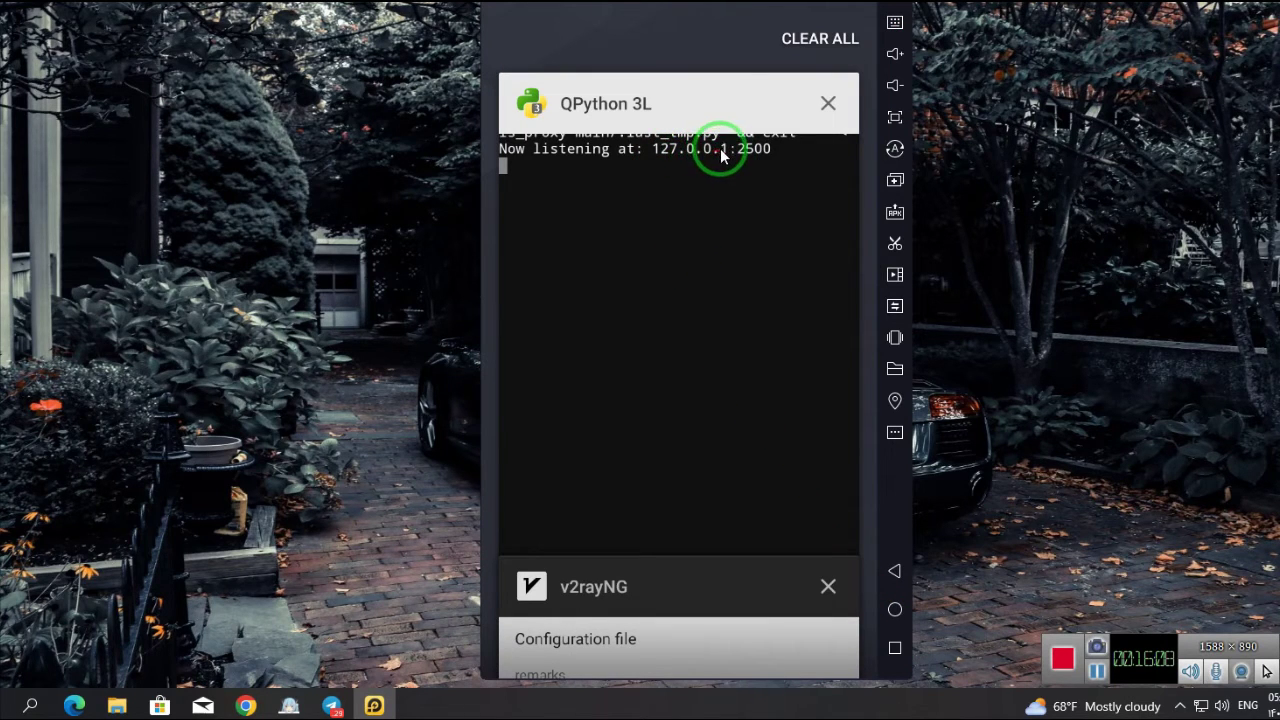
drag(724, 185, 635, 617)
click(635, 617)
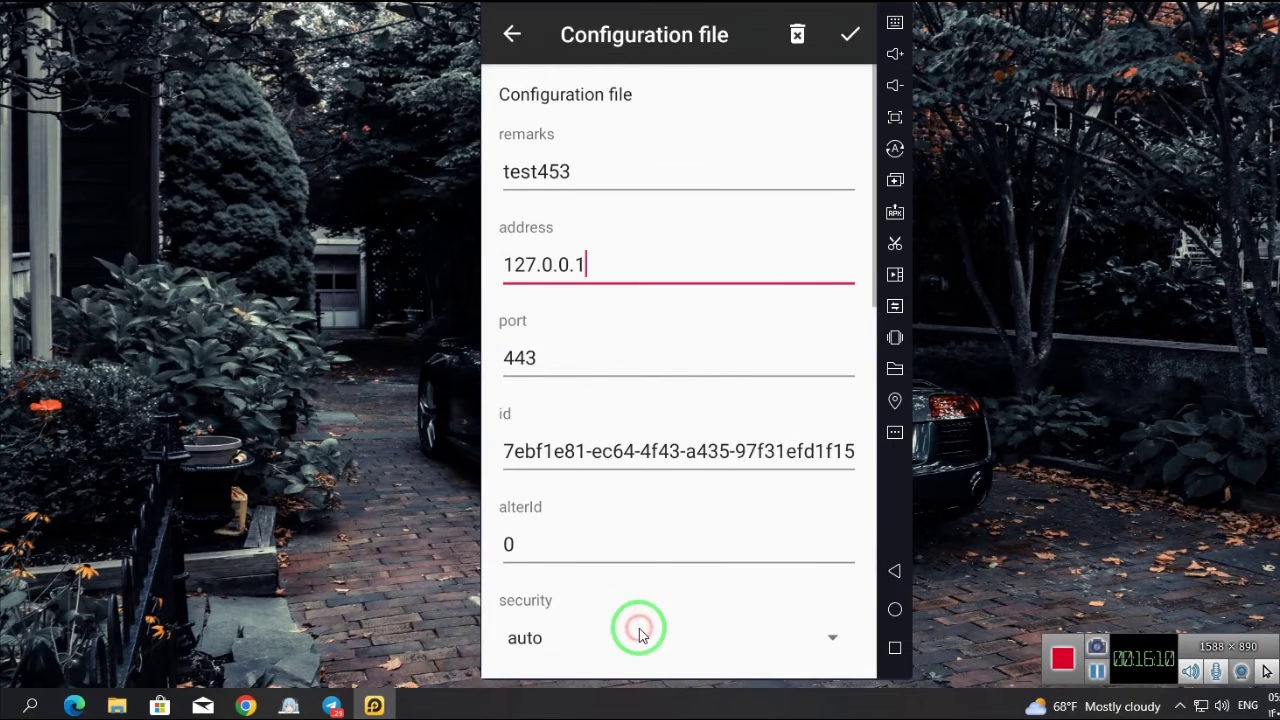
click(574, 364)
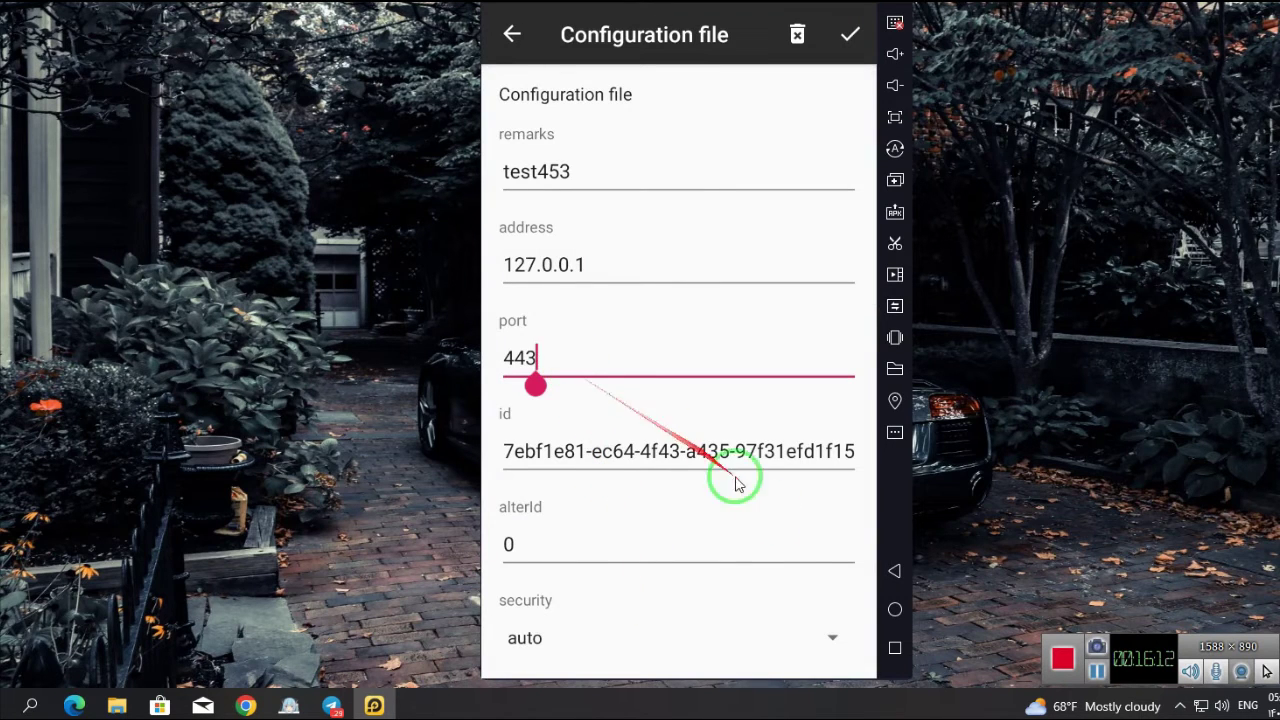
click(894, 647)
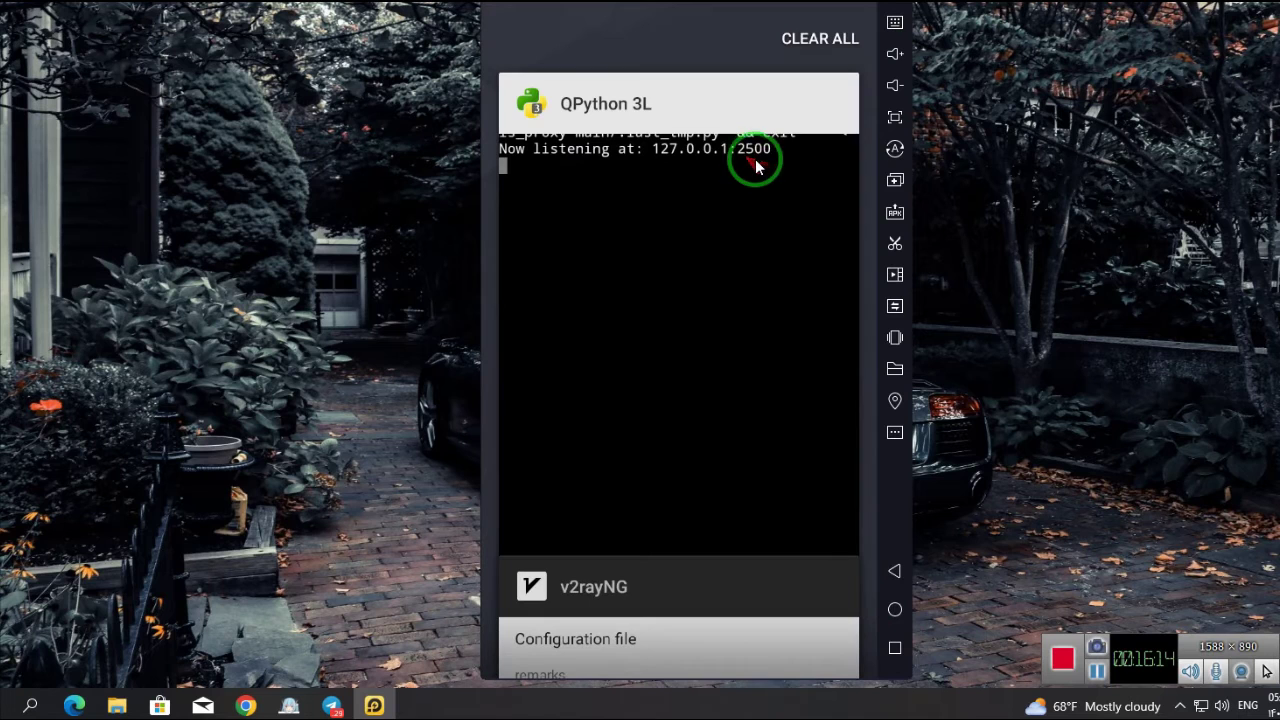
click(666, 614)
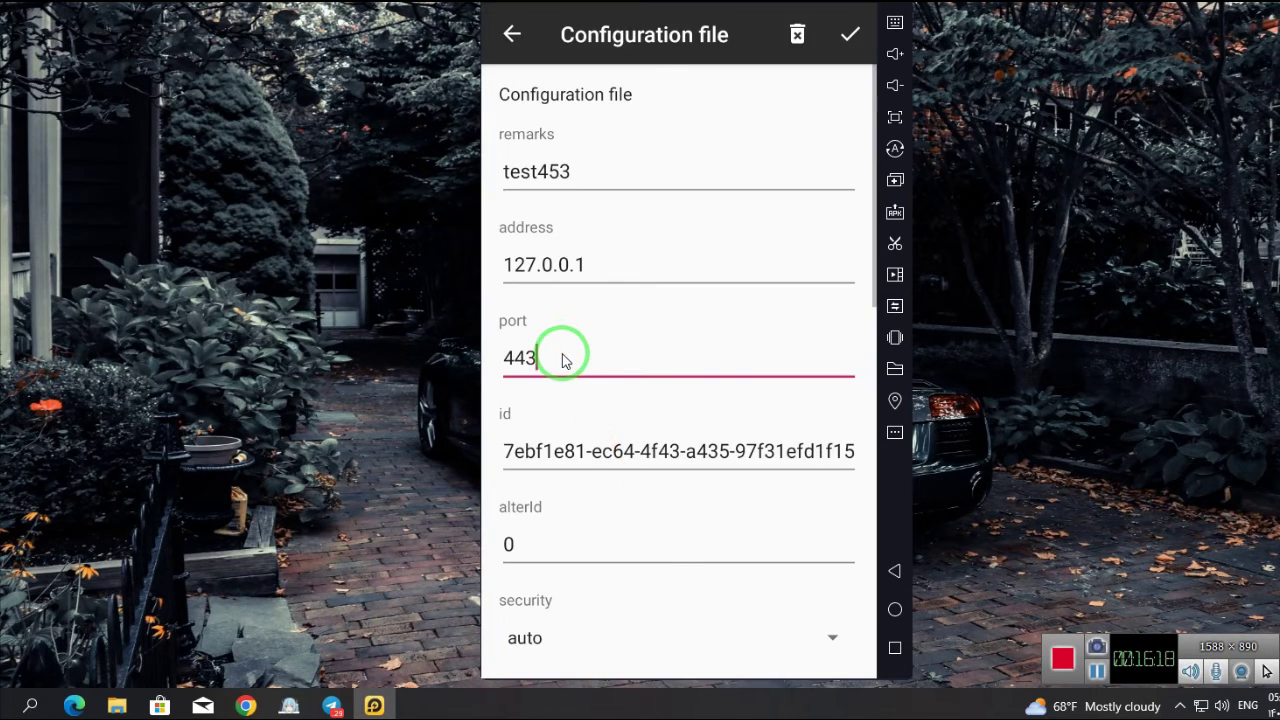
text(2500)
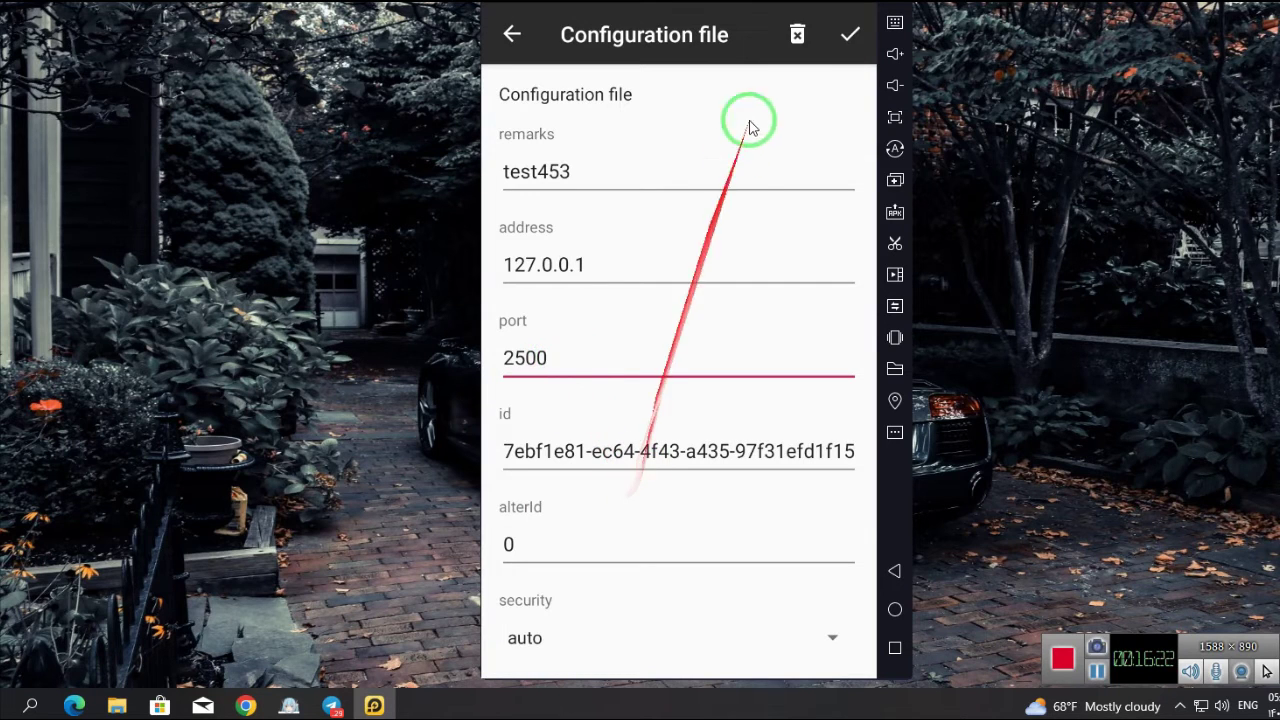
Step: Save the edited test453 configuration and start its VPN connection, accepting the connection request
click(850, 37)
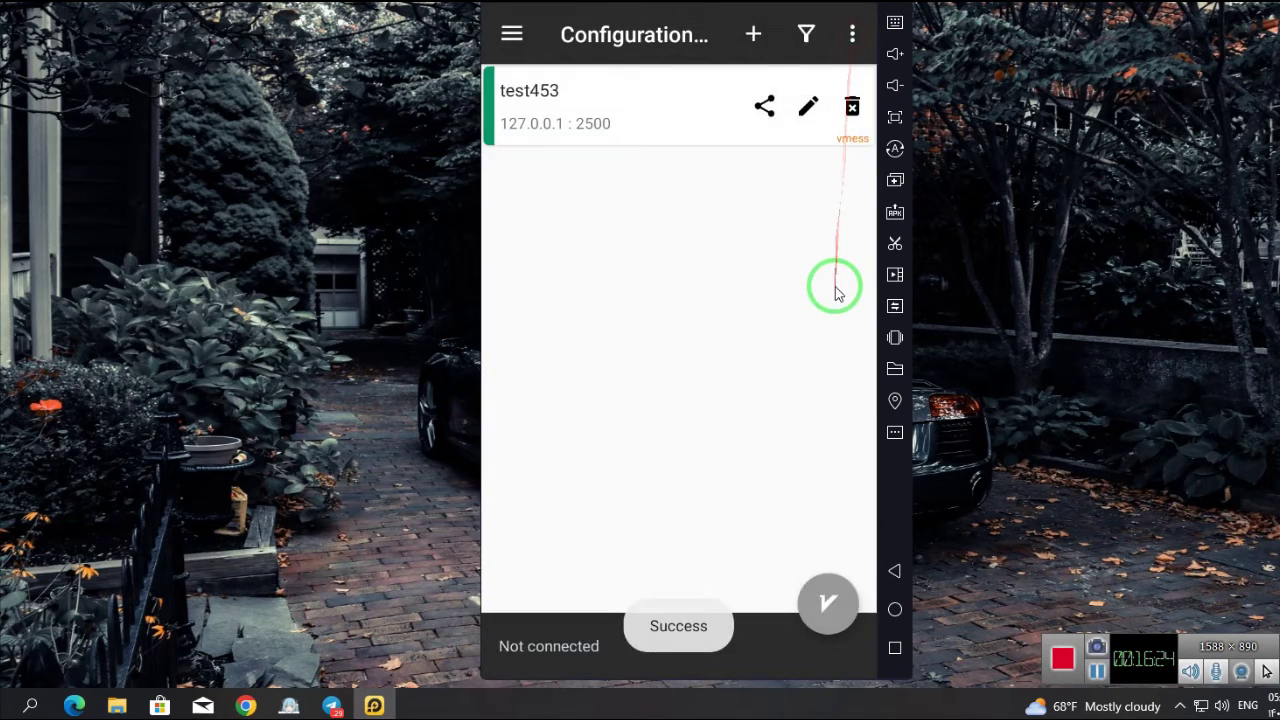
click(828, 604)
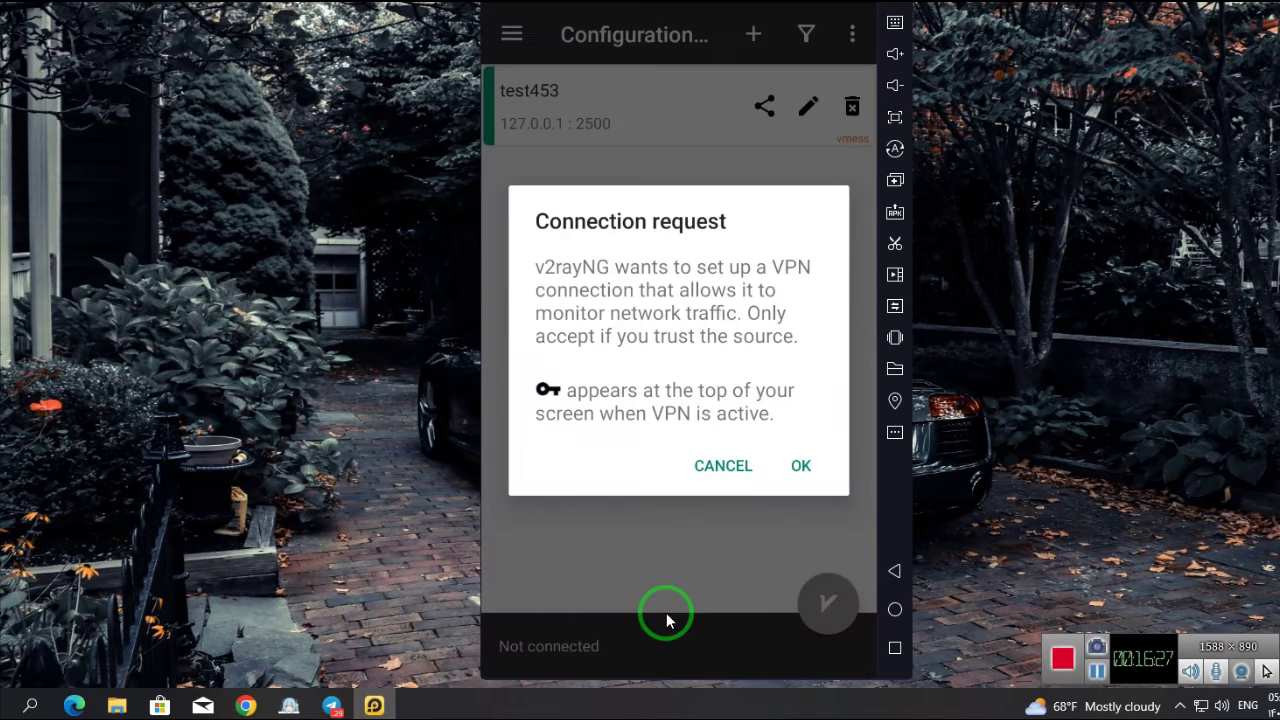
click(801, 466)
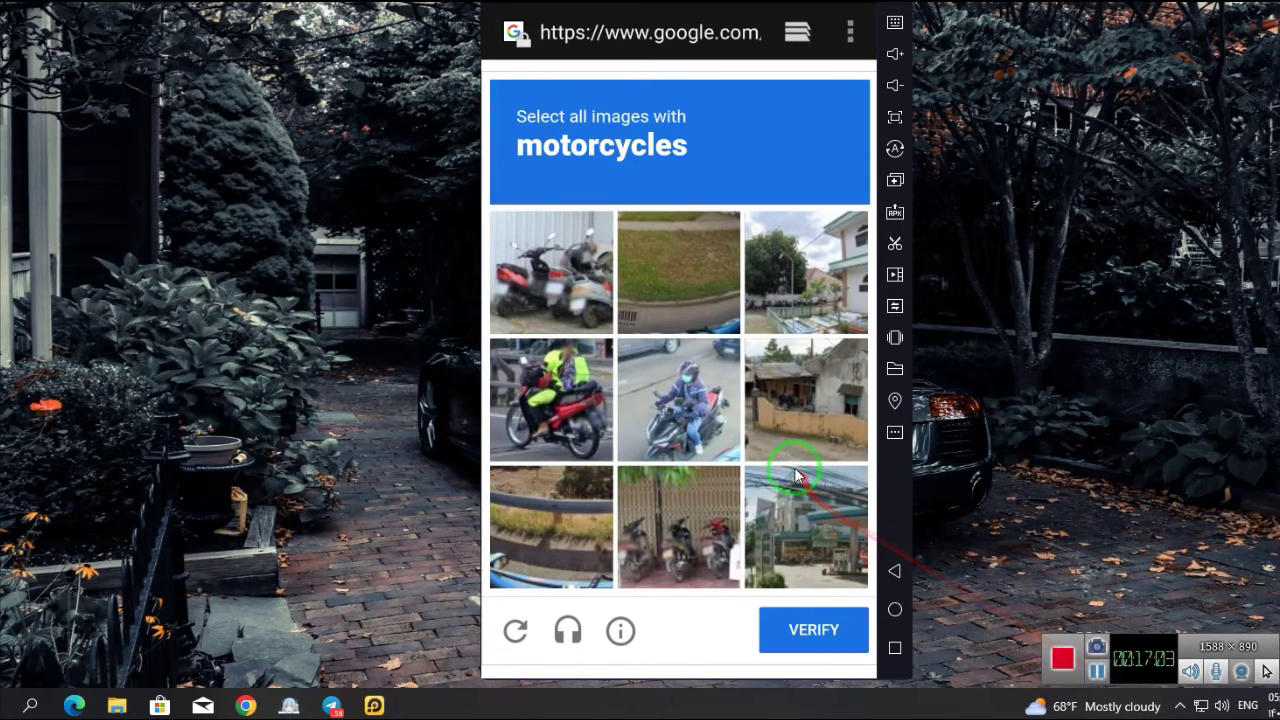
click(617, 36)
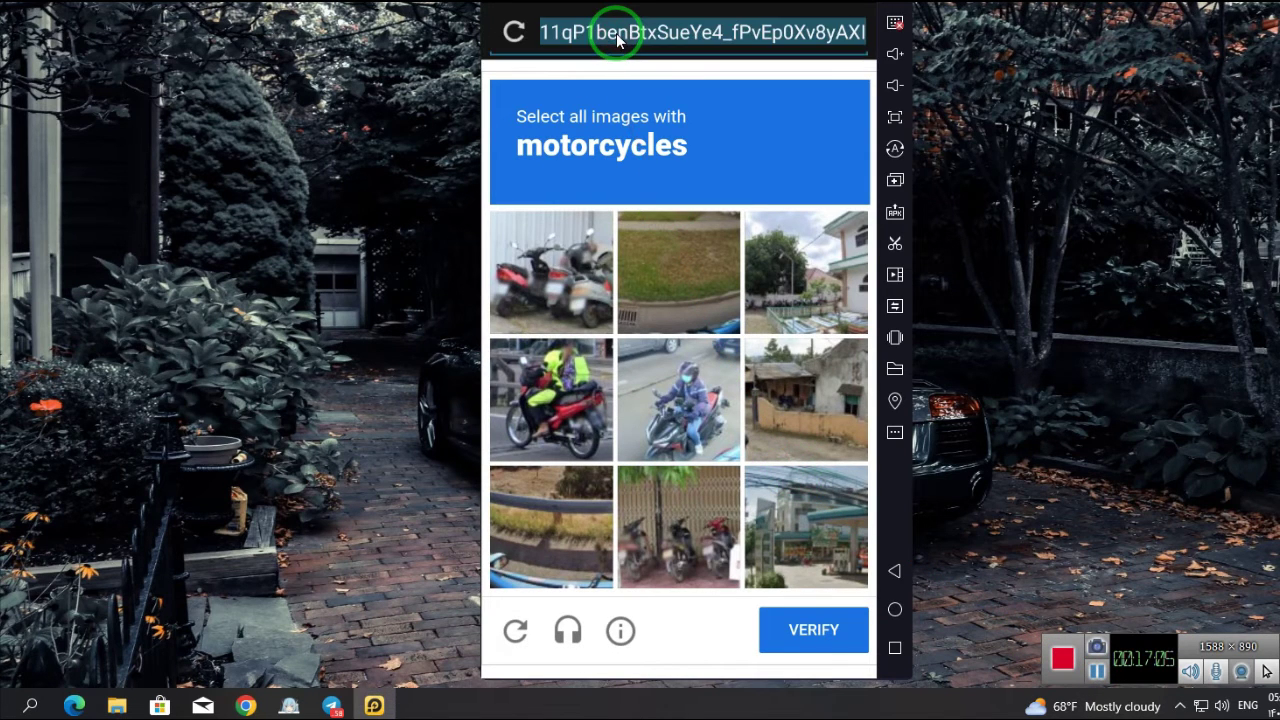
text(https://www.youtube.com/@aminiyt1)
key(Return)
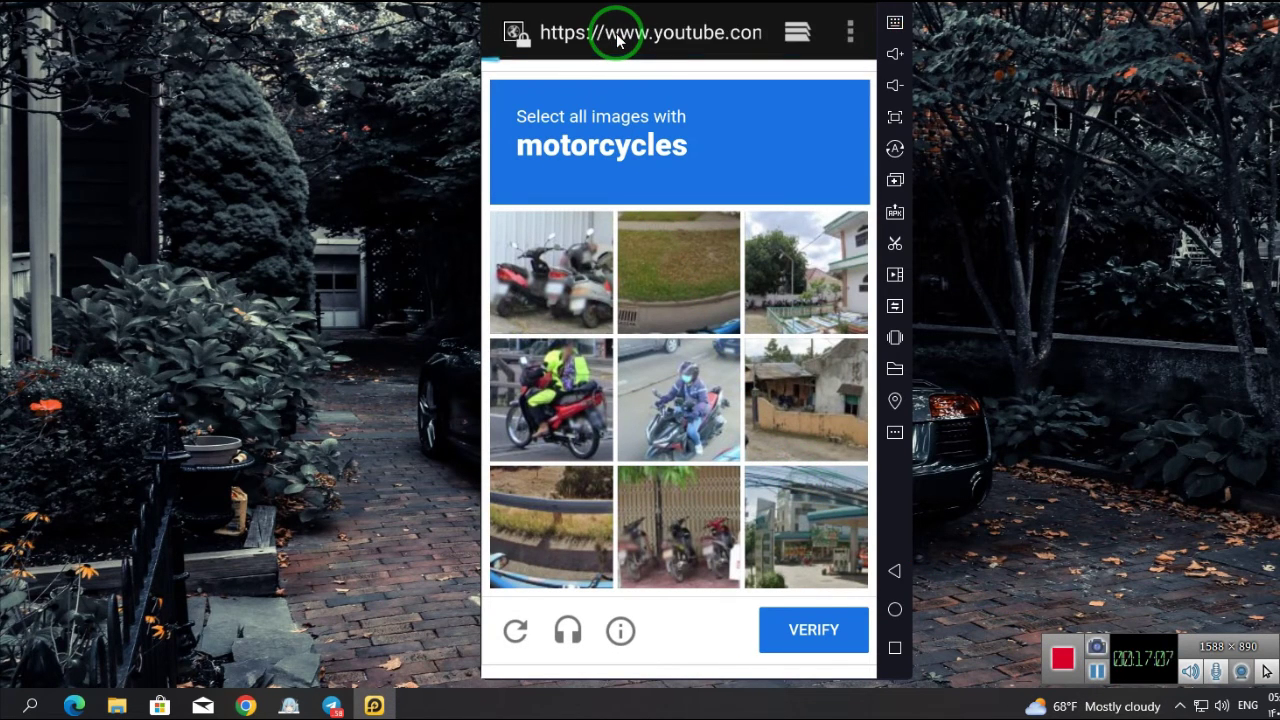